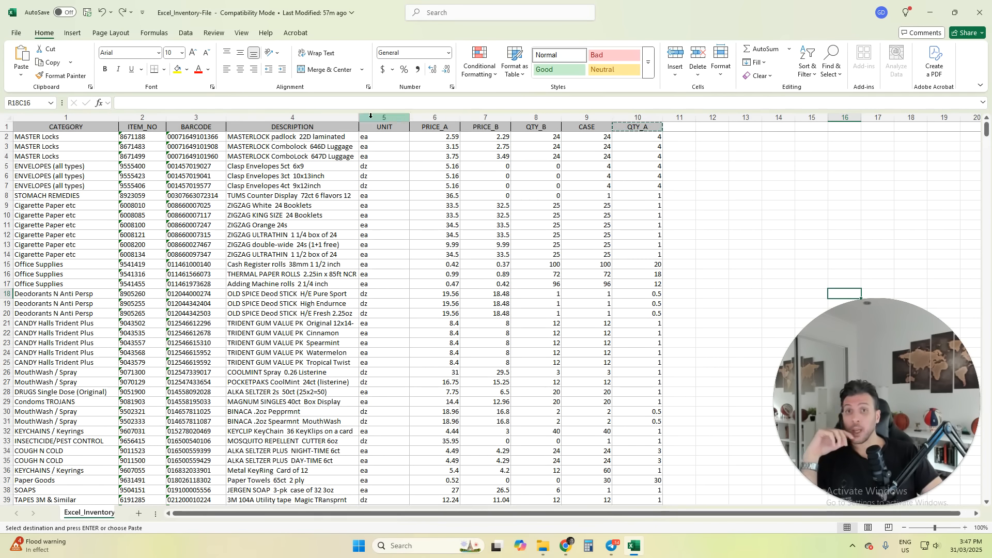
Step: Examine the UNIT, PRICE_A and PRICE_B columns and compare the first item's prices with its QTY_A, CASE and QTY_B values
{"action": "left_click", "coordinate": [385, 115]}
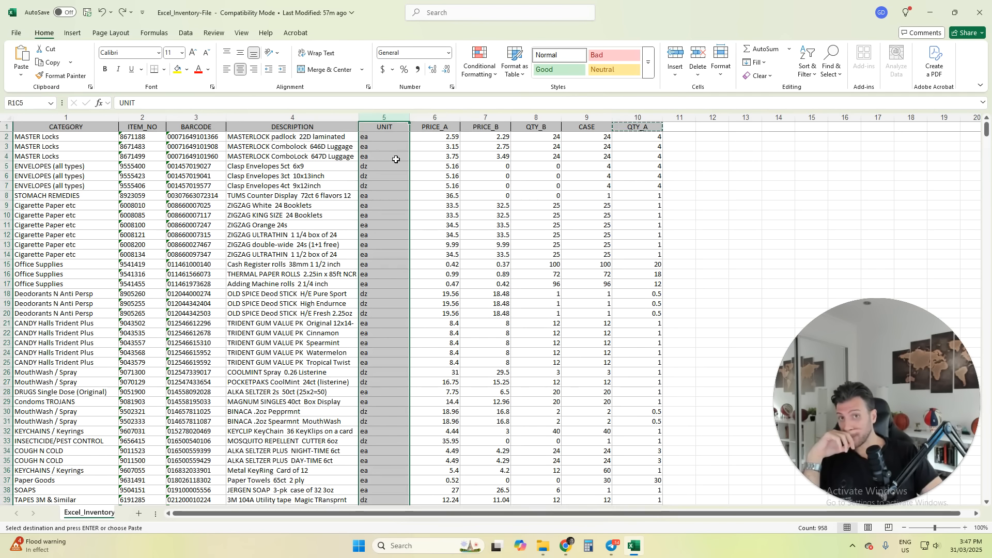
{"action": "left_click", "coordinate": [437, 119]}
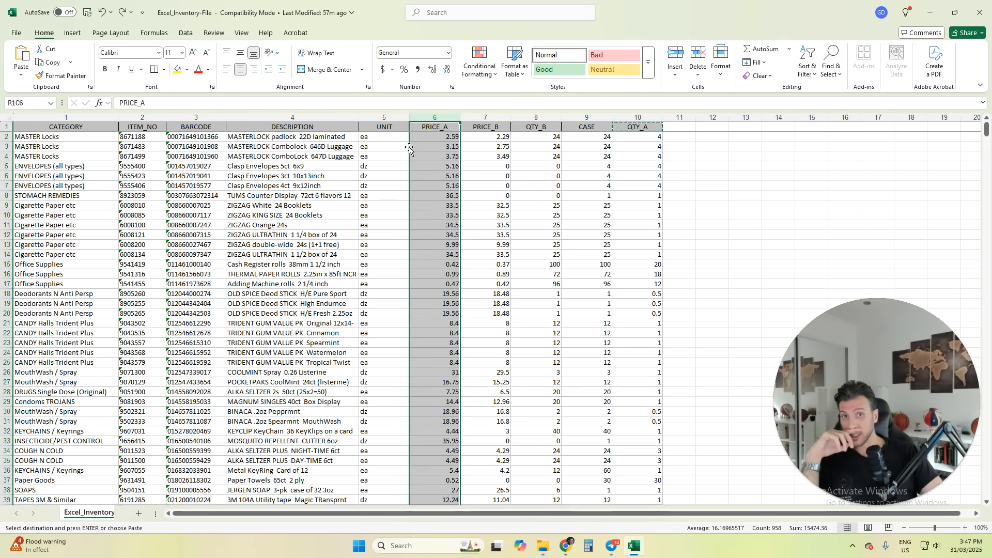
{"action": "left_click", "coordinate": [482, 116]}
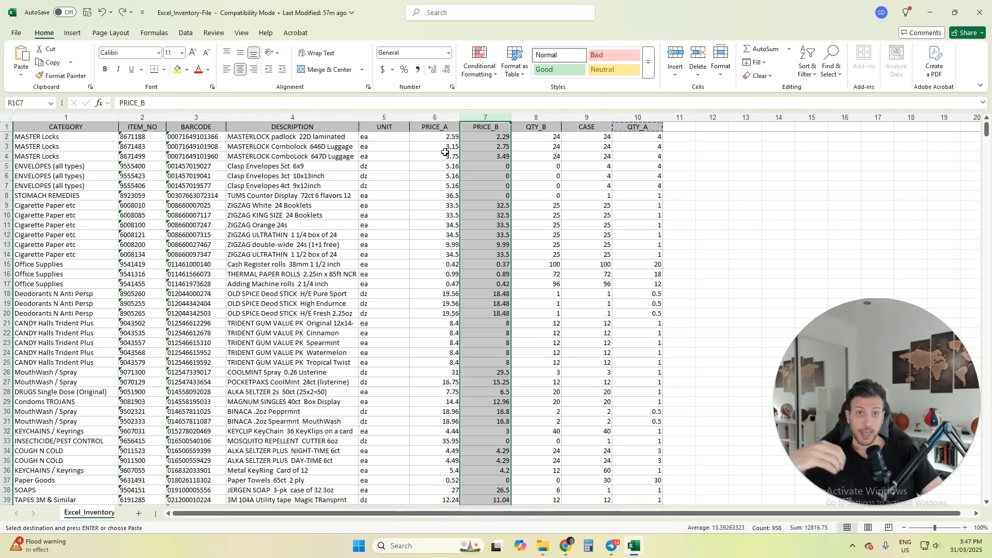
{"action": "left_click", "coordinate": [437, 136]}
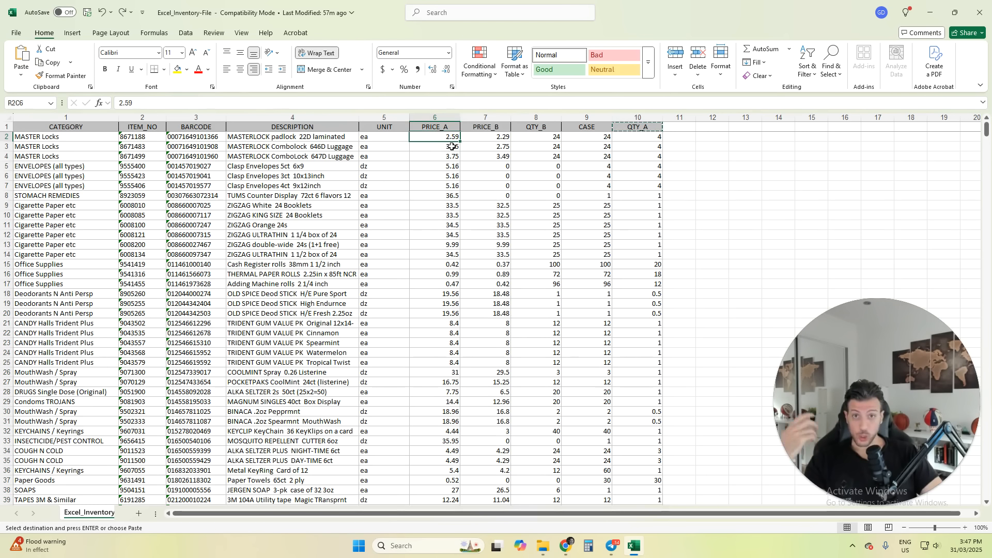
{"action": "left_click", "coordinate": [495, 136]}
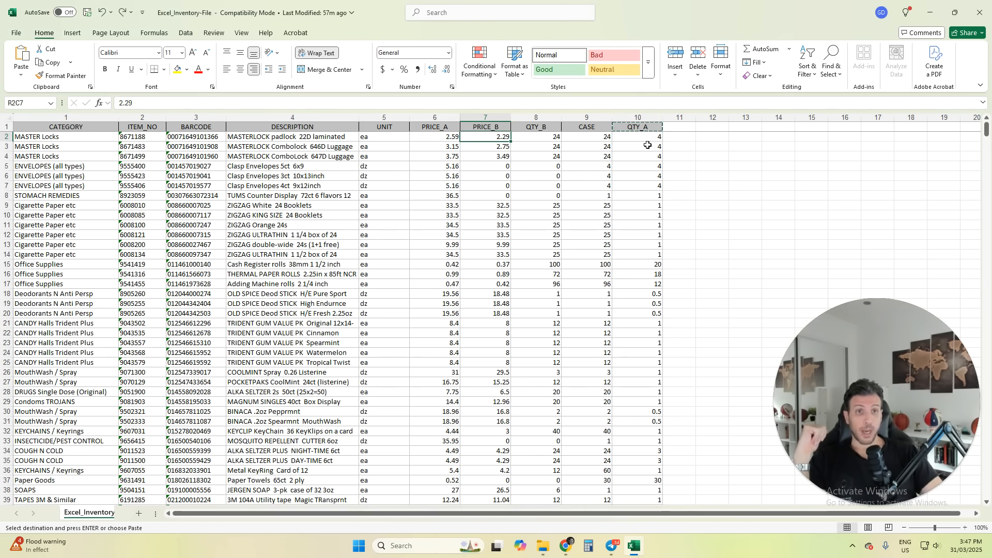
{"action": "key", "text": "Right"}
{"action": "key", "text": "Right"}
{"action": "key", "text": "Right"}
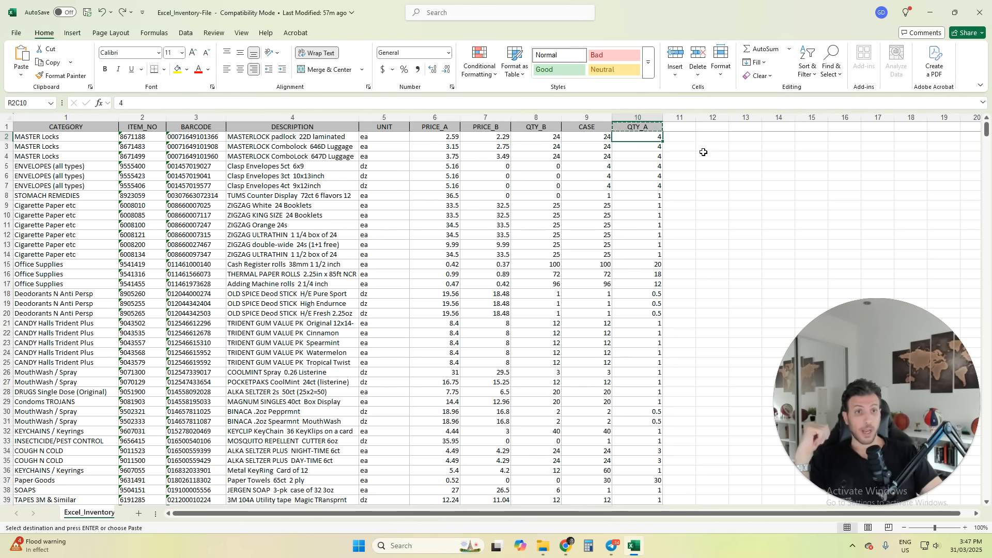
{"action": "left_click", "coordinate": [599, 140]}
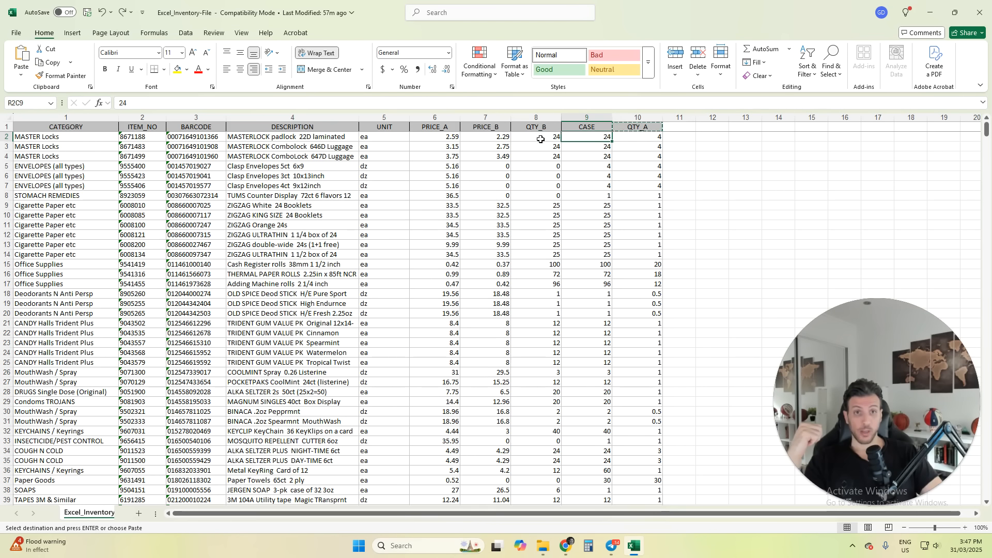
{"action": "left_click", "coordinate": [541, 139]}
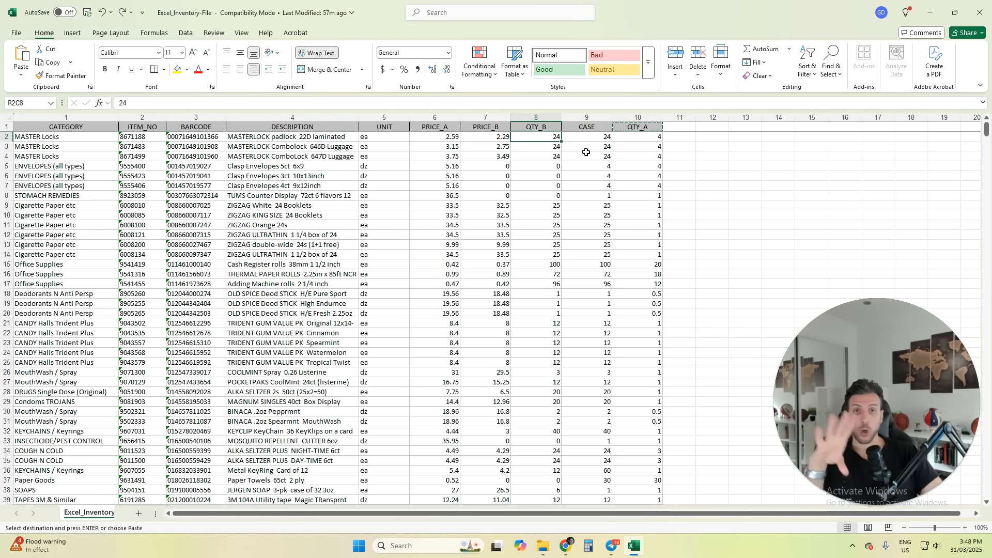
{"action": "left_click", "coordinate": [483, 134]}
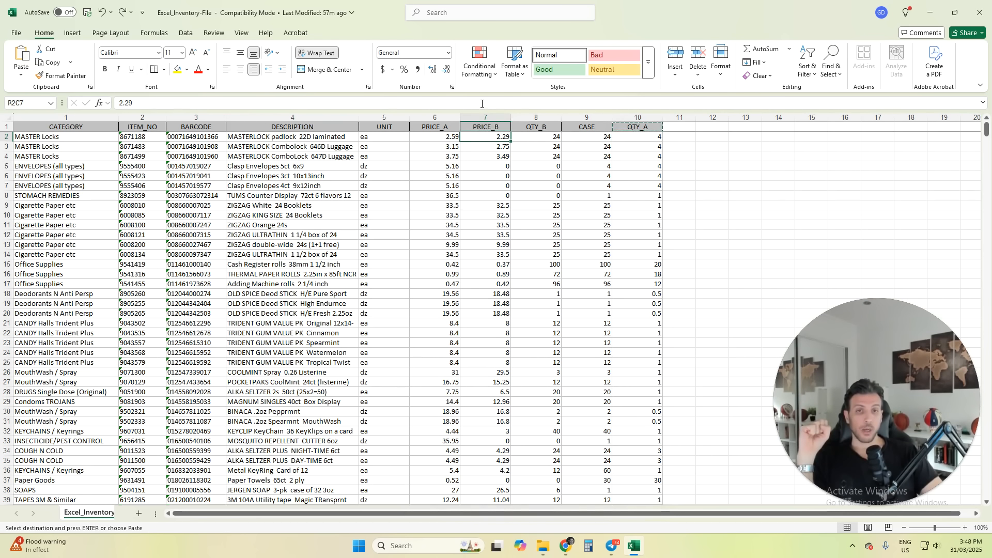
Step: Examine the PRICE_B entries in rows 5 to 8 alongside the BARCODE and UNIT columns and the row 5 price and description
{"action": "left_click", "coordinate": [484, 117]}
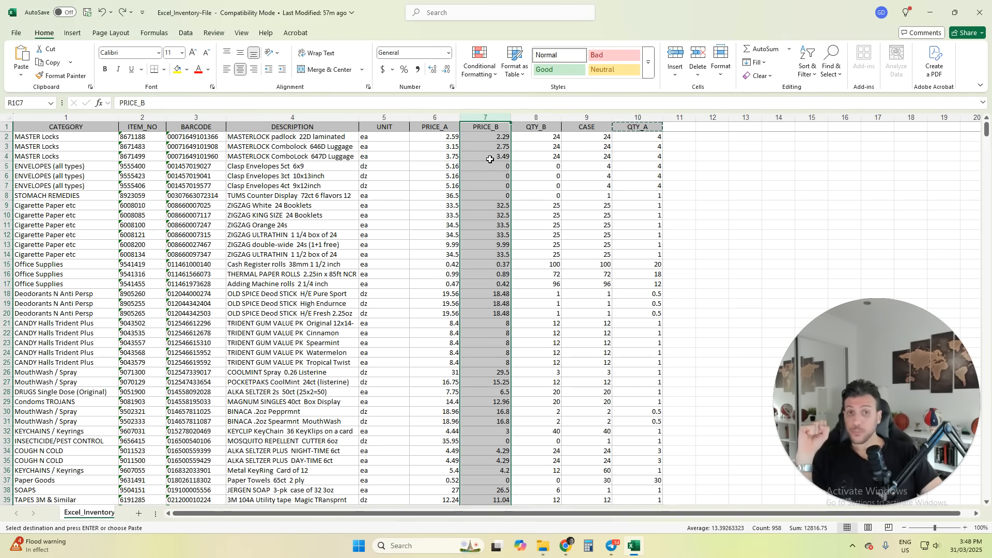
{"action": "left_click_drag", "start_coordinate": [488, 166], "coordinate": [491, 197]}
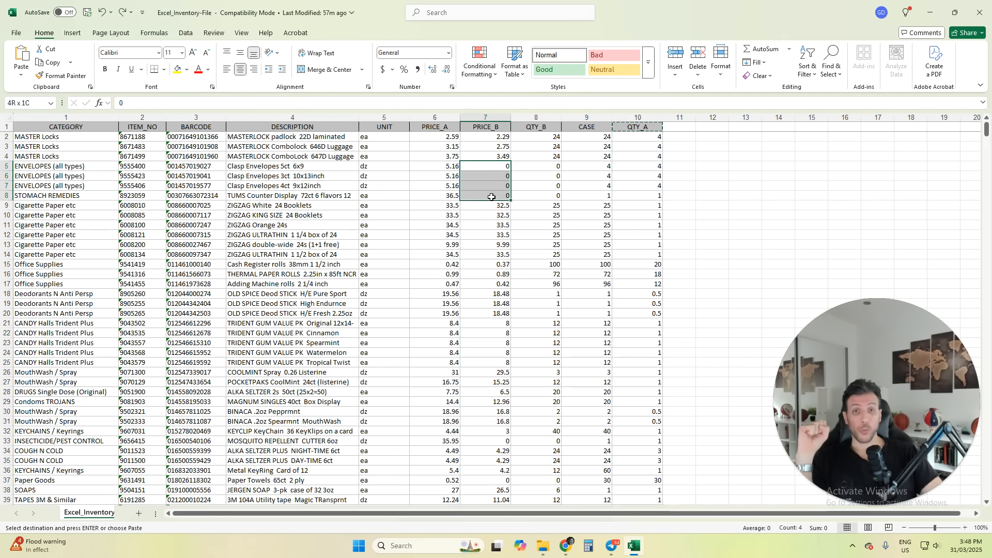
{"action": "key", "text": "ctrl+v"}
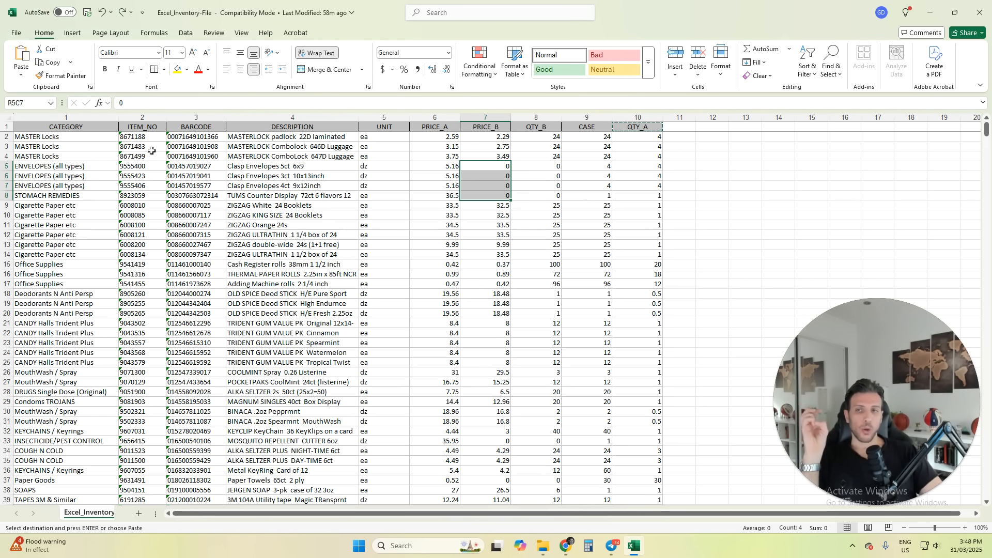
{"action": "left_click", "coordinate": [194, 118]}
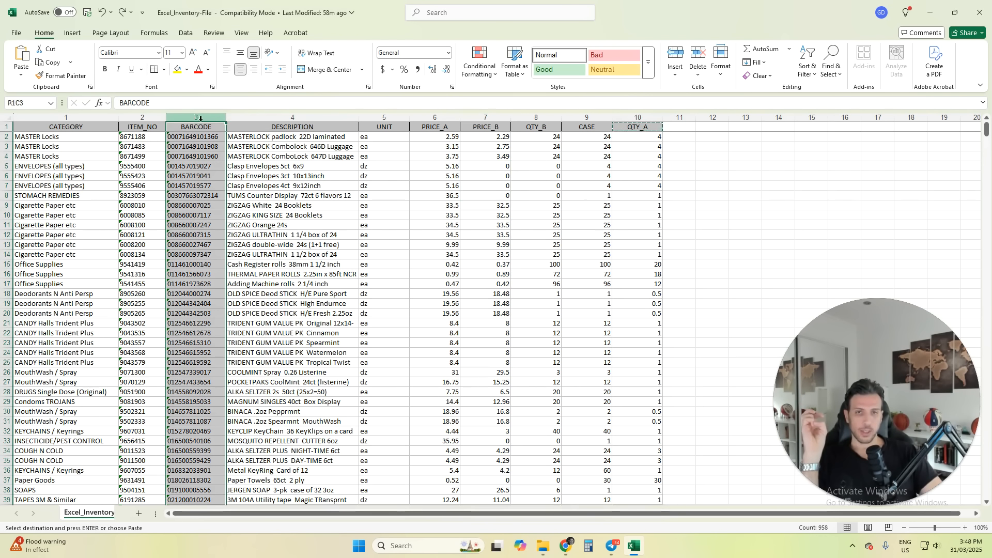
{"action": "left_click", "coordinate": [485, 115]}
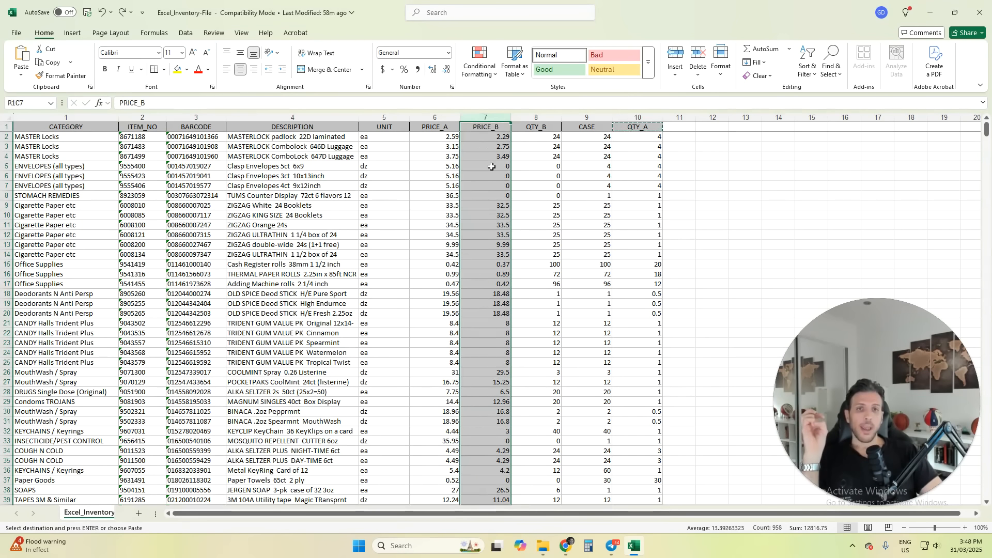
{"action": "left_click_drag", "start_coordinate": [491, 166], "coordinate": [491, 193]}
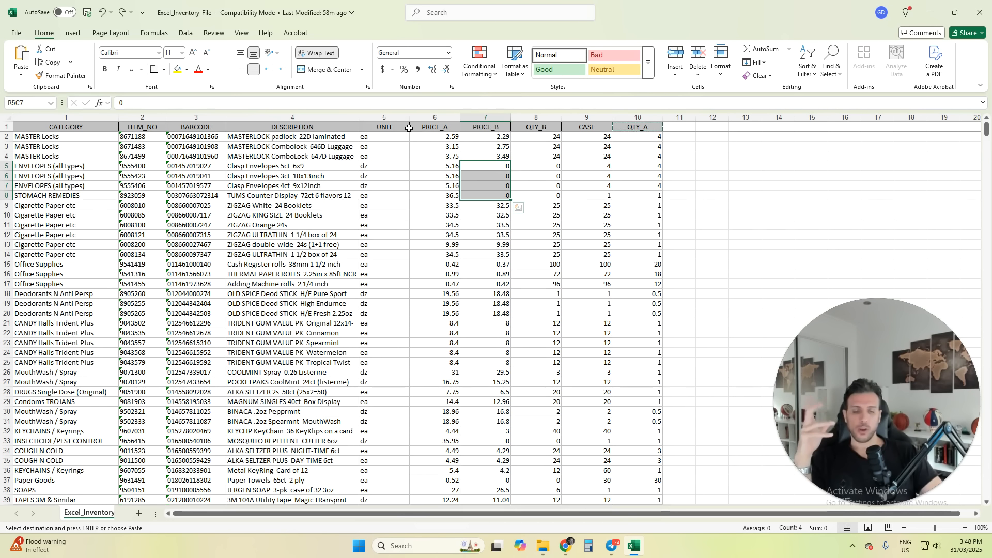
{"action": "left_click", "coordinate": [383, 117]}
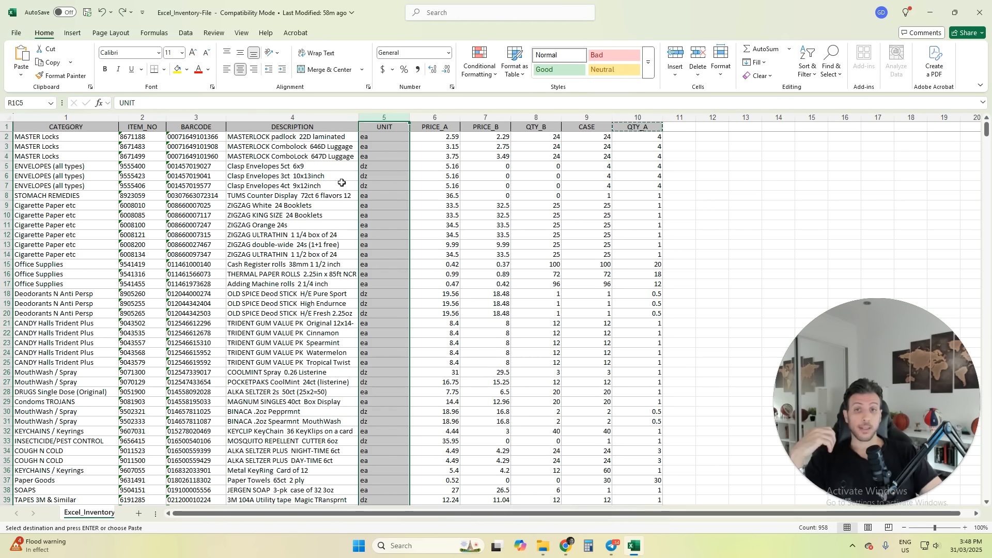
{"action": "left_click", "coordinate": [433, 168]}
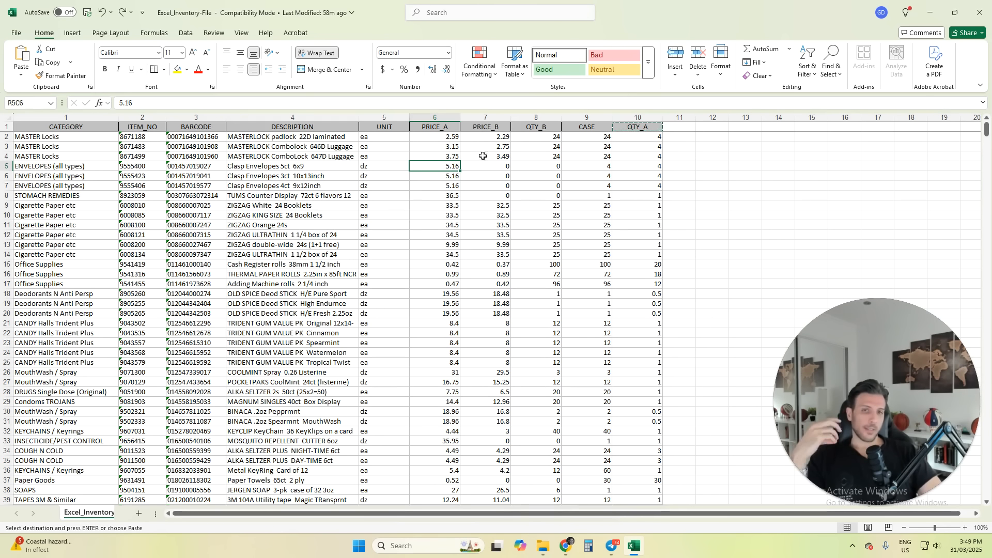
{"action": "left_click", "coordinate": [288, 165]}
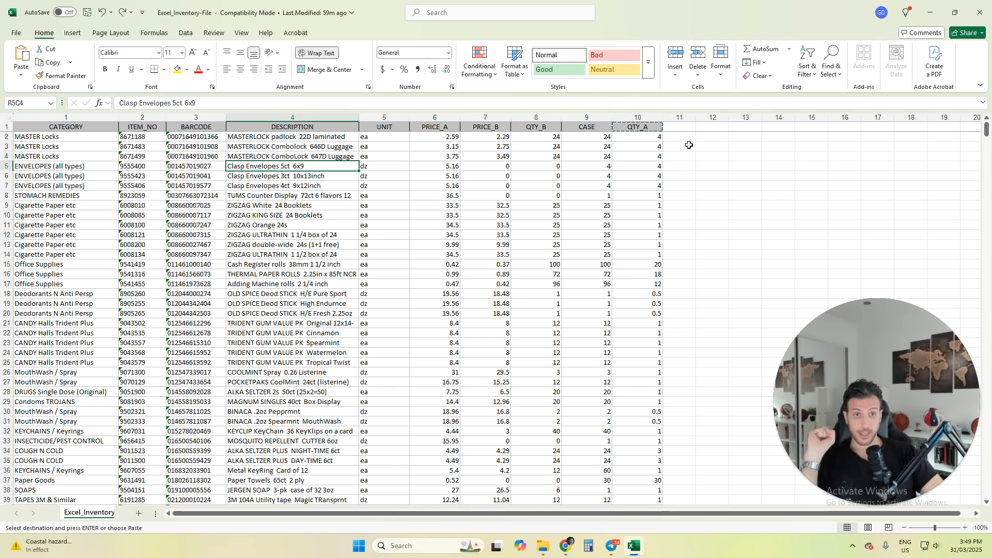
Step: Paste the copied QTY_A header into the three empty header cells beside it, in columns 11 to 13
{"action": "left_click", "coordinate": [648, 128]}
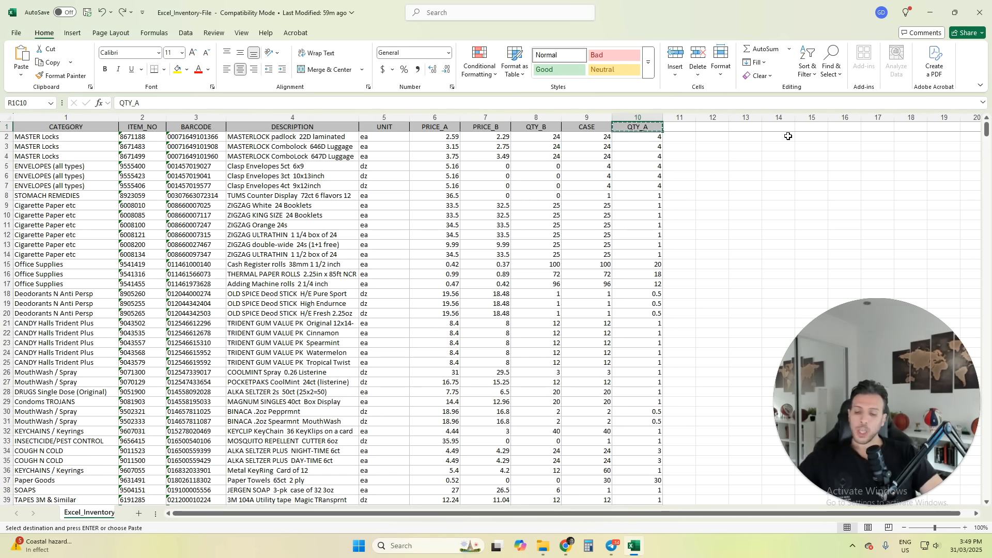
{"action": "key", "text": "Right"}
{"action": "type", "text": "QTY_A"}
{"action": "key", "text": "Right"}
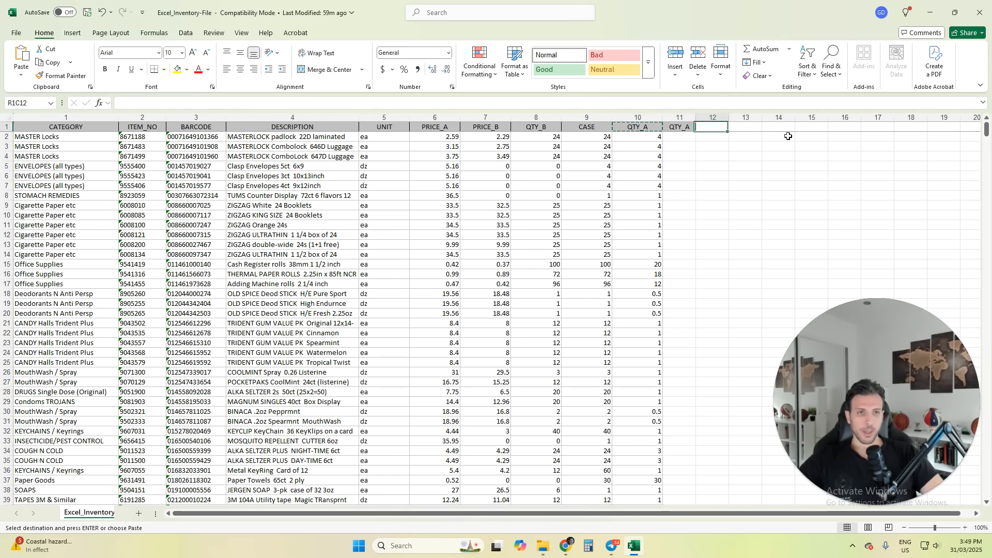
{"action": "type", "text": "QTY_A"}
{"action": "key", "text": "Right"}
{"action": "type", "text": "QTY_A"}
{"action": "key", "text": "Left"}
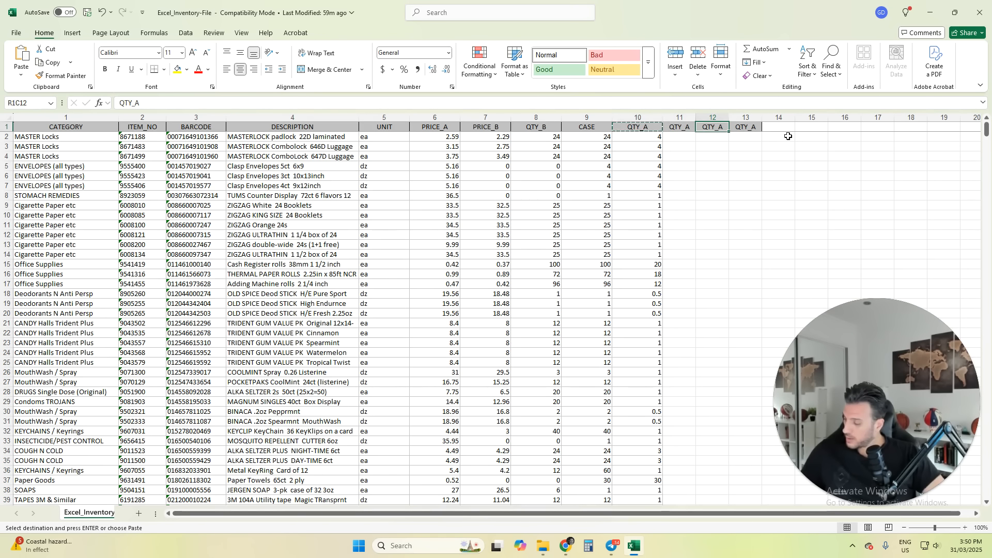
Step: Rename the column 11 header as "Price A / 12"
{"action": "key", "text": "Down"}
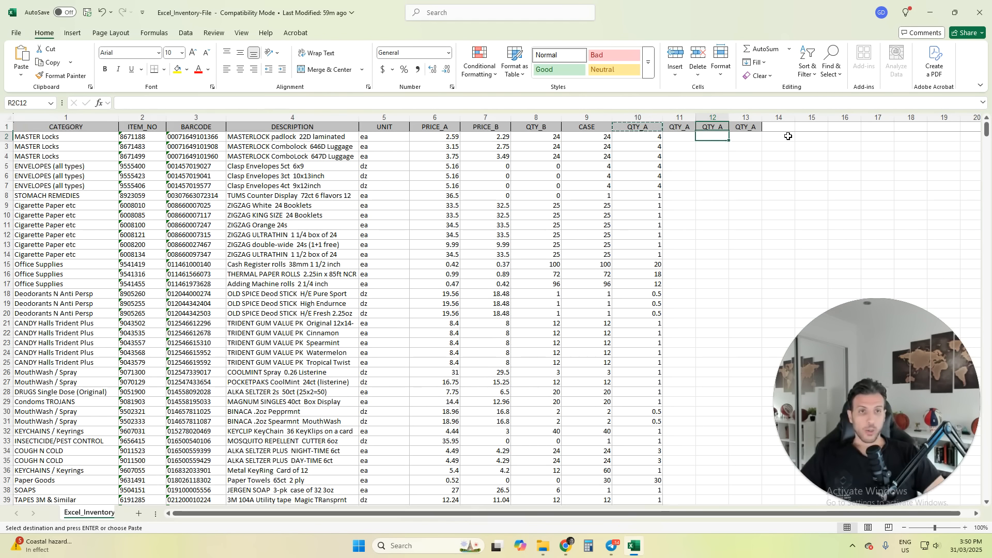
{"action": "key", "text": "Left"}
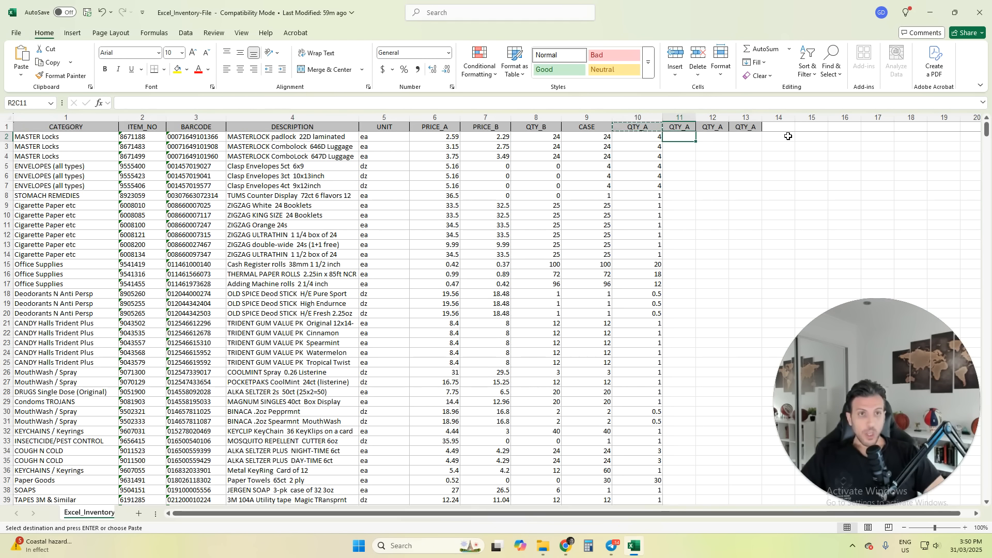
{"action": "key", "text": "Up"}
{"action": "type", "text": "Pric"}
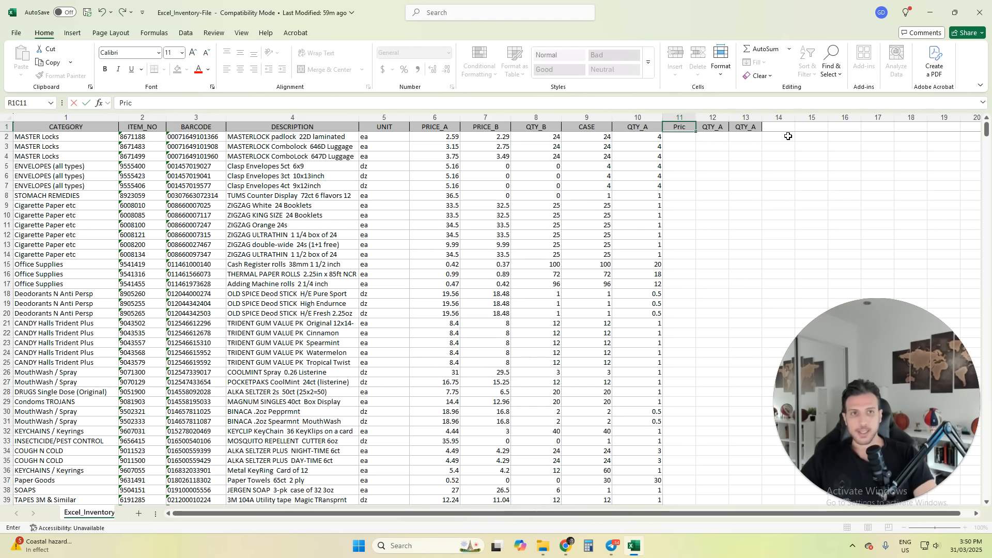
{"action": "type", "text": "e A"}
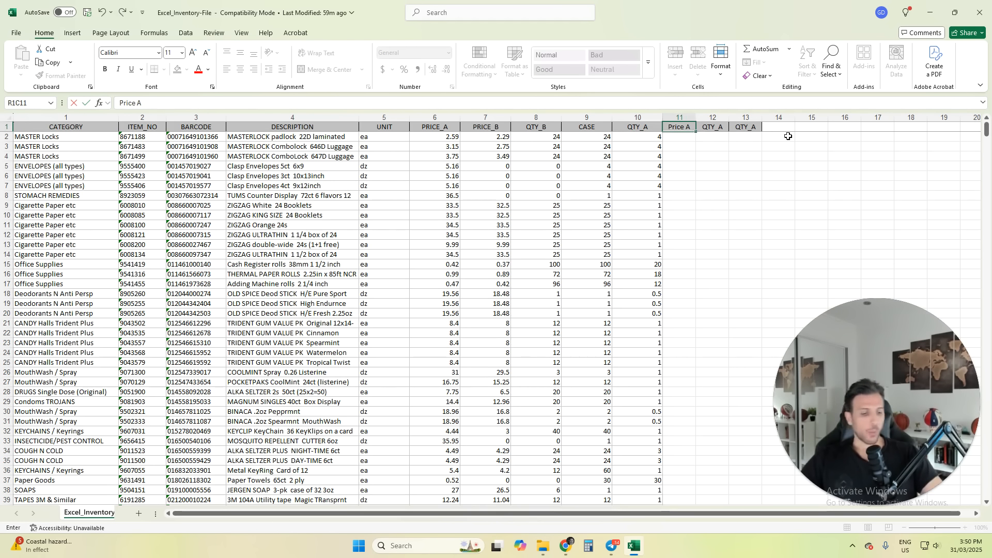
{"action": "type", "text": " / 12"}
{"action": "key", "text": "Tab"}
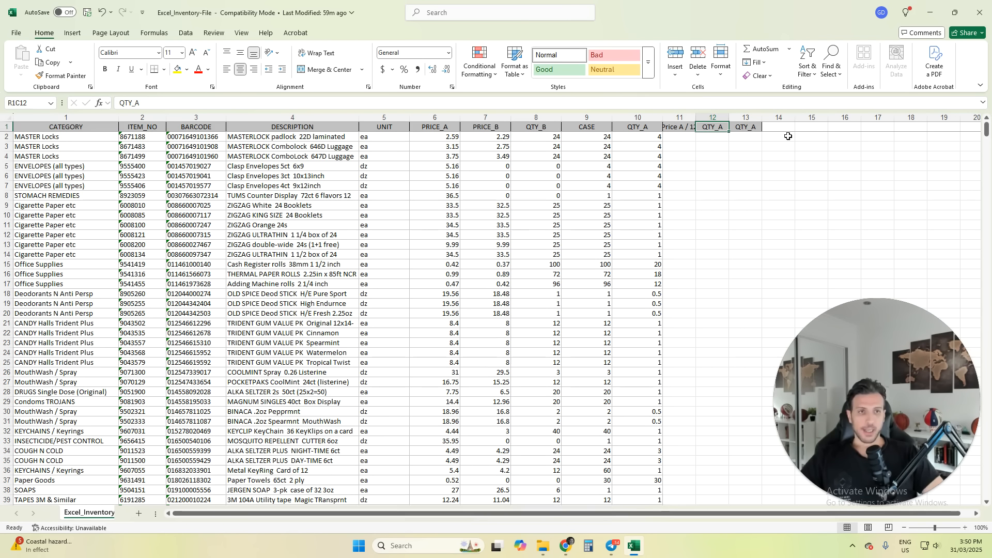
Step: Rename the column 12 header as "Price B / 12"
{"action": "type", "text": "B"}
{"action": "key", "text": "BackSpace"}
{"action": "type", "text": "Pri"}
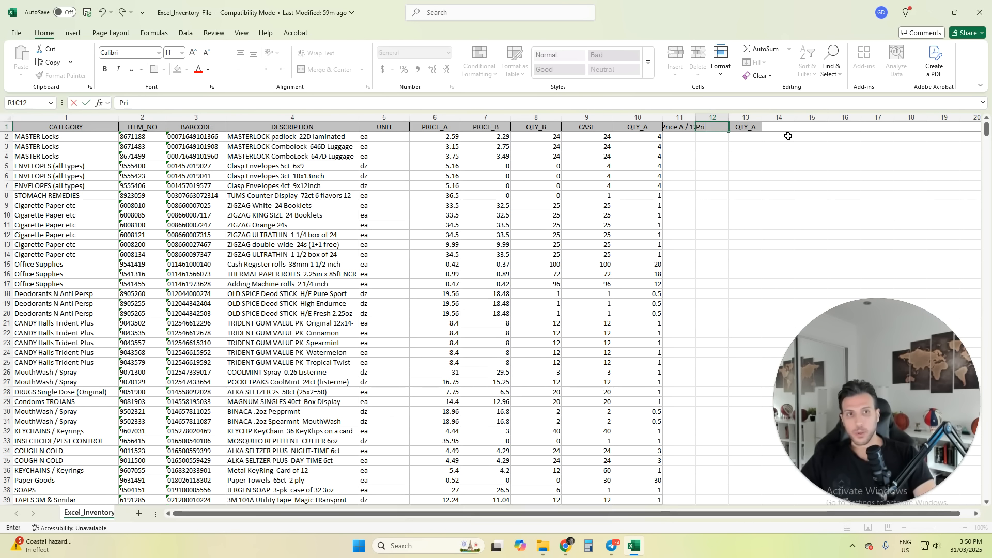
{"action": "type", "text": "ce B"}
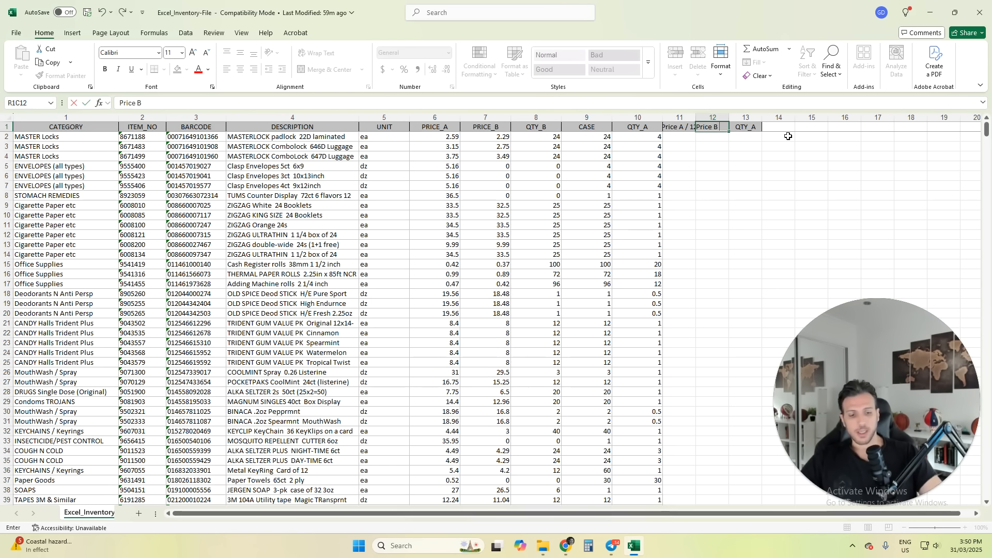
{"action": "type", "text": " / 12"}
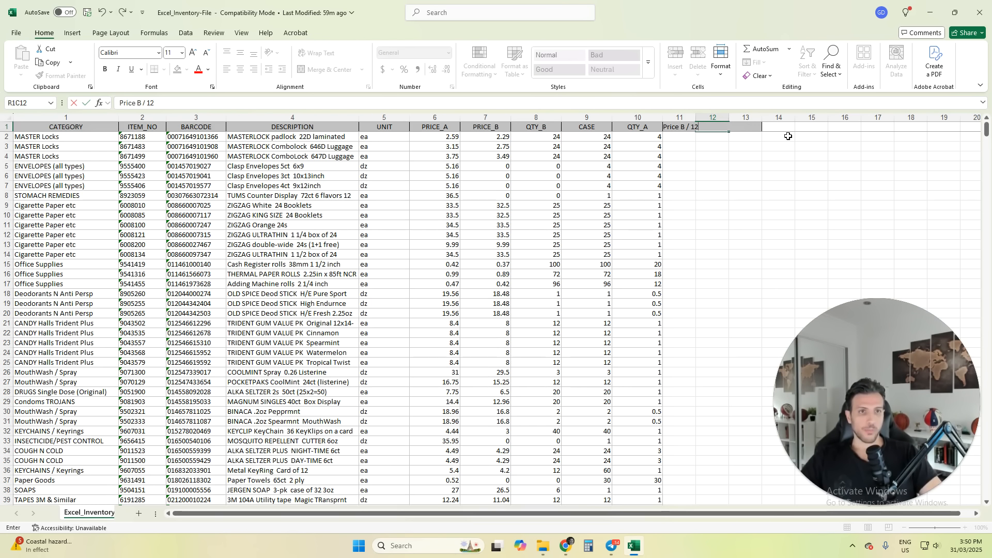
{"action": "key", "text": "Tab"}
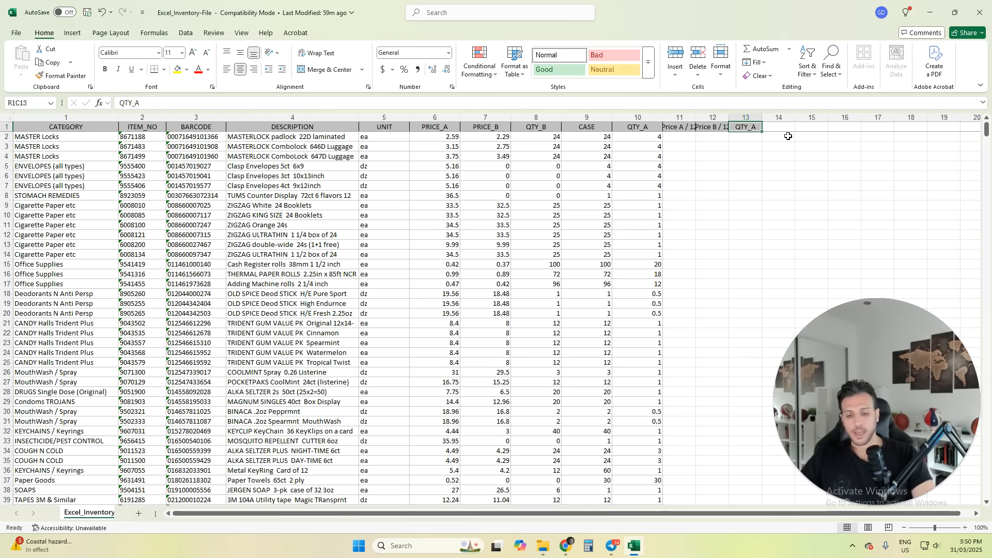
Step: Rename the column 13 header as "USE Price"
{"action": "type", "text": "U"}
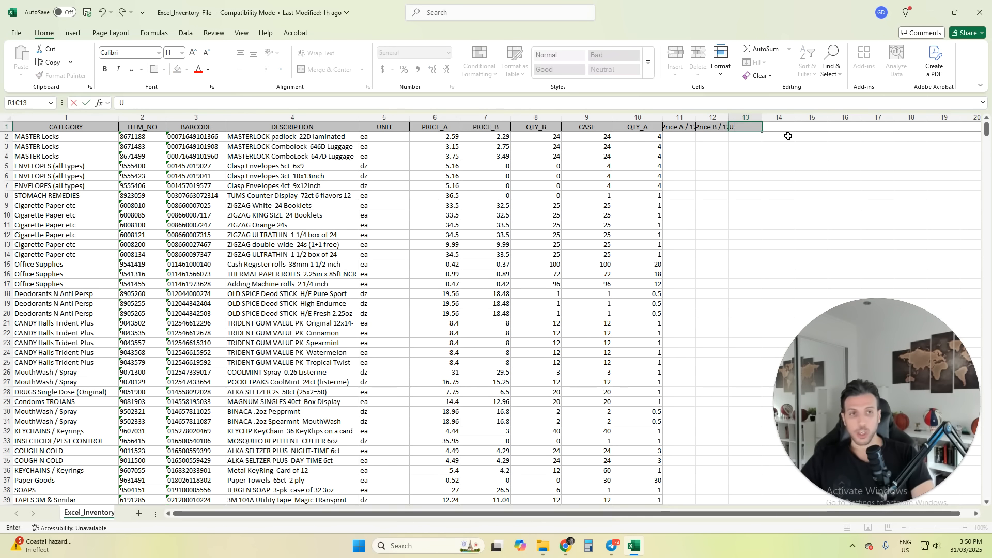
{"action": "type", "text": "SE Price"}
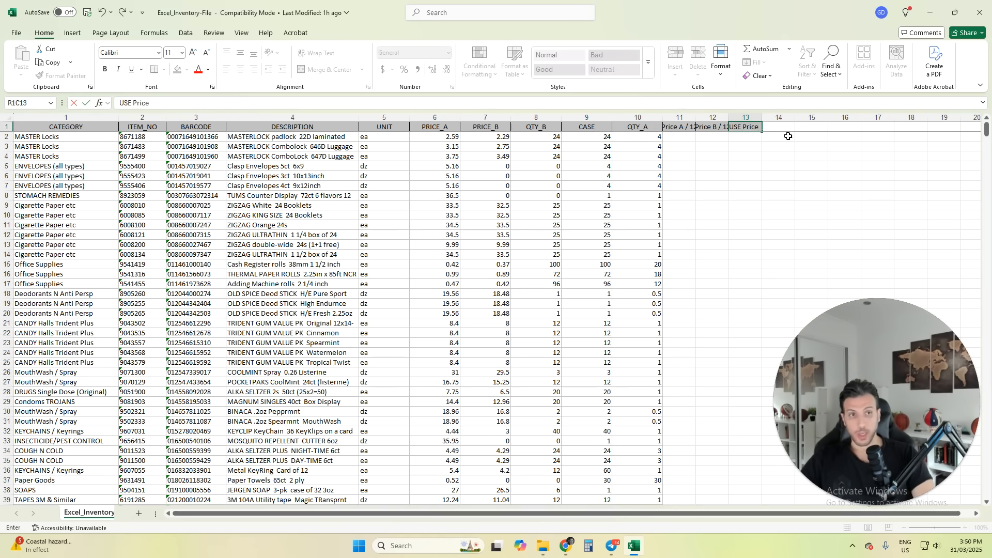
{"action": "key", "text": "Return"}
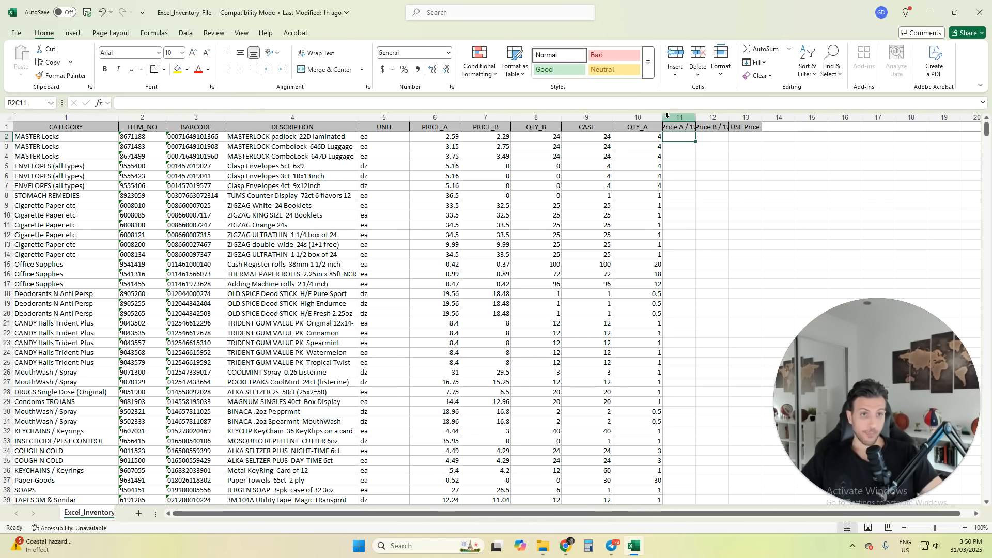
Step: Turn on filtering for the header row from CATEGORY through USE Price
{"action": "left_click_drag", "start_coordinate": [752, 130], "coordinate": [37, 128]}
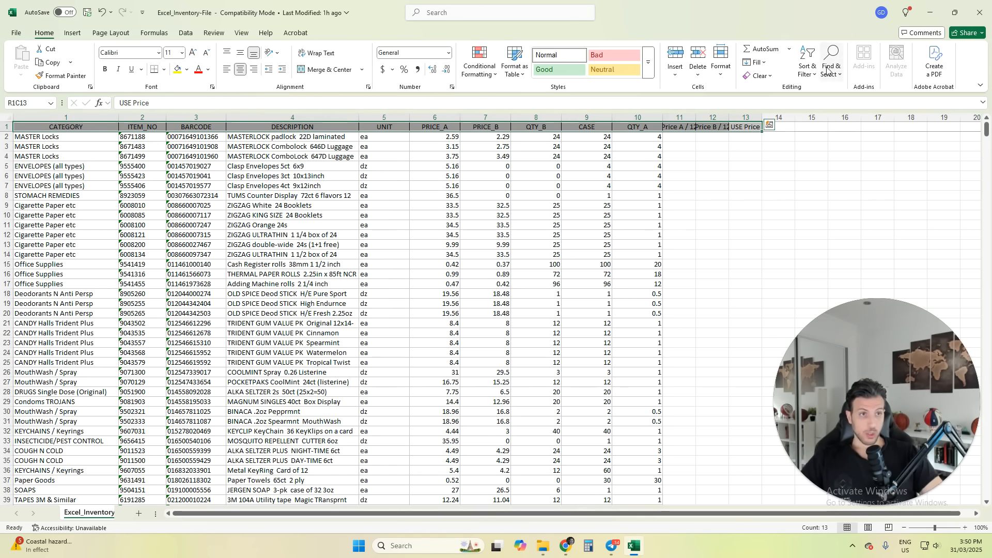
{"action": "left_click", "coordinate": [808, 66]}
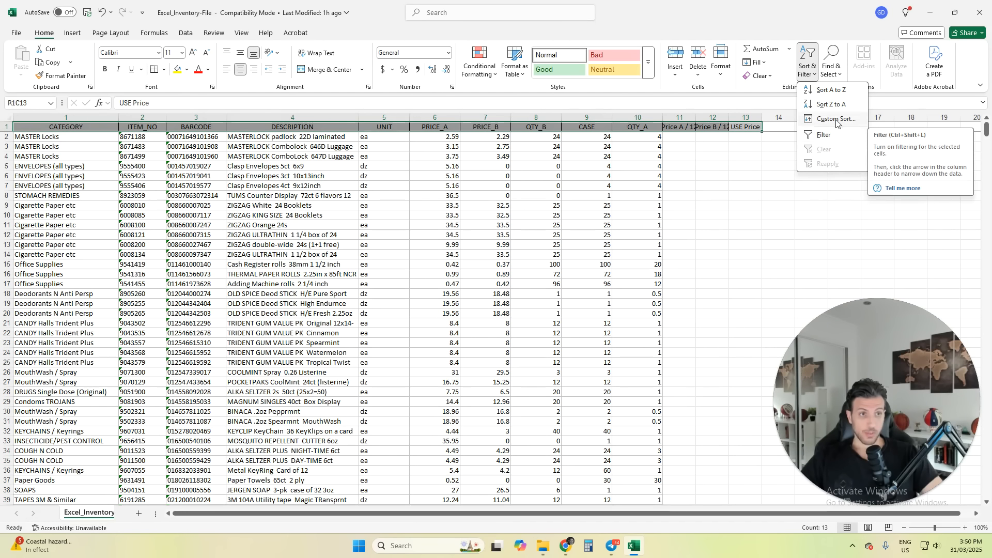
{"action": "left_click", "coordinate": [825, 135]}
{"action": "left_click", "coordinate": [793, 204]}
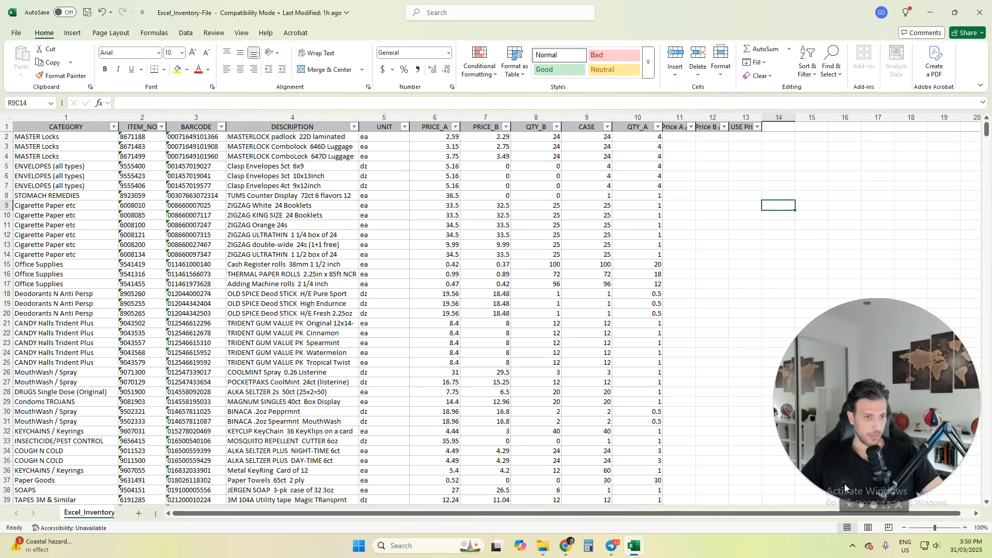
{"action": "left_click", "coordinate": [866, 508]}
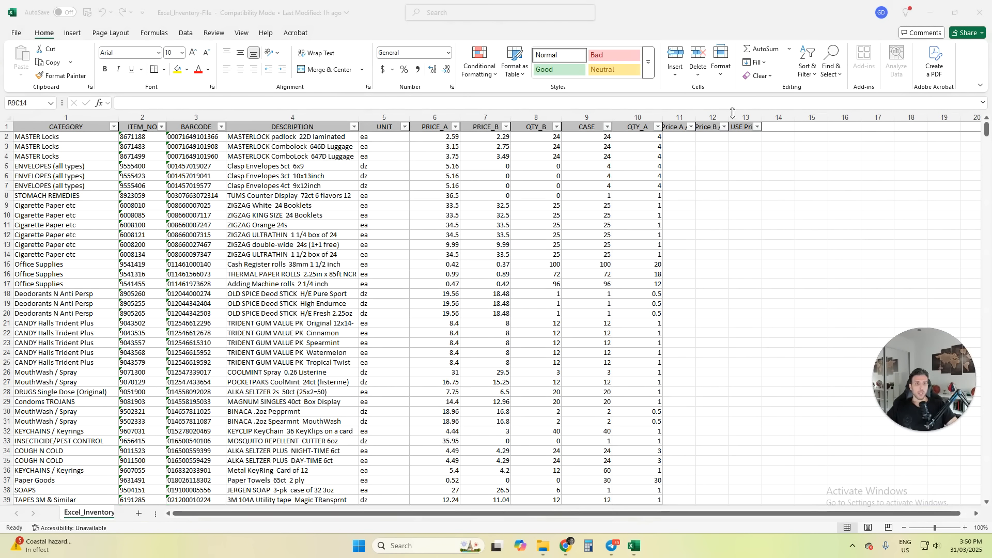
Step: Auto-fit the widths of columns 11 to 13 to their header text
{"action": "left_click_drag", "start_coordinate": [738, 117], "coordinate": [688, 126]}
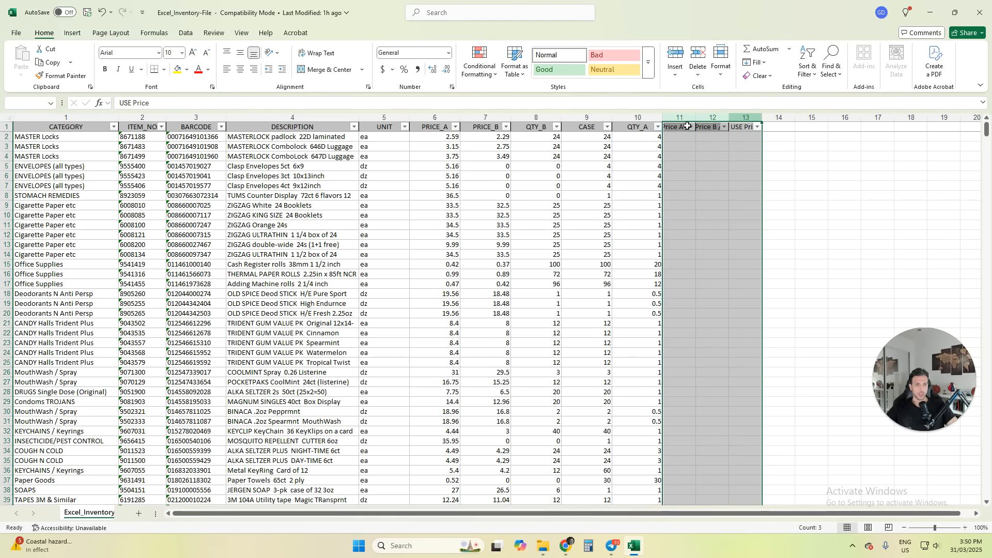
{"action": "double_click", "coordinate": [761, 117]}
{"action": "left_click", "coordinate": [805, 197]}
Step: Check whether the header row stays in place while scrolling and review the freeze options for the top row
{"action": "scroll", "coordinate": [522, 270], "scroll_direction": "down", "scroll_amount": 6}
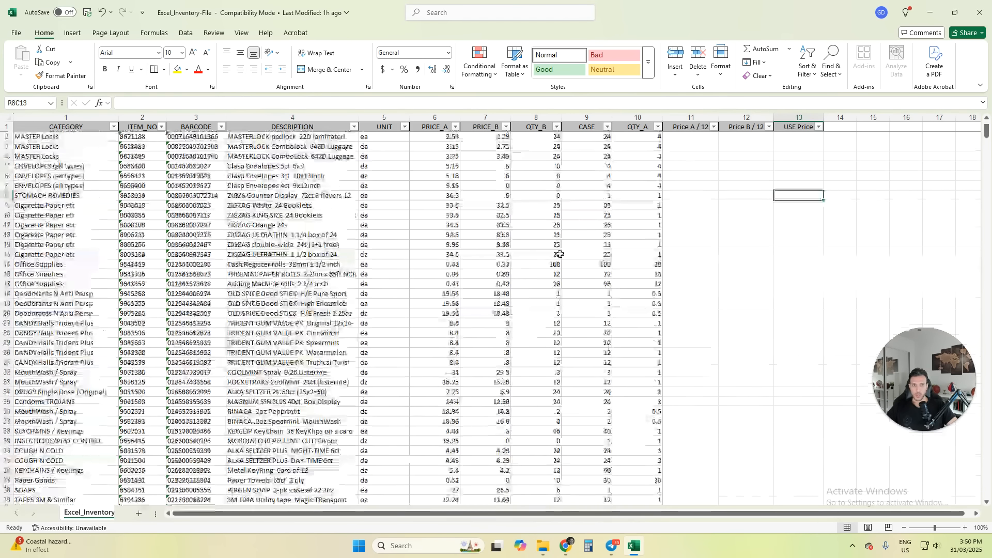
{"action": "scroll", "coordinate": [680, 222], "scroll_direction": "down", "scroll_amount": 10}
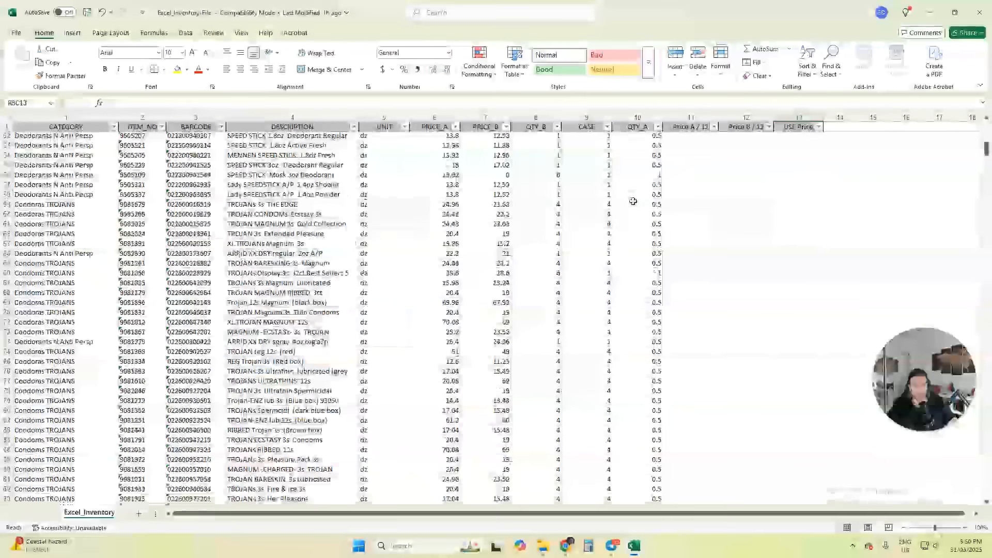
{"action": "scroll", "coordinate": [631, 199], "scroll_direction": "up", "scroll_amount": 17}
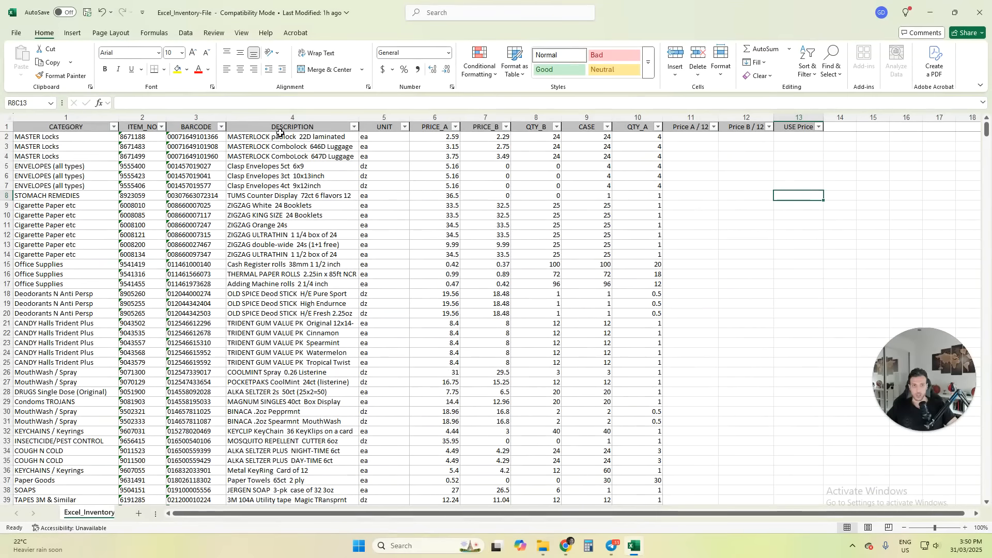
{"action": "left_click", "coordinate": [9, 125]}
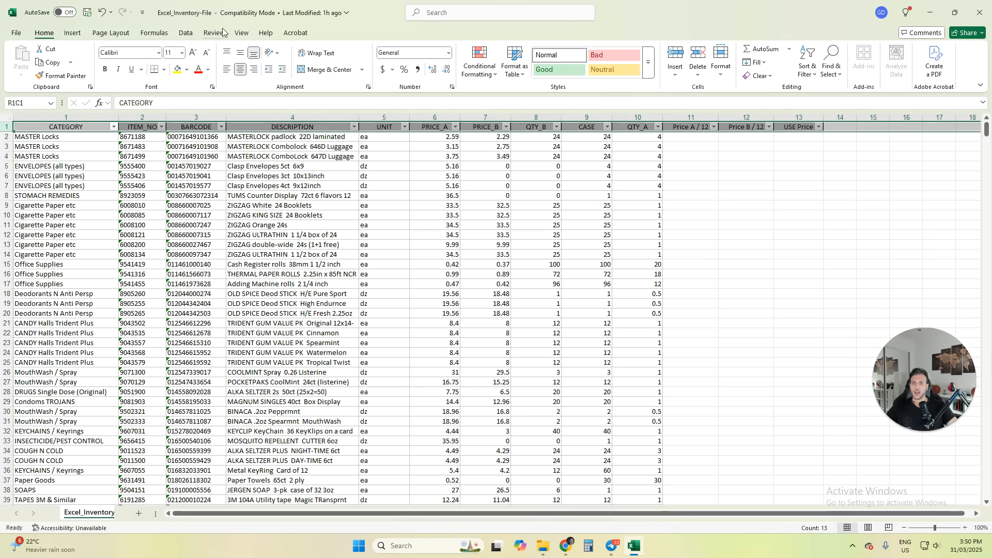
{"action": "left_click", "coordinate": [241, 32]}
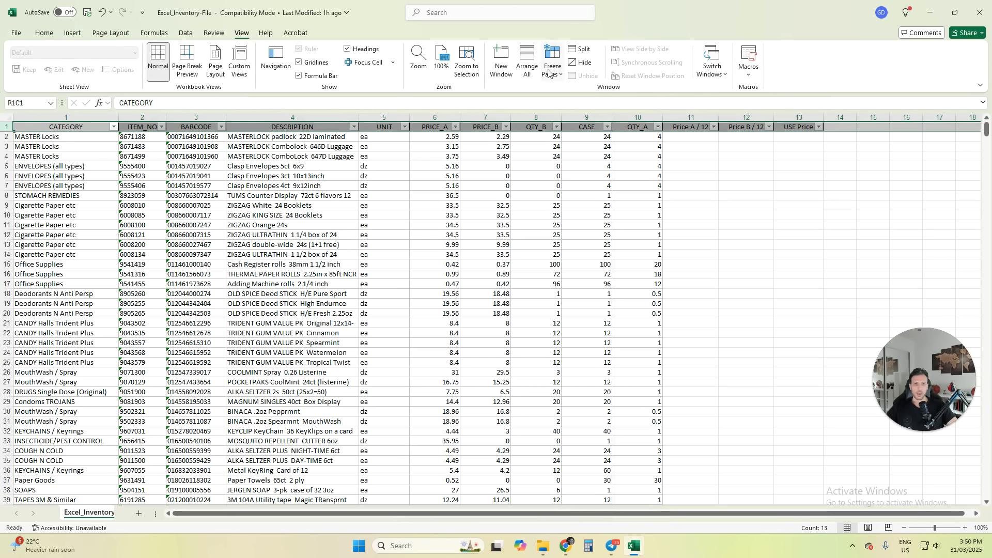
{"action": "left_click", "coordinate": [551, 73]}
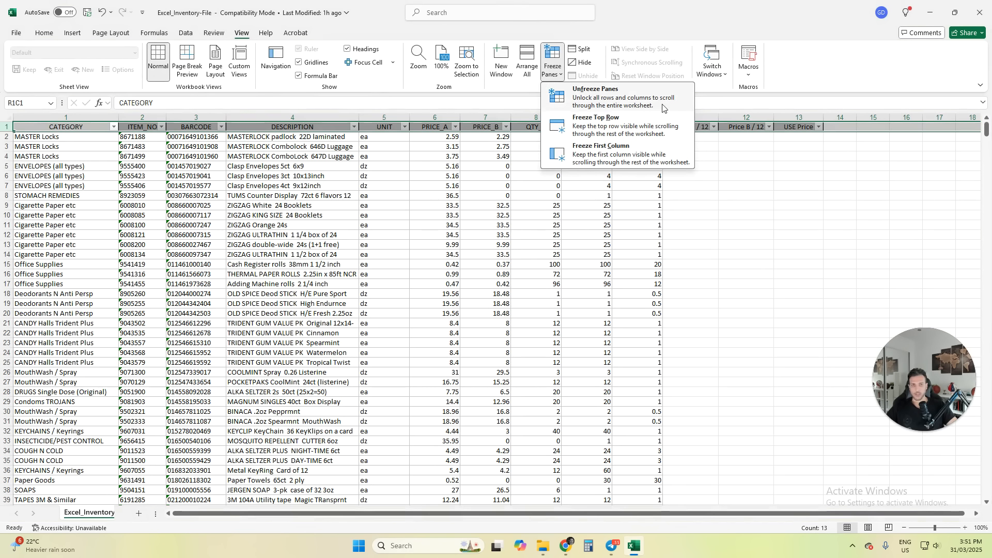
{"action": "left_click", "coordinate": [719, 240]}
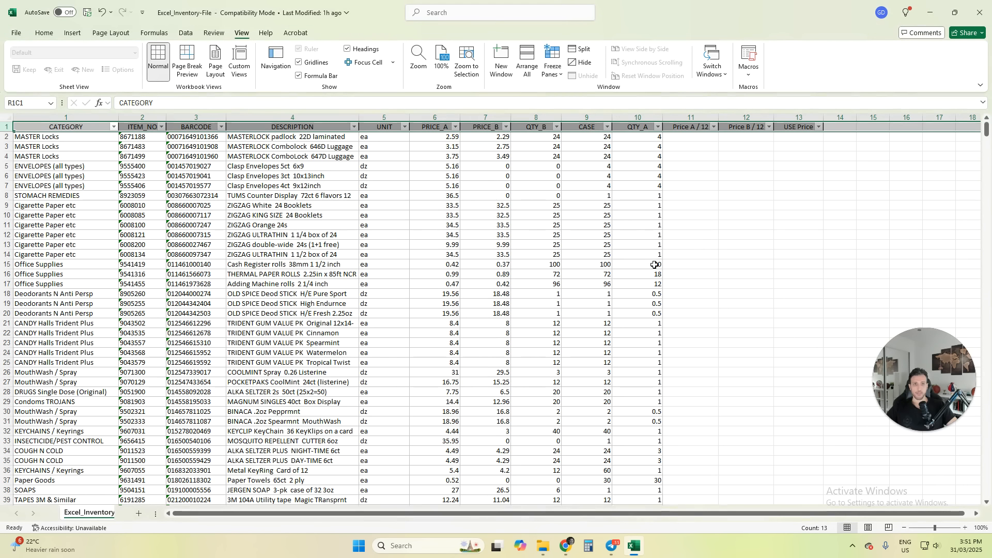
{"action": "left_click", "coordinate": [769, 194]}
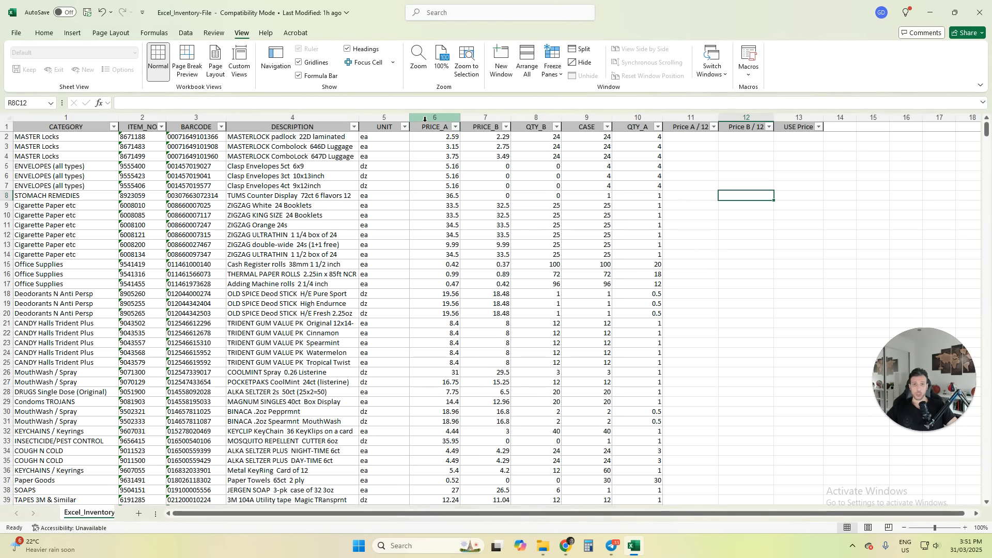
Step: Apply the dollar accounting number format to the PRICE_A and PRICE_B columns
{"action": "left_click_drag", "start_coordinate": [427, 120], "coordinate": [463, 111]}
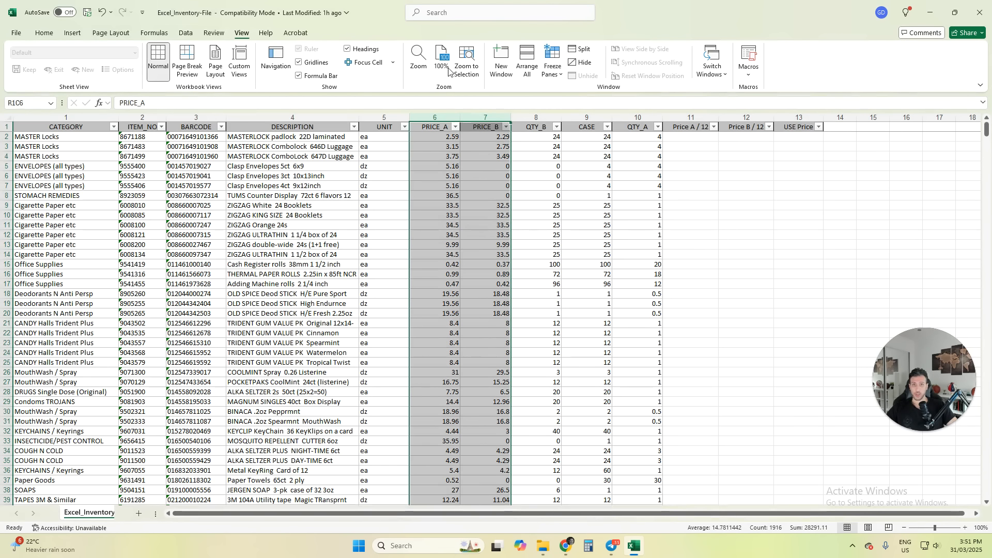
{"action": "left_click", "coordinate": [43, 32]}
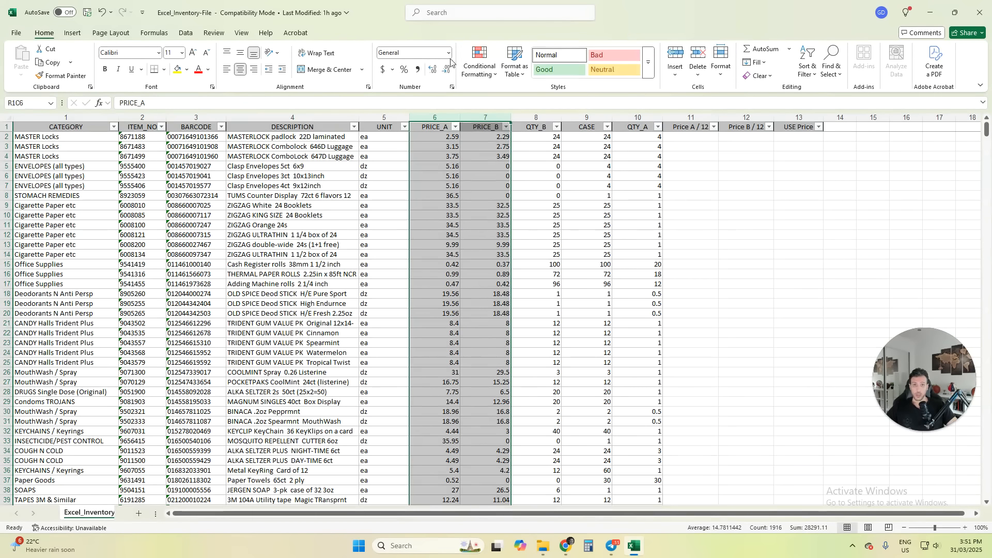
{"action": "left_click", "coordinate": [383, 71]}
{"action": "left_click", "coordinate": [693, 244]}
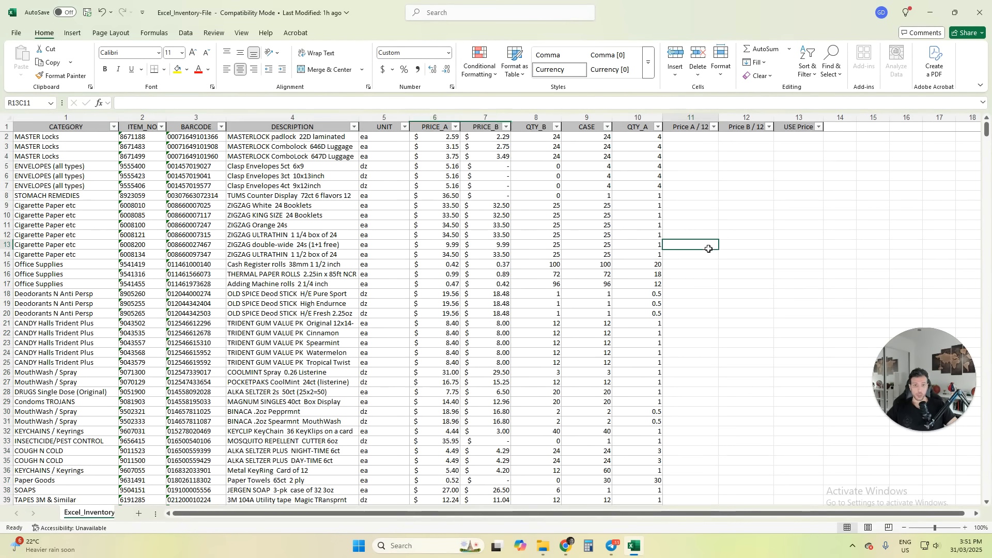
{"action": "left_click", "coordinate": [713, 206]}
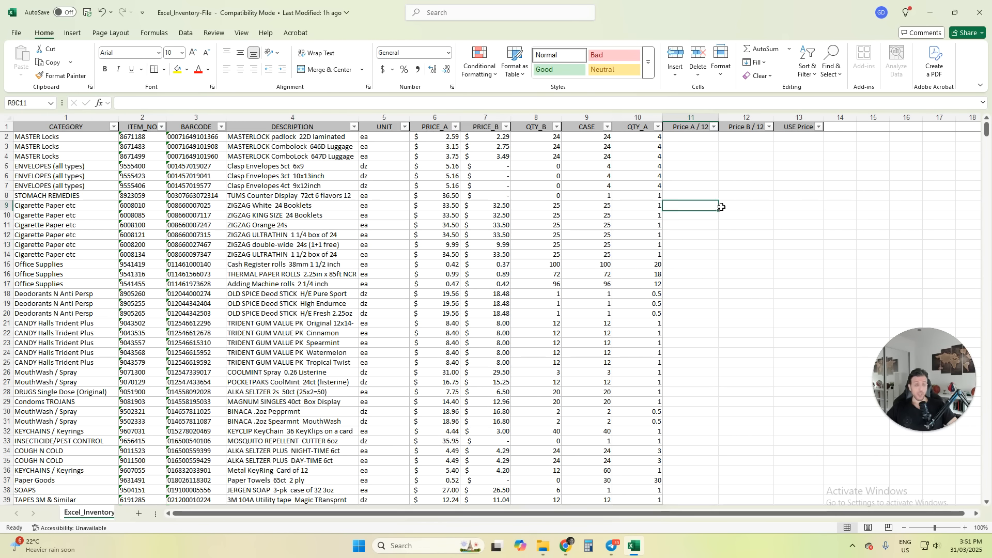
Step: Sort the inventory by the UNIT column from A to Z and look through the grouped dz and ea rows
{"action": "left_click", "coordinate": [405, 127]}
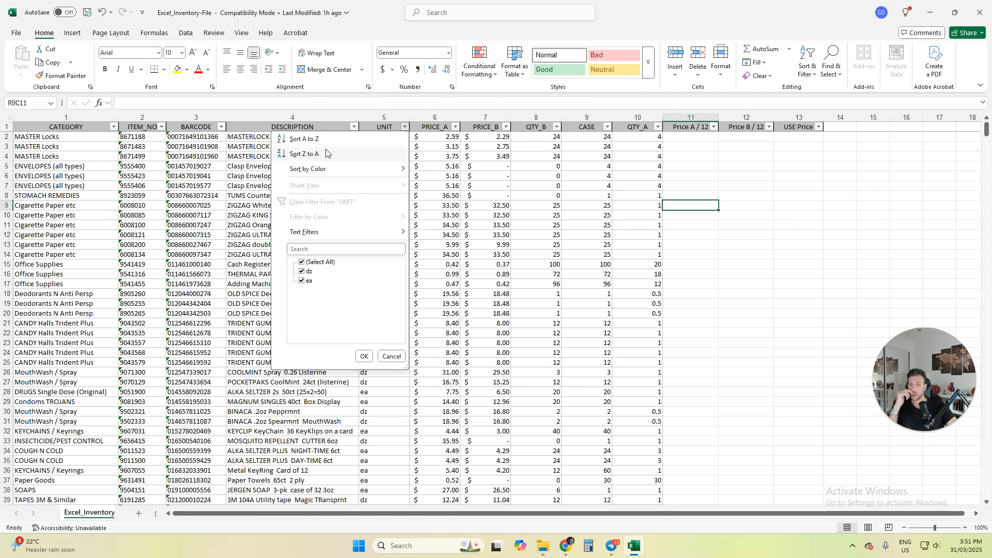
{"action": "left_click", "coordinate": [304, 137]}
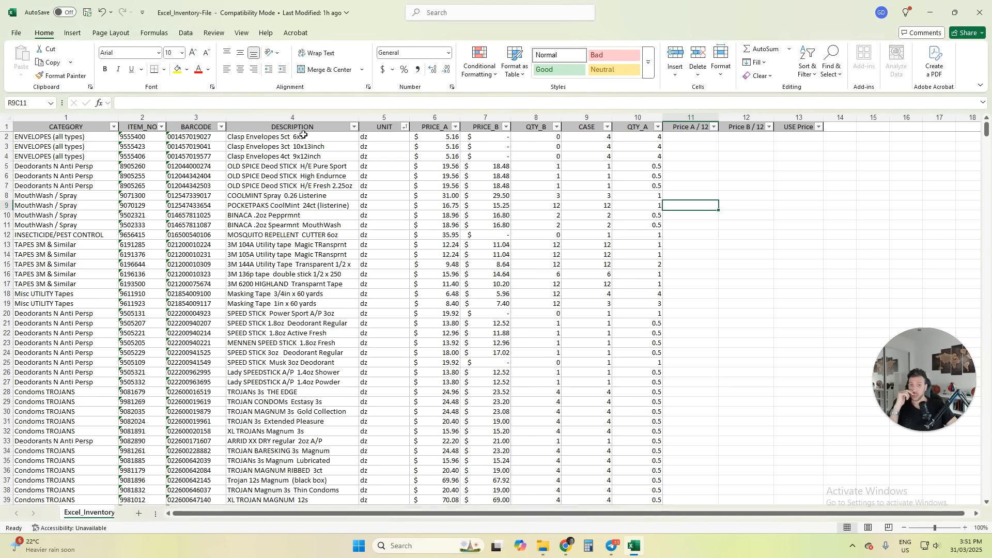
{"action": "scroll", "coordinate": [364, 150], "scroll_direction": "down", "scroll_amount": 20}
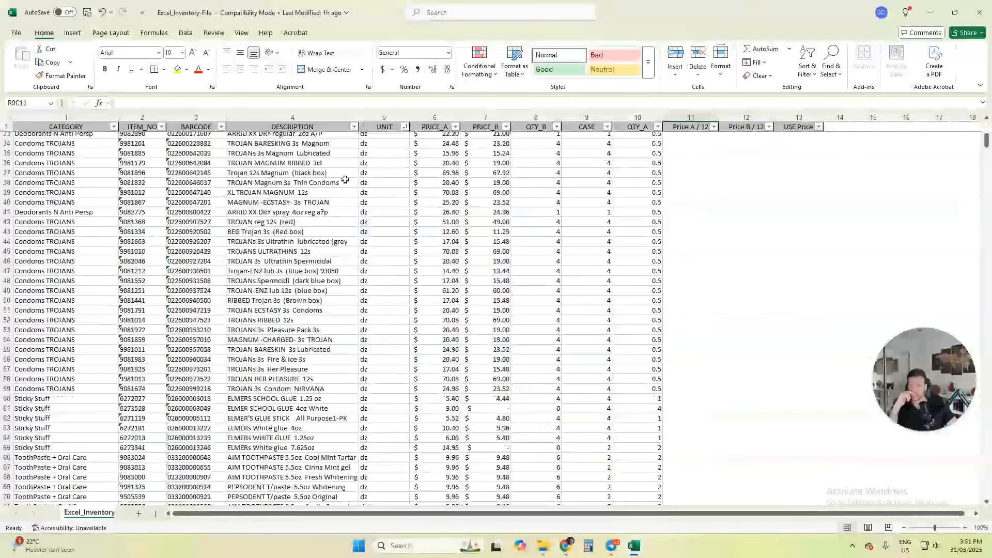
{"action": "scroll", "coordinate": [348, 327], "scroll_direction": "down", "scroll_amount": 20}
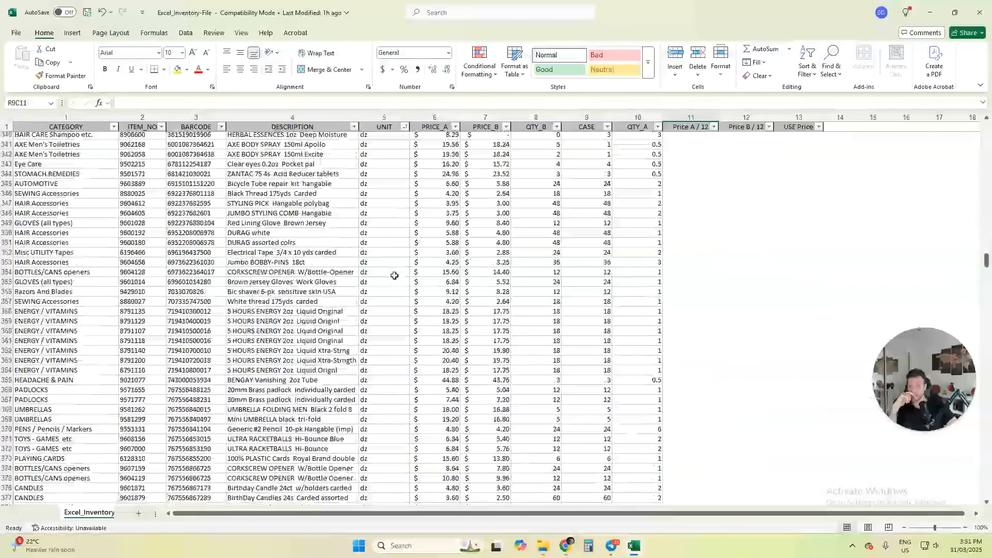
{"action": "scroll", "coordinate": [393, 203], "scroll_direction": "down", "scroll_amount": 20}
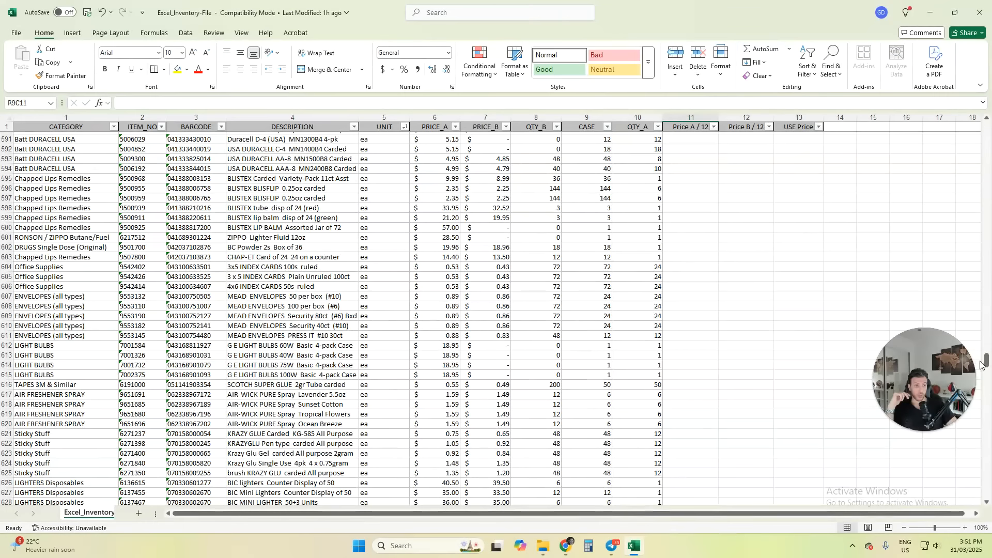
{"action": "left_click_drag", "start_coordinate": [987, 360], "coordinate": [986, 121]}
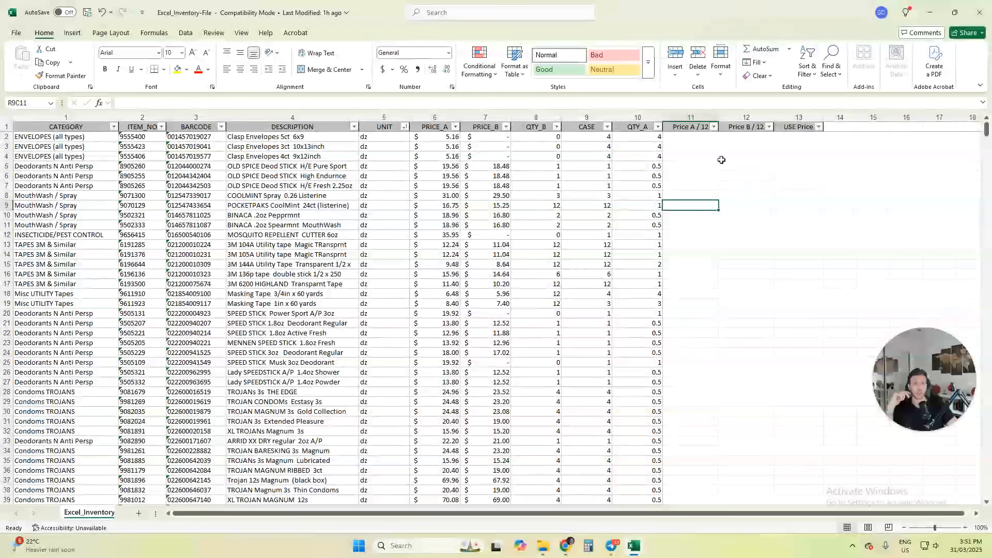
Step: Enter the formula =RC[-5]/12 in row 2 of the Price A / 12 column to divide PRICE_A by 12
{"action": "left_click", "coordinate": [683, 126]}
{"action": "left_click", "coordinate": [689, 147]}
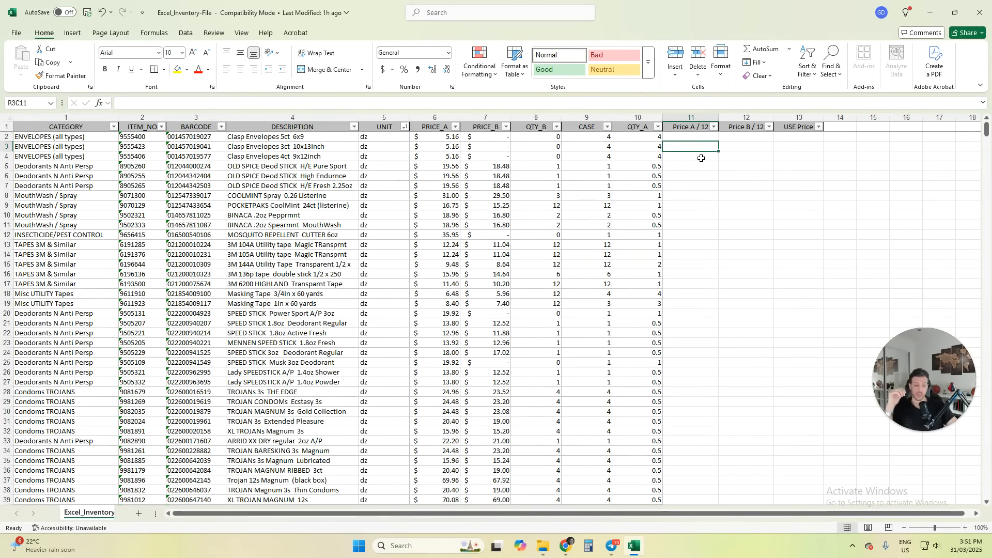
{"action": "key", "text": "Up"}
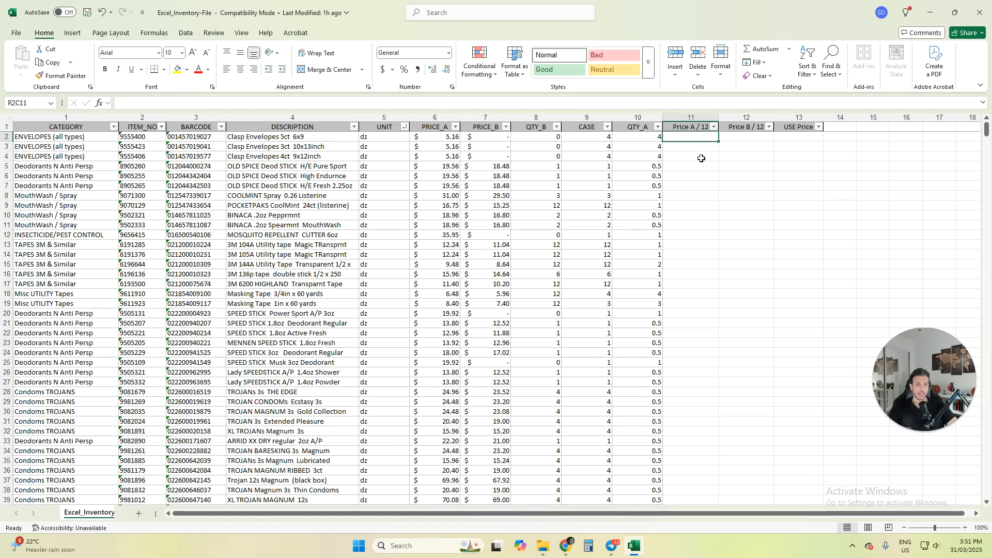
{"action": "type", "text": "="}
{"action": "key", "text": "Left"}
{"action": "key", "text": "Left"}
{"action": "key", "text": "Left"}
{"action": "key", "text": "Left"}
{"action": "key", "text": "Left"}
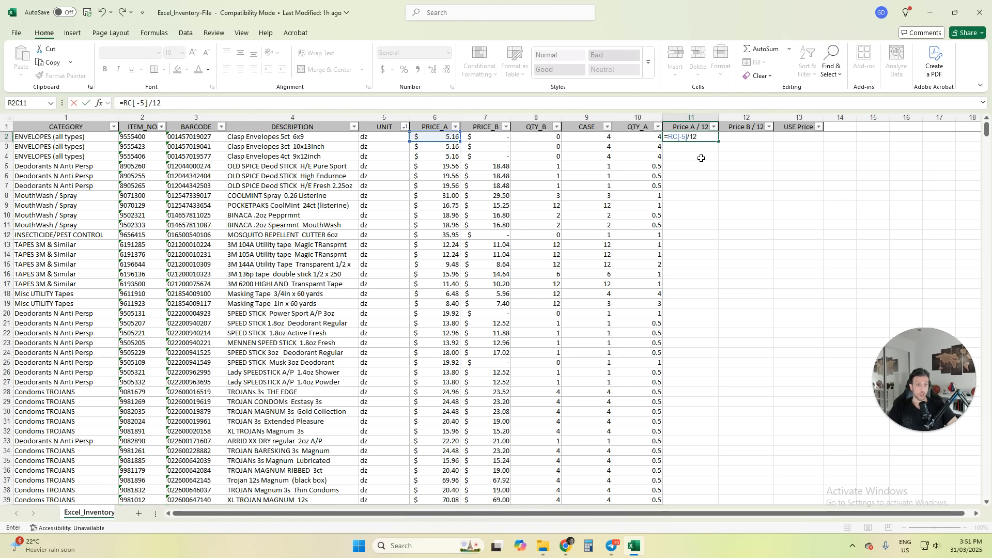
{"action": "type", "text": "/12"}
{"action": "key", "text": "Return"}
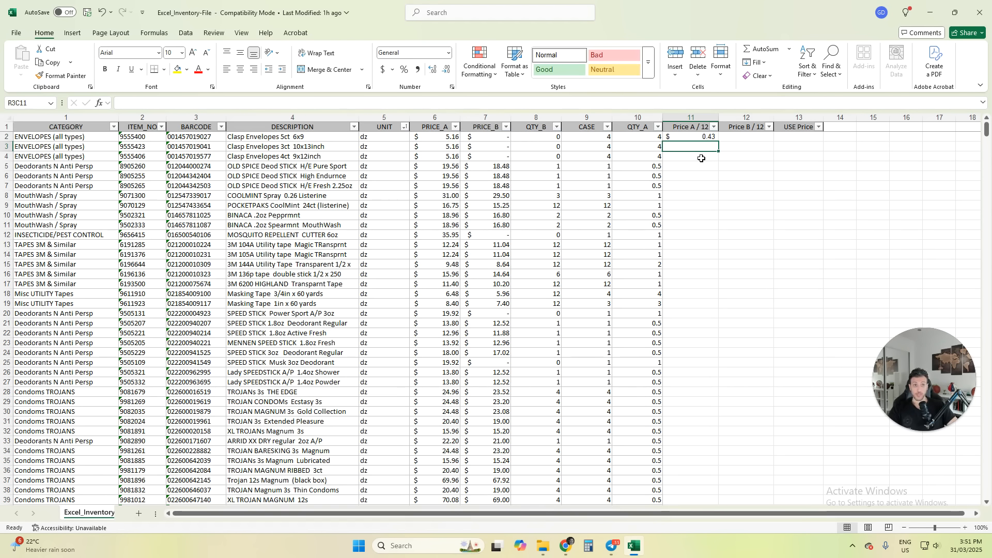
Step: Enter the formula =RC[-5]/12 in row 2 of the Price B / 12 column to divide PRICE_B by 12
{"action": "key", "text": "Up"}
{"action": "key", "text": "Right"}
{"action": "type", "text": "="}
{"action": "key", "text": "Left"}
{"action": "key", "text": "Left"}
{"action": "key", "text": "Left"}
{"action": "key", "text": "Left"}
{"action": "key", "text": "Left"}
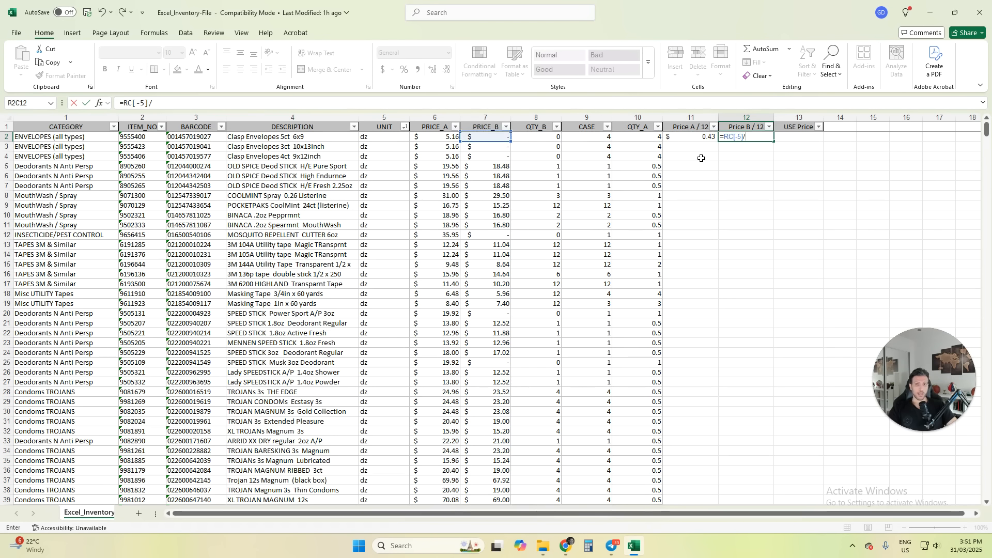
{"action": "type", "text": "/12"}
{"action": "key", "text": "Return"}
Step: Copy the two row 2 division formulas in the Price A / 12 and Price B / 12 columns together
{"action": "key", "text": "Up"}
{"action": "key", "text": "shift+Left"}
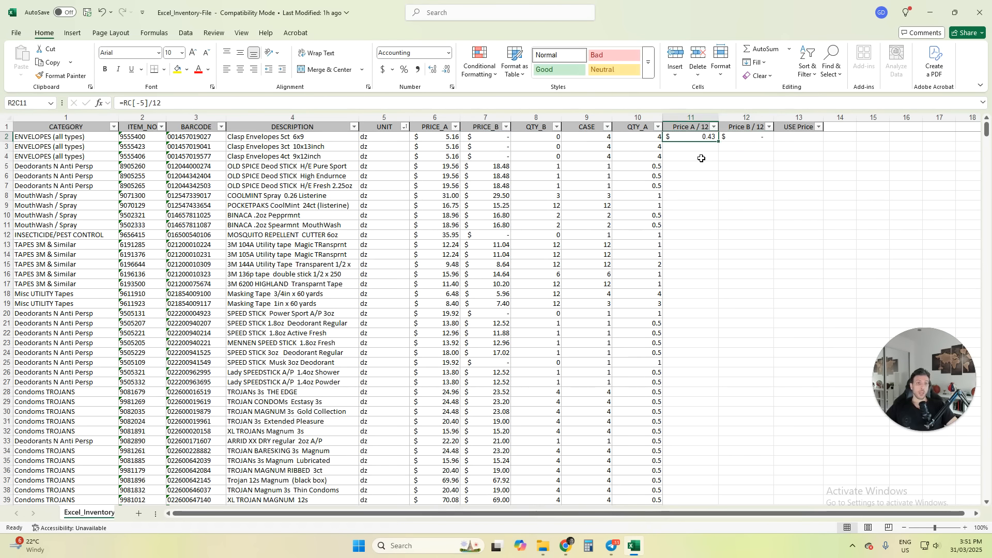
{"action": "key", "text": "ctrl+c"}
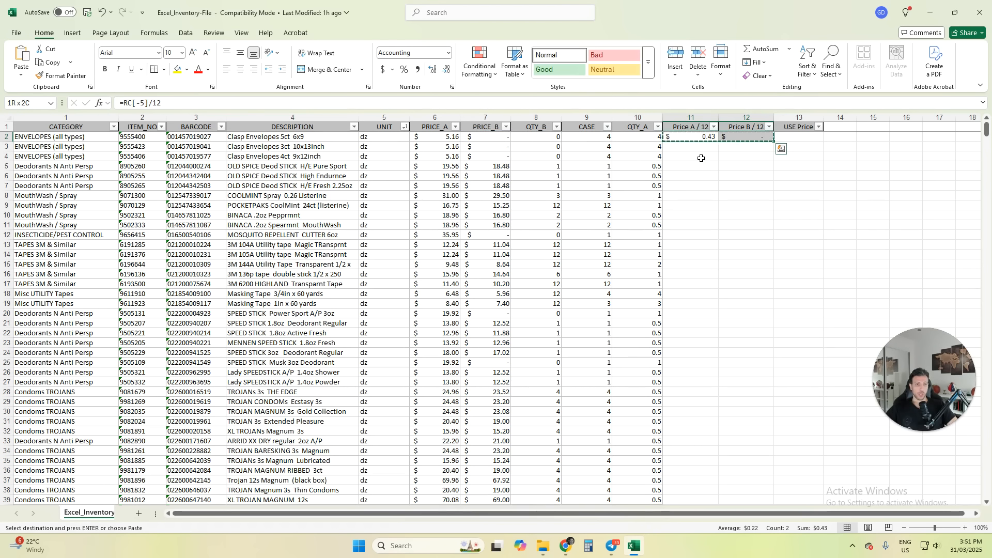
Step: Select the Price A / 12 and Price B / 12 cells from row 3 down through the dz rows as the paste destination
{"action": "key", "text": "Down"}
{"action": "key", "text": "shift+Right"}
{"action": "key", "text": "shift+Down"}
{"action": "key", "text": "shift+Down"}
{"action": "key", "text": "shift+Down"}
{"action": "key", "text": "shift+Down"}
{"action": "key", "text": "shift+Down"}
{"action": "key", "text": "shift+Down"}
{"action": "key", "text": "shift+Down"}
{"action": "key", "text": "shift+Down"}
{"action": "key", "text": "shift+Down"}
{"action": "key", "text": "shift+Down"}
{"action": "key", "text": "shift+Down"}
{"action": "key", "text": "shift+Down"}
{"action": "key", "text": "shift+Down"}
{"action": "key", "text": "shift+Down"}
{"action": "key", "text": "shift+Down"}
{"action": "key", "text": "shift+Down"}
{"action": "key", "text": "shift+Down"}
{"action": "key", "text": "shift+Down"}
{"action": "key", "text": "shift+Down"}
{"action": "key", "text": "shift+Down"}
{"action": "key", "text": "shift+Down"}
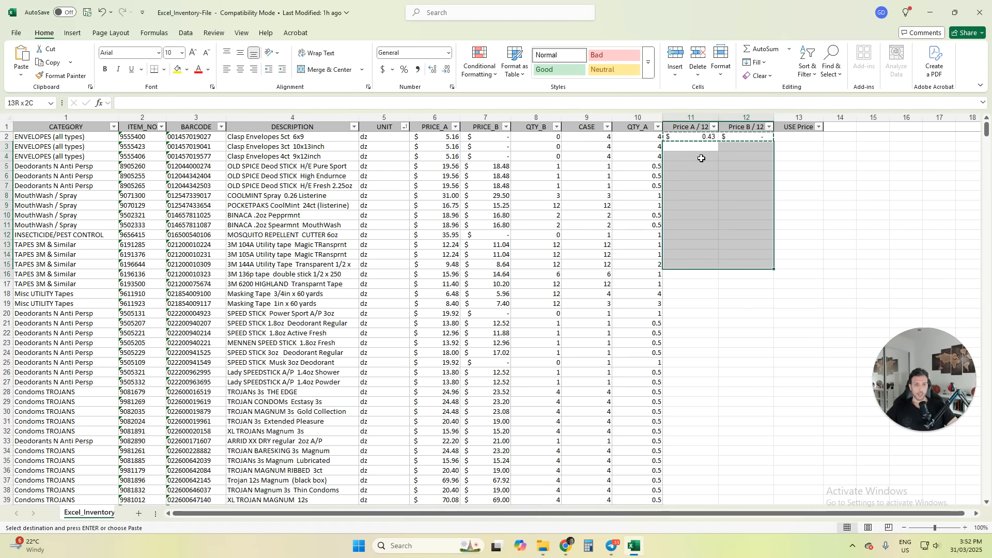
{"action": "key", "text": "shift+Down"}
{"action": "key", "text": "shift+Down"}
{"action": "key", "text": "shift+Down"}
{"action": "key", "text": "shift+Down"}
{"action": "key", "text": "shift+Down"}
{"action": "key", "text": "shift+Down"}
{"action": "key", "text": "shift+Down"}
{"action": "key", "text": "shift+Down"}
{"action": "key", "text": "shift+Down"}
{"action": "key", "text": "shift+Down"}
{"action": "key", "text": "shift+Down"}
{"action": "key", "text": "shift+Down"}
{"action": "key", "text": "shift+Down"}
{"action": "key", "text": "shift+Down"}
{"action": "key", "text": "shift+Down"}
{"action": "key", "text": "shift+Down"}
{"action": "key", "text": "shift+Down"}
{"action": "key", "text": "shift+Down"}
{"action": "key", "text": "shift+Down"}
{"action": "key", "text": "shift+Down"}
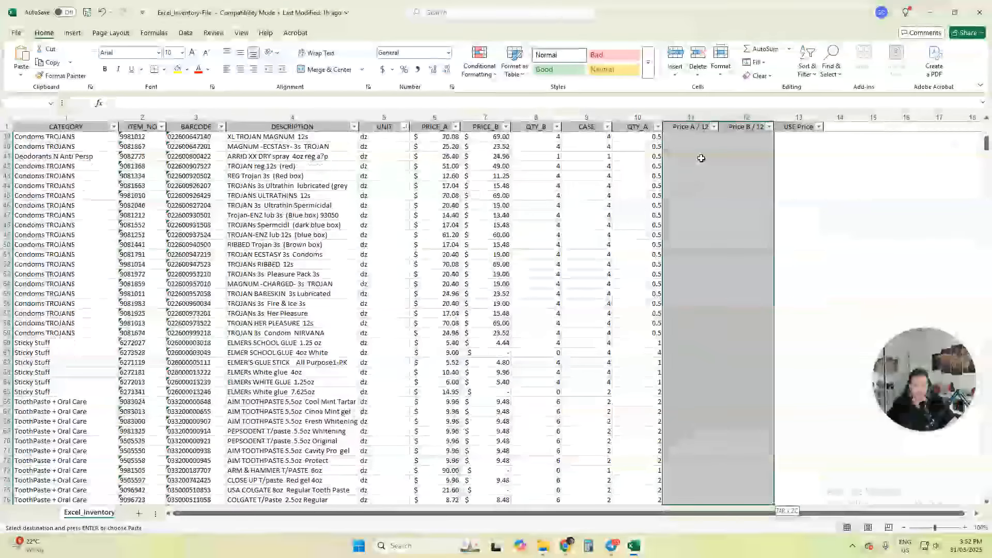
{"action": "key", "text": "shift+Down"}
{"action": "key", "text": "shift+Down"}
{"action": "key", "text": "shift+Down"}
{"action": "key", "text": "shift+Down"}
{"action": "key", "text": "shift+Down"}
{"action": "key", "text": "shift+Down"}
{"action": "key", "text": "shift+Down"}
{"action": "key", "text": "shift+Down"}
{"action": "key", "text": "shift+Down"}
{"action": "key", "text": "shift+Down"}
{"action": "key", "text": "shift+Down"}
{"action": "key", "text": "shift+Down"}
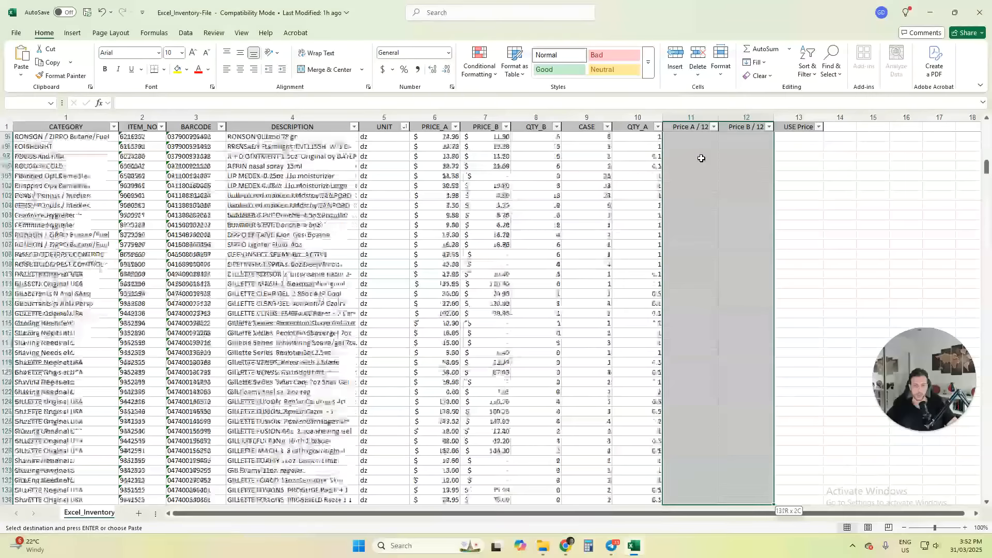
{"action": "key", "text": "shift+Down"}
{"action": "key", "text": "shift+Down"}
{"action": "key", "text": "shift+Down"}
{"action": "key", "text": "shift+Down"}
{"action": "key", "text": "shift+Down"}
{"action": "key", "text": "shift+Down"}
{"action": "key", "text": "shift+Down"}
{"action": "key", "text": "shift+Down"}
{"action": "key", "text": "shift+Down"}
{"action": "key", "text": "shift+Down"}
{"action": "key", "text": "shift+Down"}
{"action": "key", "text": "shift+Down"}
{"action": "key", "text": "shift+Down"}
{"action": "key", "text": "shift+Down"}
{"action": "key", "text": "shift+Down"}
{"action": "key", "text": "shift+Down"}
{"action": "key", "text": "shift+Down"}
{"action": "key", "text": "shift+Down"}
{"action": "key", "text": "shift+Down"}
{"action": "key", "text": "shift+Down"}
{"action": "key", "text": "shift+Down"}
{"action": "key", "text": "shift+Down"}
{"action": "key", "text": "shift+Down"}
{"action": "key", "text": "shift+Down"}
{"action": "key", "text": "shift+Down"}
{"action": "key", "text": "shift+Down"}
{"action": "key", "text": "shift+Down"}
{"action": "key", "text": "shift+Down"}
{"action": "key", "text": "shift+Down"}
{"action": "key", "text": "shift+Down"}
{"action": "key", "text": "shift+Down"}
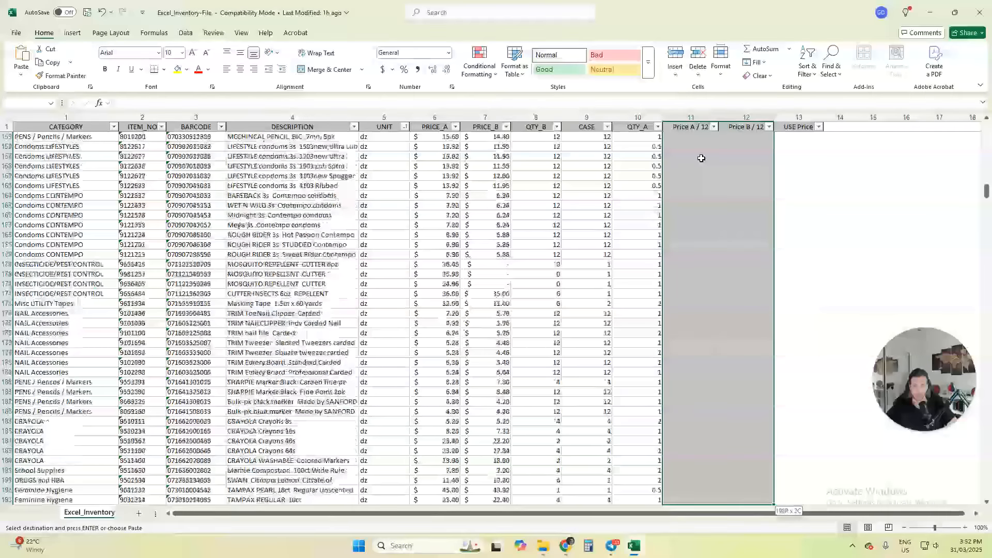
{"action": "key", "text": "shift+Down"}
{"action": "key", "text": "shift+Down"}
{"action": "key", "text": "shift+Down"}
{"action": "key", "text": "shift+Down"}
{"action": "key", "text": "shift+Down"}
{"action": "key", "text": "shift+Down"}
{"action": "key", "text": "shift+Down"}
{"action": "key", "text": "shift+Down"}
{"action": "key", "text": "shift+Down"}
{"action": "key", "text": "shift+Down"}
{"action": "key", "text": "shift+Down"}
{"action": "key", "text": "shift+Down"}
{"action": "key", "text": "shift+Down"}
{"action": "key", "text": "shift+Down"}
{"action": "key", "text": "shift+Down"}
{"action": "key", "text": "shift+Down"}
{"action": "key", "text": "shift+Down"}
{"action": "key", "text": "shift+Down"}
{"action": "key", "text": "shift+Down"}
{"action": "key", "text": "shift+Down"}
{"action": "key", "text": "shift+Down"}
{"action": "key", "text": "shift+Down"}
{"action": "key", "text": "shift+Down"}
{"action": "key", "text": "shift+Down"}
{"action": "key", "text": "shift+Down"}
{"action": "key", "text": "shift+Down"}
{"action": "key", "text": "shift+Down"}
{"action": "key", "text": "shift+Down"}
{"action": "key", "text": "shift+Down"}
{"action": "key", "text": "shift+Down"}
{"action": "key", "text": "shift+Down"}
{"action": "key", "text": "shift+Down"}
{"action": "key", "text": "shift+Down"}
{"action": "key", "text": "shift+Down"}
{"action": "key", "text": "shift+Down"}
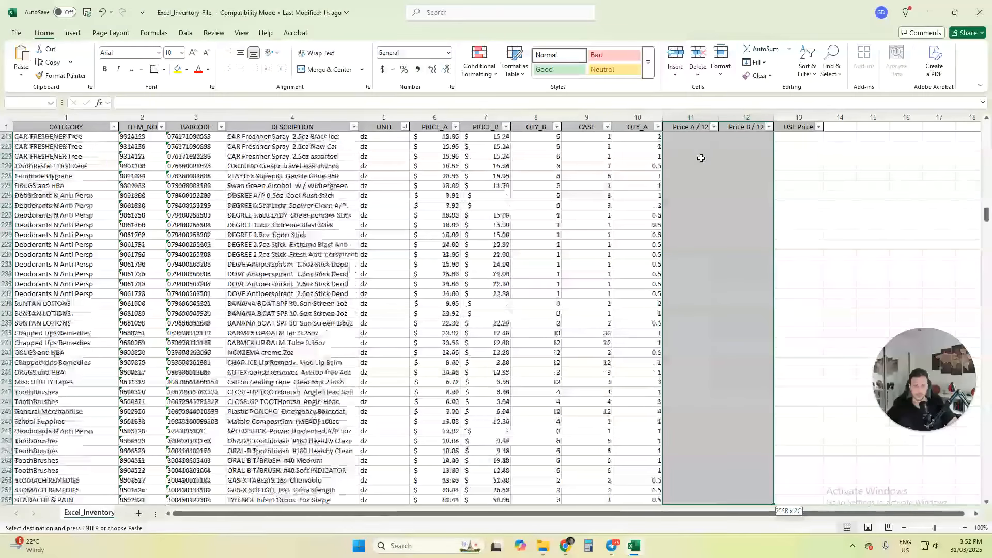
{"action": "key", "text": "shift+Down"}
{"action": "key", "text": "shift+Down"}
{"action": "key", "text": "shift+Down"}
{"action": "key", "text": "shift+Down"}
{"action": "key", "text": "shift+Down"}
{"action": "key", "text": "shift+Down"}
{"action": "key", "text": "shift+Down"}
{"action": "key", "text": "shift+Down"}
{"action": "key", "text": "shift+Down"}
{"action": "key", "text": "shift+Down"}
{"action": "key", "text": "shift+Down"}
{"action": "key", "text": "shift+Down"}
{"action": "key", "text": "shift+Down"}
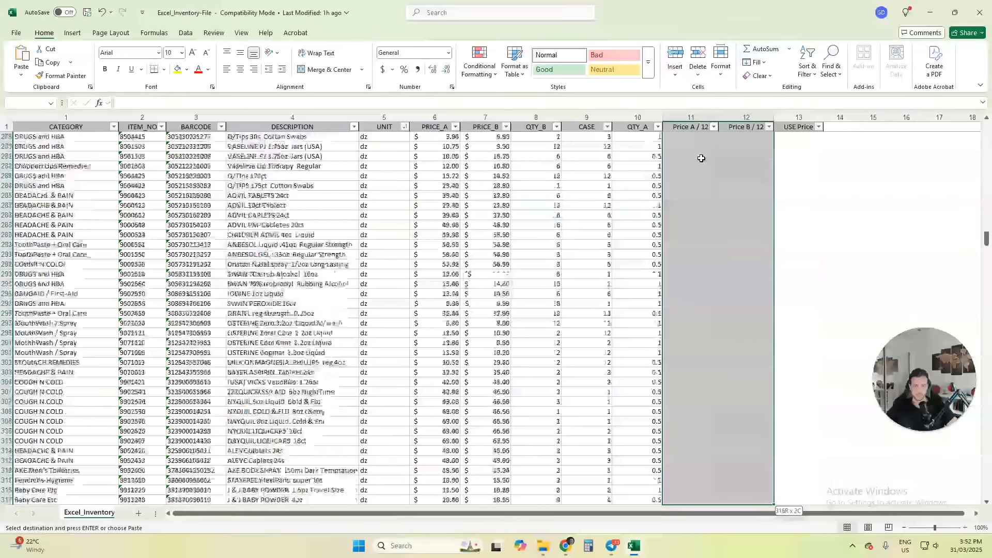
Step: Paste the copied division formulas into the Price A / 12 and Price B / 12 columns from row 3 through row 486, the last dz row
{"action": "key", "text": "shift+Down"}
{"action": "key", "text": "shift+Down"}
{"action": "key", "text": "shift+Down"}
{"action": "key", "text": "shift+Down"}
{"action": "key", "text": "shift+Down"}
{"action": "key", "text": "shift+Down"}
{"action": "key", "text": "shift+Down"}
{"action": "key", "text": "shift+Down"}
{"action": "key", "text": "shift+Down"}
{"action": "key", "text": "shift+Down"}
{"action": "key", "text": "shift+Down"}
{"action": "key", "text": "shift+Down"}
{"action": "key", "text": "shift+Down"}
{"action": "key", "text": "shift+Down"}
{"action": "key", "text": "shift+Down"}
{"action": "key", "text": "shift+Down"}
{"action": "key", "text": "shift+Down"}
{"action": "key", "text": "shift+Down"}
{"action": "key", "text": "shift+Down"}
{"action": "key", "text": "shift+Down"}
{"action": "key", "text": "shift+Down"}
{"action": "key", "text": "shift+Down"}
{"action": "key", "text": "shift+Down"}
{"action": "key", "text": "shift+Down"}
{"action": "key", "text": "shift+Down"}
{"action": "key", "text": "shift+Down"}
{"action": "key", "text": "shift+Down"}
{"action": "key", "text": "shift+Down"}
{"action": "key", "text": "shift+Down"}
{"action": "key", "text": "shift+Down"}
{"action": "key", "text": "shift+Down"}
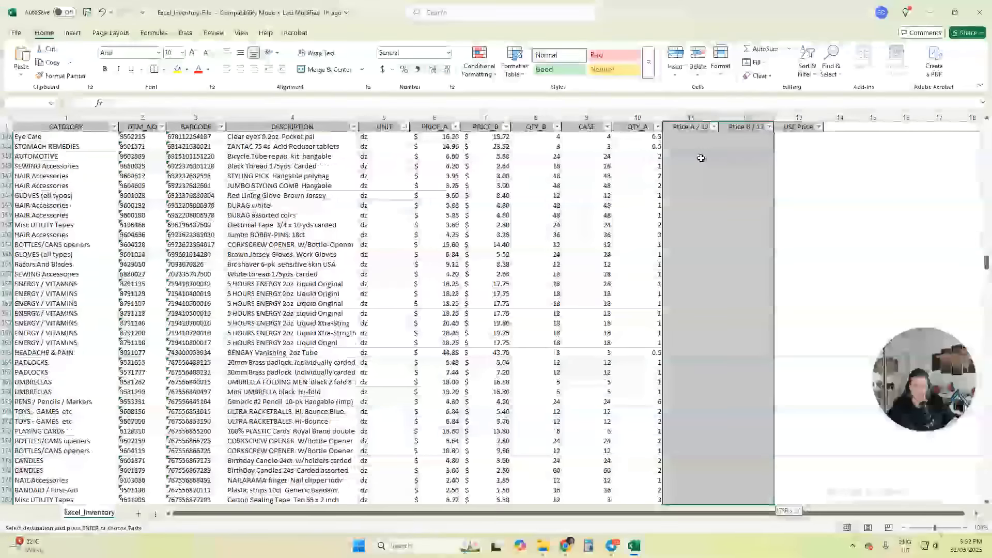
{"action": "key", "text": "shift+Down"}
{"action": "key", "text": "shift+Down"}
{"action": "key", "text": "shift+Down"}
{"action": "key", "text": "shift+Down"}
{"action": "key", "text": "shift+Down"}
{"action": "key", "text": "shift+Down"}
{"action": "key", "text": "shift+Down"}
{"action": "key", "text": "shift+Down"}
{"action": "key", "text": "shift+Down"}
{"action": "key", "text": "shift+Down"}
{"action": "key", "text": "shift+Down"}
{"action": "key", "text": "shift+Down"}
{"action": "key", "text": "shift+Down"}
{"action": "key", "text": "shift+Down"}
{"action": "key", "text": "shift+Down"}
{"action": "key", "text": "shift+Down"}
{"action": "key", "text": "shift+Down"}
{"action": "key", "text": "shift+Down"}
{"action": "key", "text": "shift+Down"}
{"action": "key", "text": "shift+Down"}
{"action": "key", "text": "shift+Down"}
{"action": "key", "text": "shift+Down"}
{"action": "key", "text": "shift+Down"}
{"action": "key", "text": "shift+Down"}
{"action": "key", "text": "shift+Down"}
{"action": "key", "text": "shift+Down"}
{"action": "key", "text": "shift+Down"}
{"action": "key", "text": "shift+Down"}
{"action": "key", "text": "shift+Down"}
{"action": "key", "text": "shift+Down"}
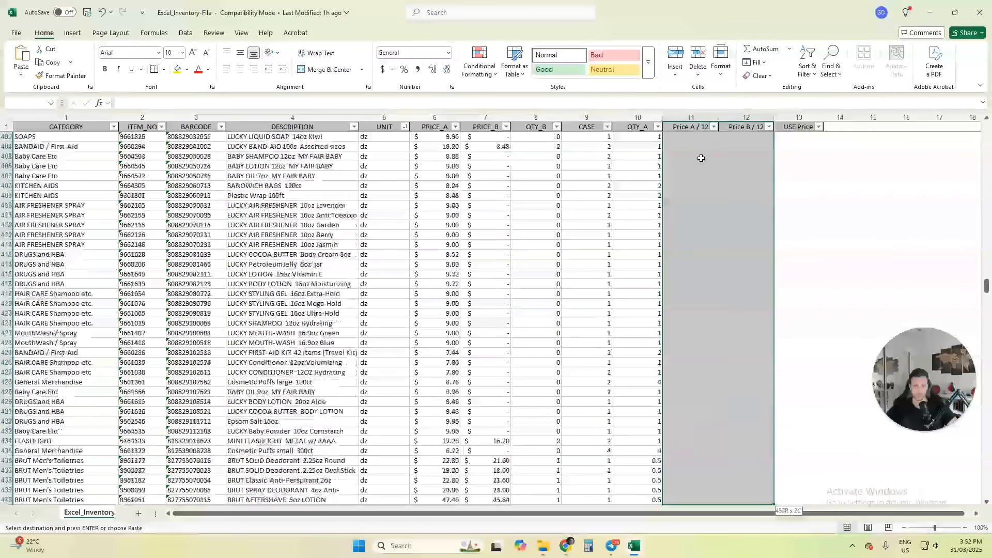
{"action": "key", "text": "shift+Down"}
{"action": "key", "text": "shift+Down"}
{"action": "key", "text": "shift+Down"}
{"action": "key", "text": "shift+Down"}
{"action": "key", "text": "shift+Down"}
{"action": "key", "text": "shift+Down"}
{"action": "key", "text": "shift+Down"}
{"action": "key", "text": "shift+Down"}
{"action": "key", "text": "shift+Down"}
{"action": "key", "text": "shift+Down"}
{"action": "key", "text": "shift+Down"}
{"action": "key", "text": "shift+Down"}
{"action": "key", "text": "shift+Down"}
{"action": "key", "text": "shift+Down"}
{"action": "key", "text": "shift+Down"}
{"action": "key", "text": "shift+Down"}
{"action": "key", "text": "shift+Down"}
{"action": "key", "text": "shift+Down"}
{"action": "key", "text": "shift+Down"}
{"action": "key", "text": "shift+Down"}
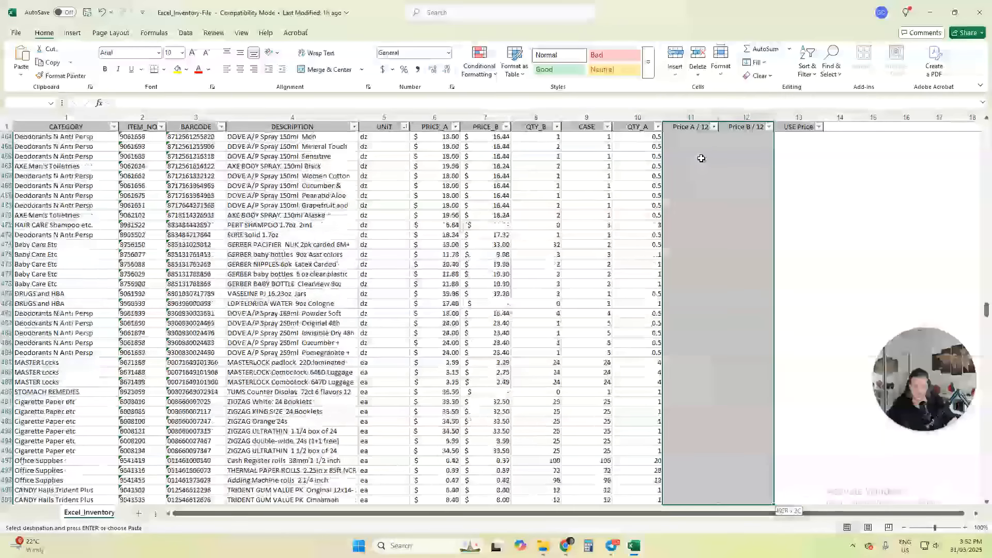
{"action": "key", "text": "shift+Down"}
{"action": "key", "text": "shift+Down"}
{"action": "key", "text": "shift+Down"}
{"action": "key", "text": "shift+Down"}
{"action": "key", "text": "shift+Down"}
{"action": "key", "text": "shift+Down"}
{"action": "key", "text": "shift+Down"}
{"action": "key", "text": "shift+Down"}
{"action": "key", "text": "shift+Down"}
{"action": "key", "text": "shift+Down"}
{"action": "key", "text": "shift+Down"}
{"action": "key", "text": "shift+Down"}
{"action": "key", "text": "shift+Down"}
{"action": "key", "text": "shift+Down"}
{"action": "key", "text": "shift+Down"}
{"action": "key", "text": "shift+Down"}
{"action": "key", "text": "shift+Down"}
{"action": "key", "text": "shift+Down"}
{"action": "key", "text": "shift+Down"}
{"action": "key", "text": "shift+Down"}
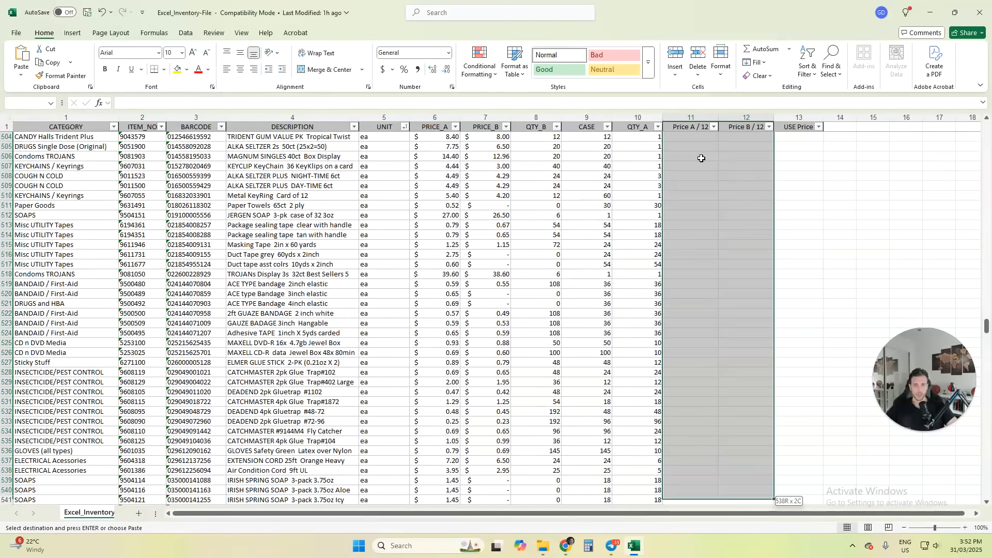
{"action": "key", "text": "shift+Up"}
{"action": "key", "text": "shift+Up"}
{"action": "key", "text": "shift+Up"}
{"action": "key", "text": "shift+Up"}
{"action": "key", "text": "shift+Up"}
{"action": "key", "text": "shift+Up"}
{"action": "key", "text": "shift+Up"}
{"action": "key", "text": "shift+Up"}
{"action": "key", "text": "shift+Up"}
{"action": "key", "text": "shift+Up"}
{"action": "key", "text": "shift+Up"}
{"action": "key", "text": "shift+Up"}
{"action": "key", "text": "shift+Up"}
{"action": "key", "text": "shift+Up"}
{"action": "key", "text": "shift+Up"}
{"action": "key", "text": "shift+Up"}
{"action": "key", "text": "shift+Up"}
{"action": "key", "text": "shift+Up"}
{"action": "key", "text": "shift+Up"}
{"action": "key", "text": "shift+Up"}
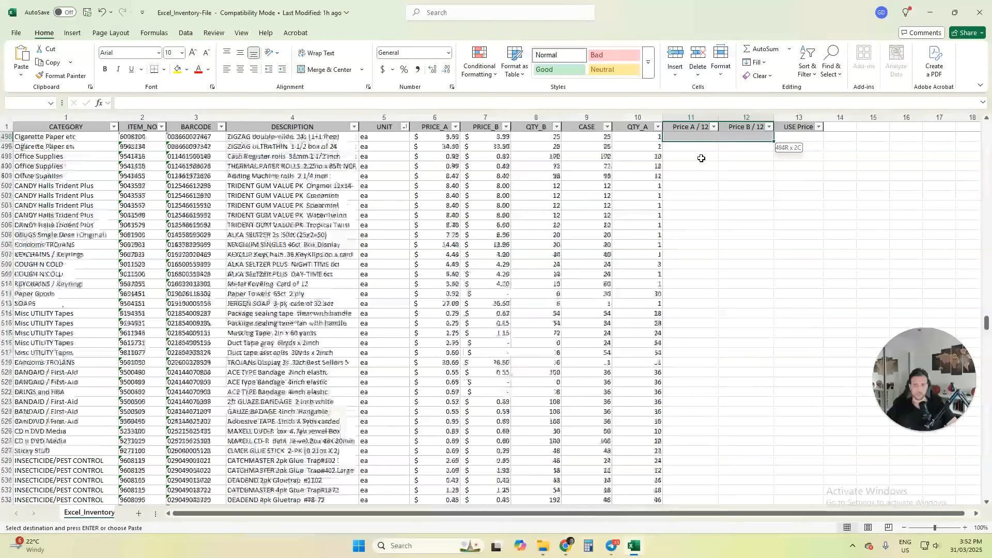
{"action": "key", "text": "shift+Up"}
{"action": "key", "text": "shift+Up"}
{"action": "key", "text": "shift+Up"}
{"action": "key", "text": "shift+Up"}
{"action": "key", "text": "shift+Up"}
{"action": "key", "text": "shift+Up"}
{"action": "key", "text": "shift+Up"}
{"action": "key", "text": "shift+Up"}
{"action": "key", "text": "shift+Up"}
{"action": "key", "text": "shift+Up"}
{"action": "key", "text": "shift+Up"}
{"action": "key", "text": "shift+Up"}
{"action": "key", "text": "shift+Up"}
{"action": "key", "text": "shift+Up"}
{"action": "key", "text": "shift+Up"}
{"action": "key", "text": "shift+Up"}
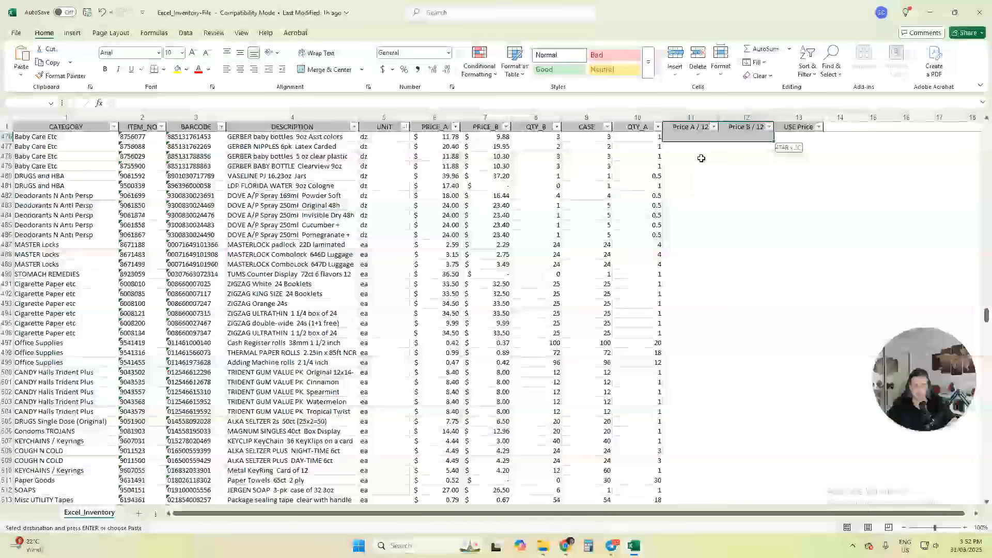
{"action": "key", "text": "shift+Down"}
{"action": "key", "text": "shift+Down"}
{"action": "key", "text": "shift+Down"}
{"action": "key", "text": "shift+Down"}
{"action": "key", "text": "shift+Down"}
{"action": "key", "text": "shift+Down"}
{"action": "key", "text": "shift+Down"}
{"action": "key", "text": "shift+Down"}
{"action": "key", "text": "shift+Down"}
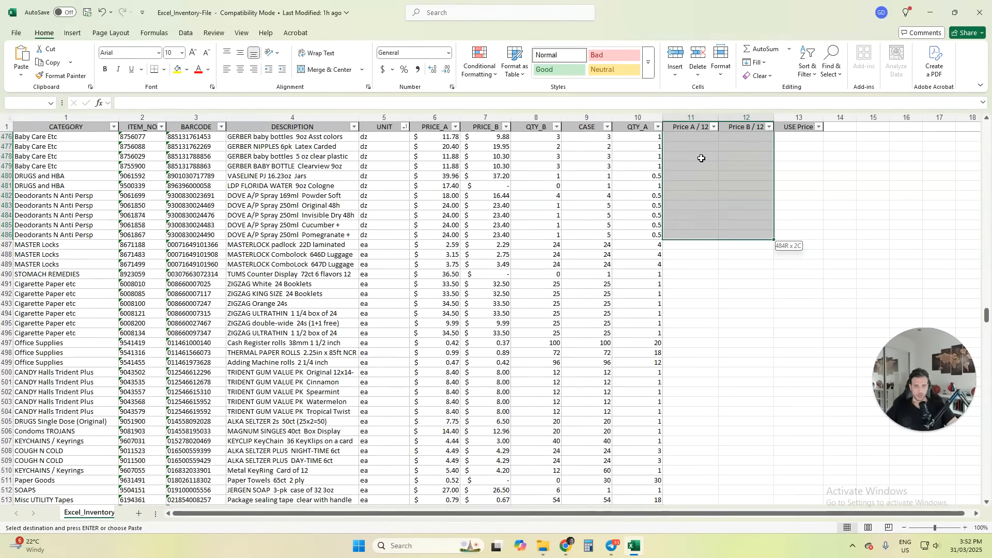
{"action": "key", "text": "ctrl+v"}
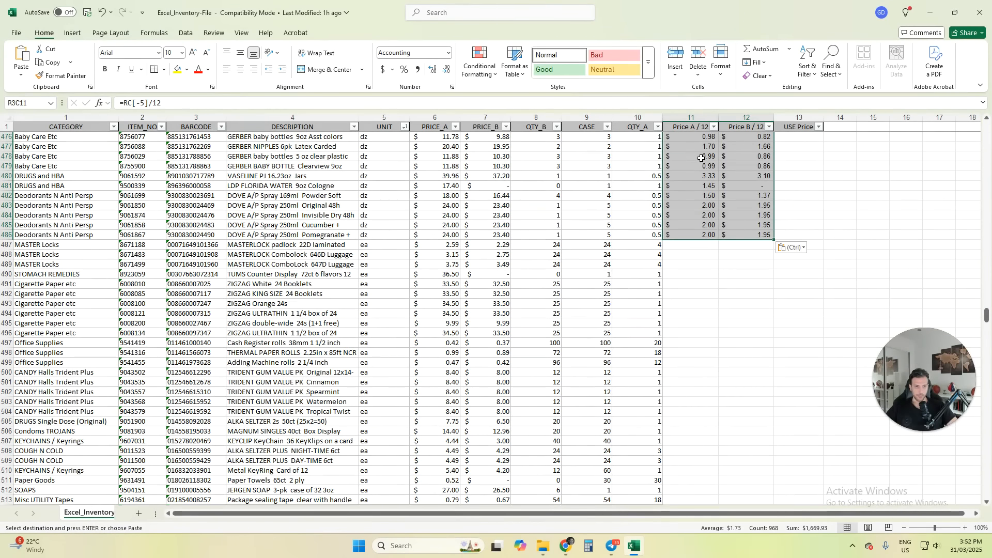
Step: Enter the formula =RC[-5] in row 487, the first ea row, of the Price A / 12 column to reference PRICE_A directly
{"action": "key", "text": "Down"}
{"action": "key", "text": "Down"}
{"action": "scroll", "coordinate": [702, 286], "scroll_direction": "down", "scroll_amount": 4}
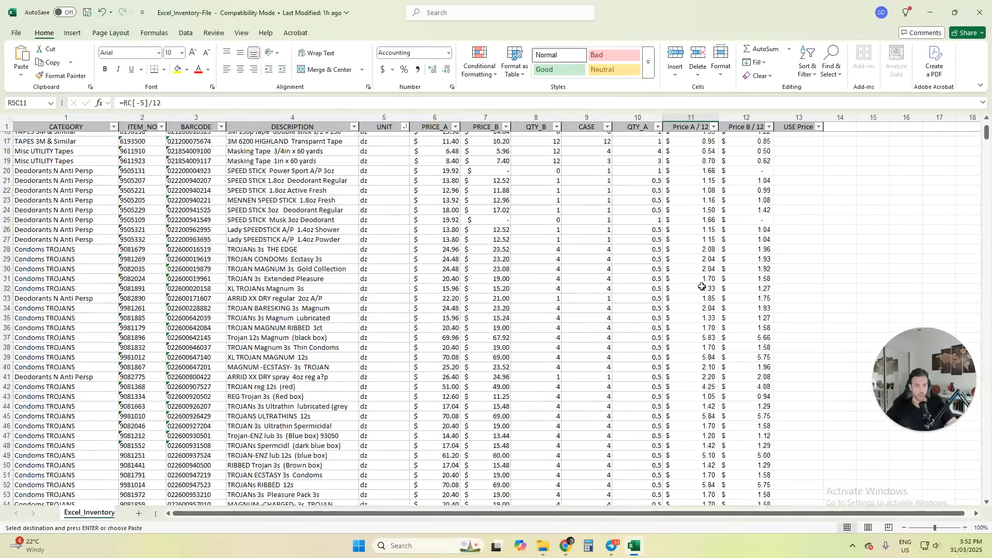
{"action": "scroll", "coordinate": [702, 287], "scroll_direction": "down", "scroll_amount": 20}
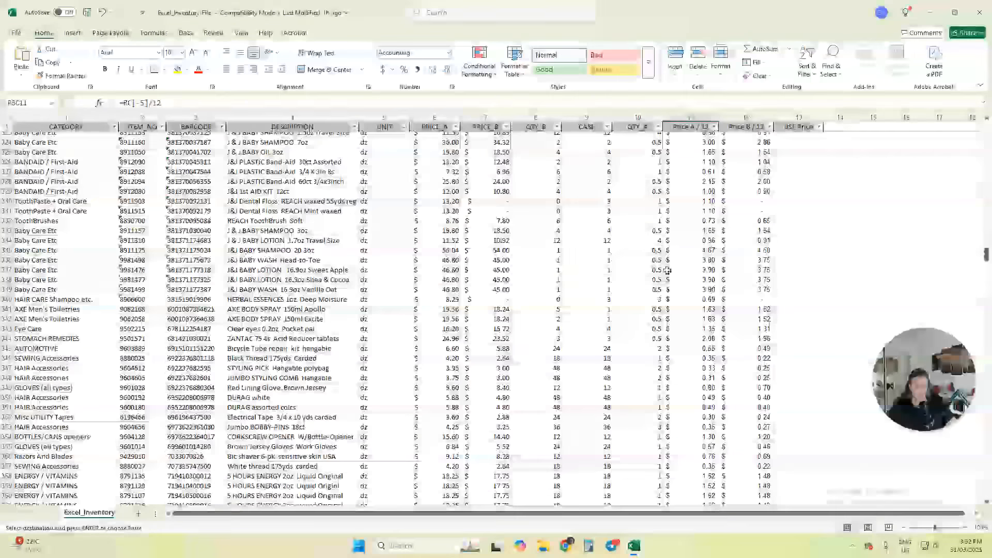
{"action": "scroll", "coordinate": [668, 271], "scroll_direction": "down", "scroll_amount": 20}
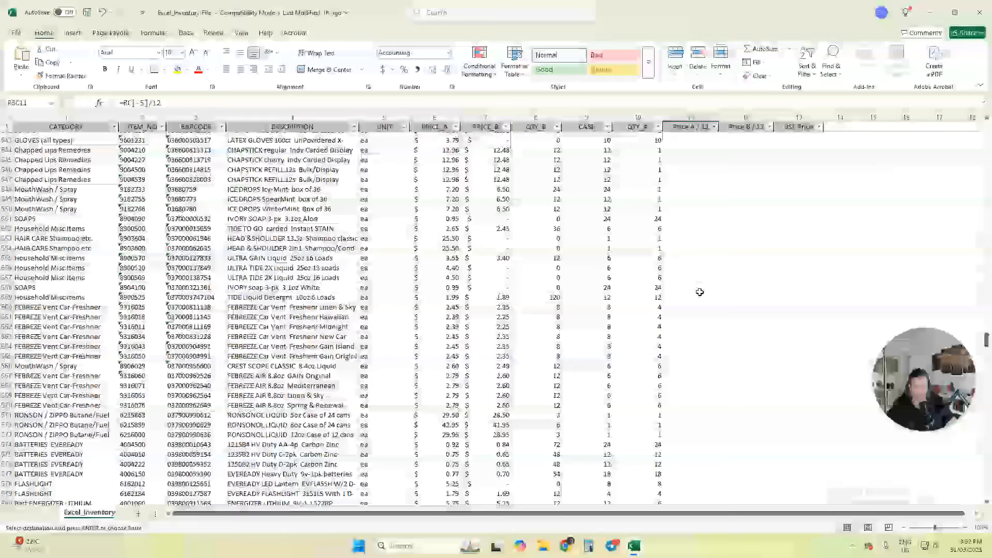
{"action": "scroll", "coordinate": [699, 292], "scroll_direction": "up", "scroll_amount": 20}
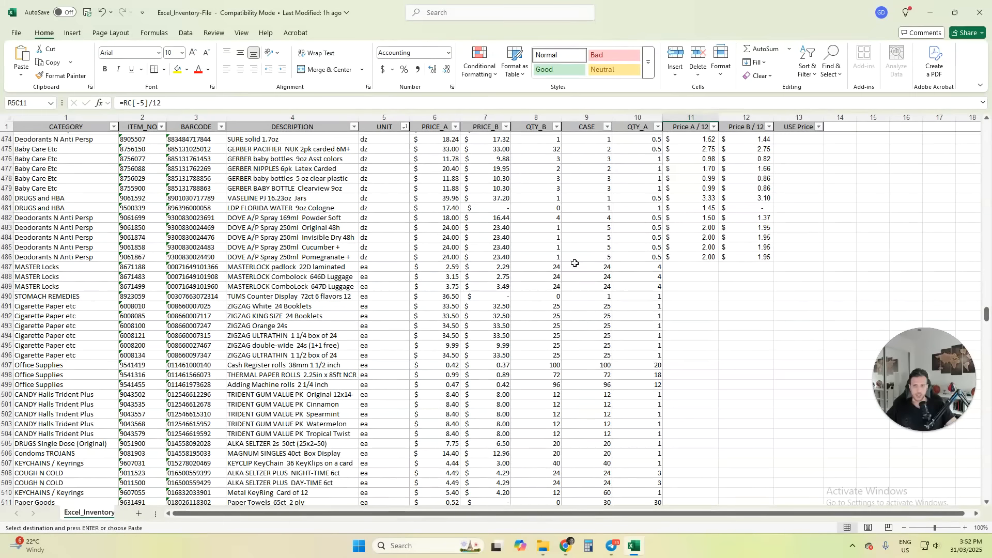
{"action": "left_click", "coordinate": [704, 267]}
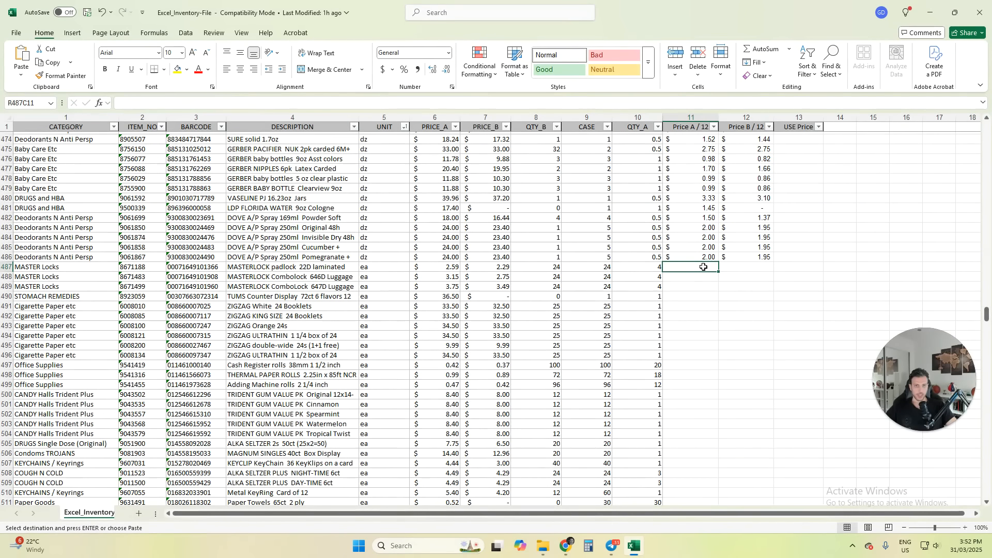
{"action": "type", "text": "="}
{"action": "key", "text": "Left"}
{"action": "key", "text": "Left"}
{"action": "key", "text": "Left"}
{"action": "key", "text": "Left"}
{"action": "key", "text": "Left"}
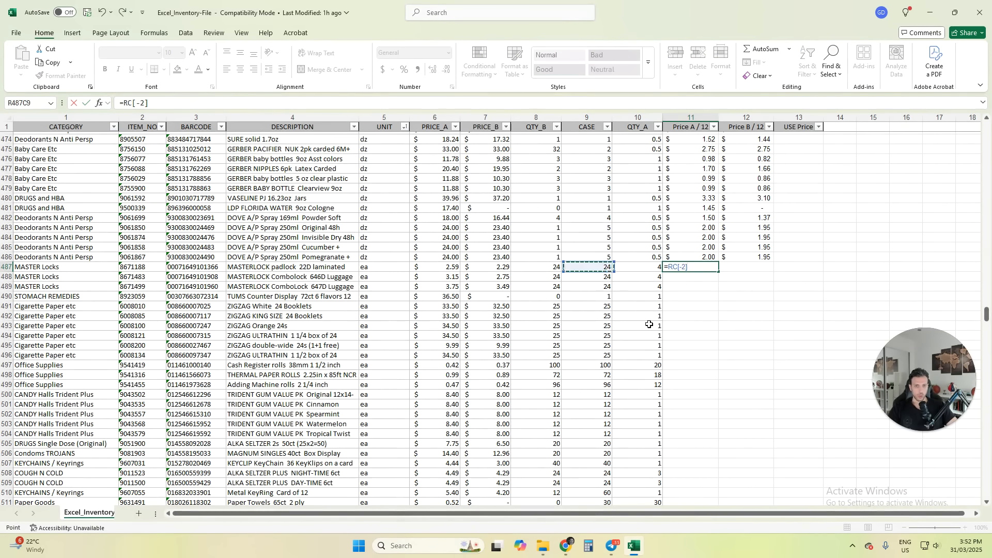
{"action": "key", "text": "Tab"}
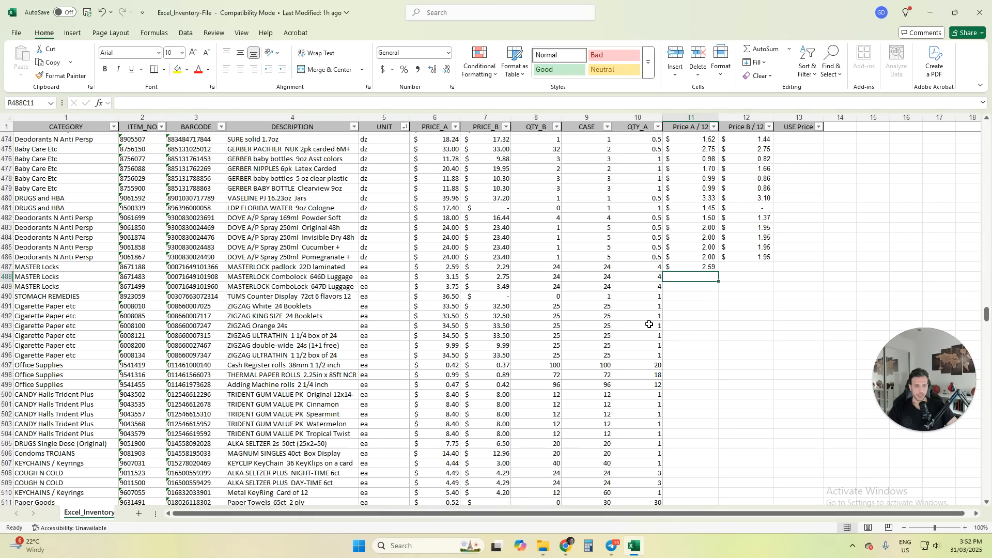
Step: Enter the formula =RC[-5] in row 487 of the Price B / 12 column to reference PRICE_B directly
{"action": "type", "text": "="}
{"action": "key", "text": "Left"}
{"action": "key", "text": "Left"}
{"action": "key", "text": "Left"}
{"action": "key", "text": "Left"}
{"action": "key", "text": "Left"}
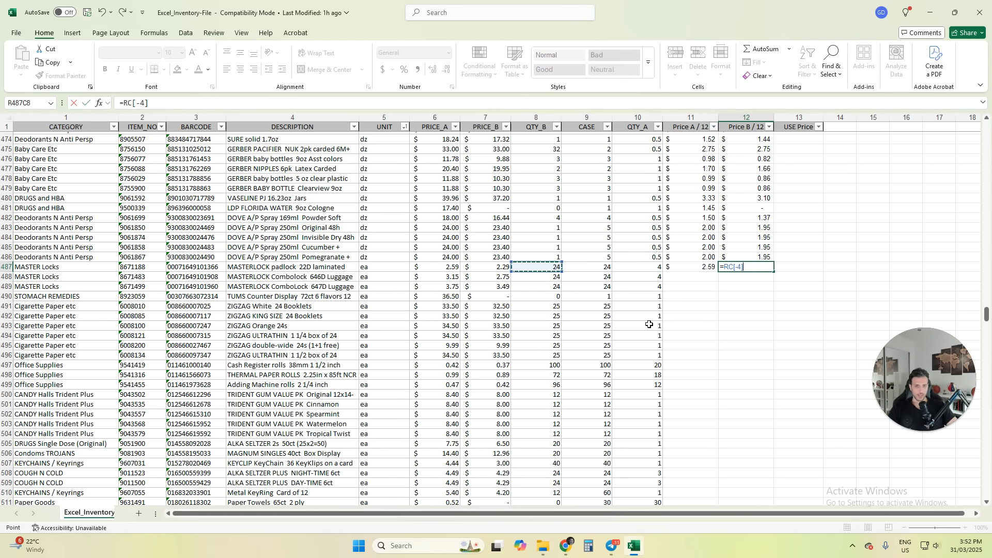
{"action": "key", "text": "Return"}
{"action": "key", "text": "Up"}
{"action": "key", "text": "Left"}
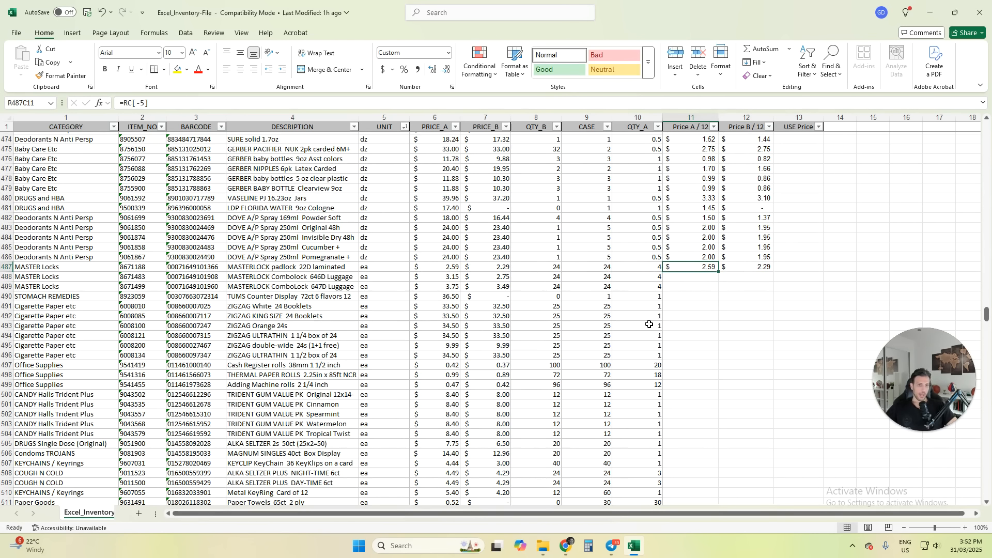
{"action": "key", "text": "shift+Right"}
{"action": "key", "text": "ctrl+c"}
{"action": "key", "text": "Down"}
{"action": "key", "text": "shift+Right"}
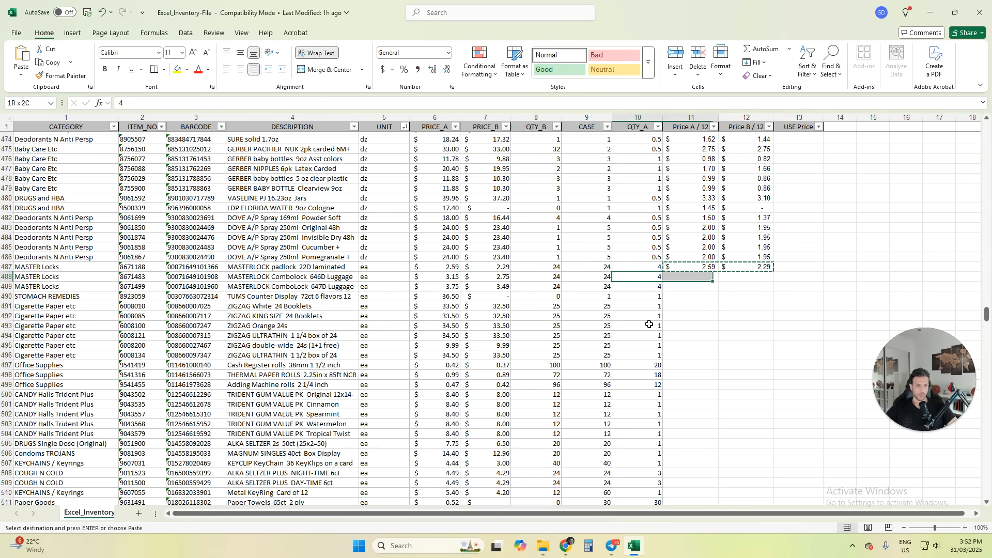
{"action": "type", "text": "Z"}
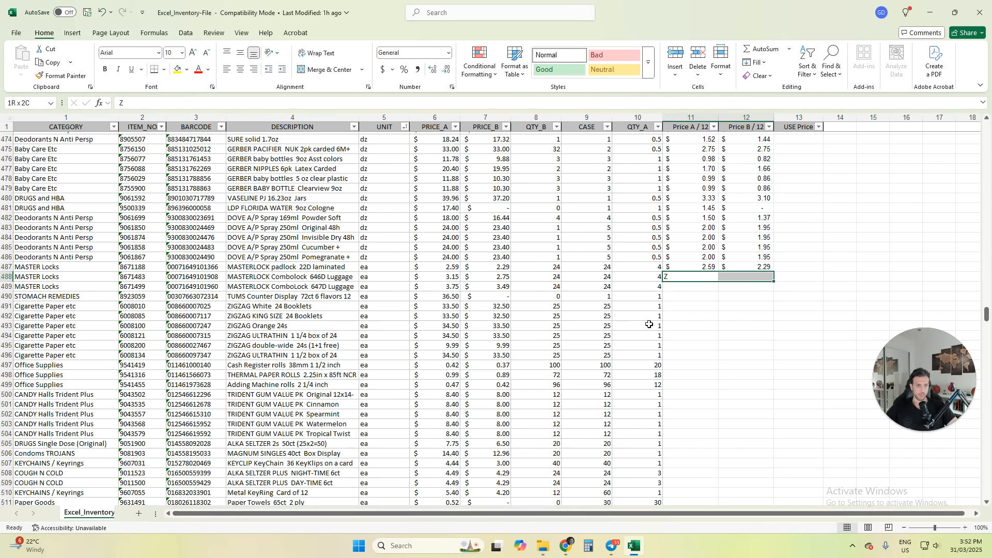
{"action": "key", "text": "shift+Left"}
{"action": "key", "text": "BackSpace"}
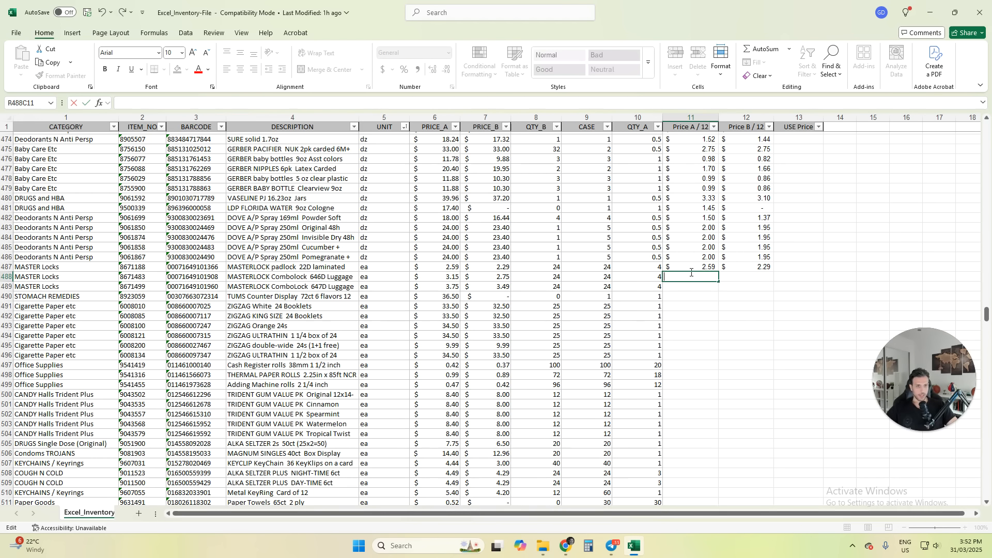
{"action": "key", "text": "Escape"}
Step: Copy the two row 487 reference formulas and paste them into Price A / 12 and Price B / 12 from row 488 through row 958
{"action": "left_click_drag", "start_coordinate": [692, 266], "coordinate": [753, 481]}
{"action": "key", "text": "ctrl+c"}
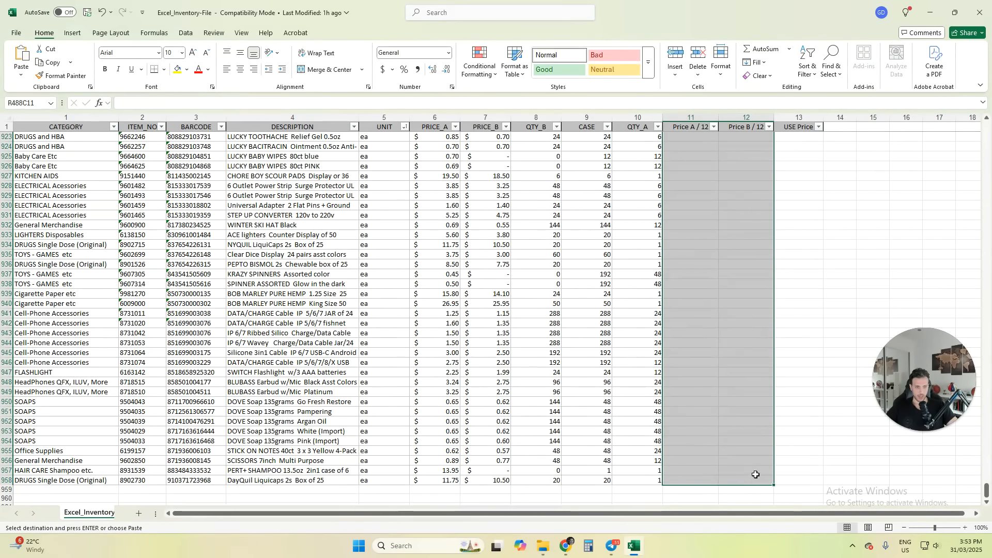
{"action": "key", "text": "ctrl+v"}
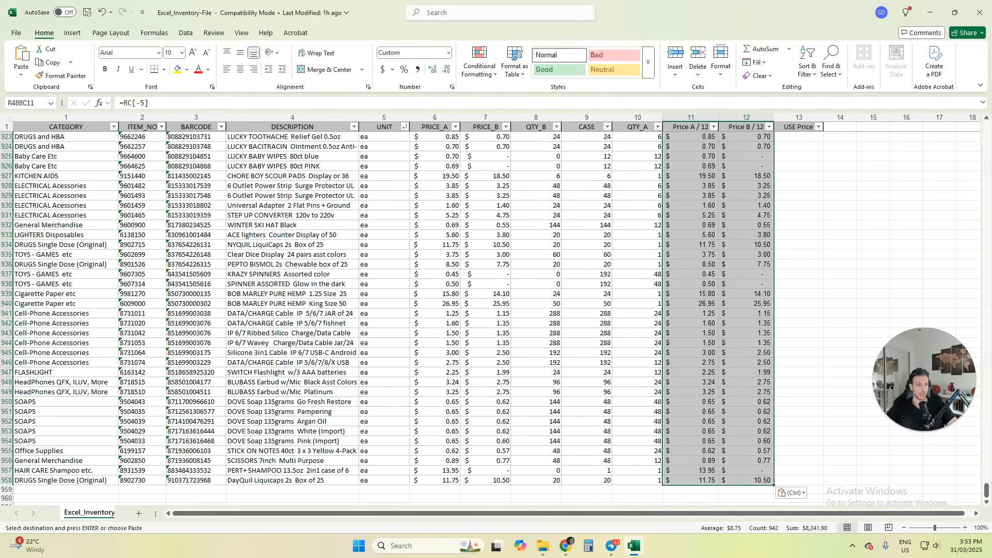
{"action": "left_click_drag", "start_coordinate": [934, 388], "coordinate": [941, 446]}
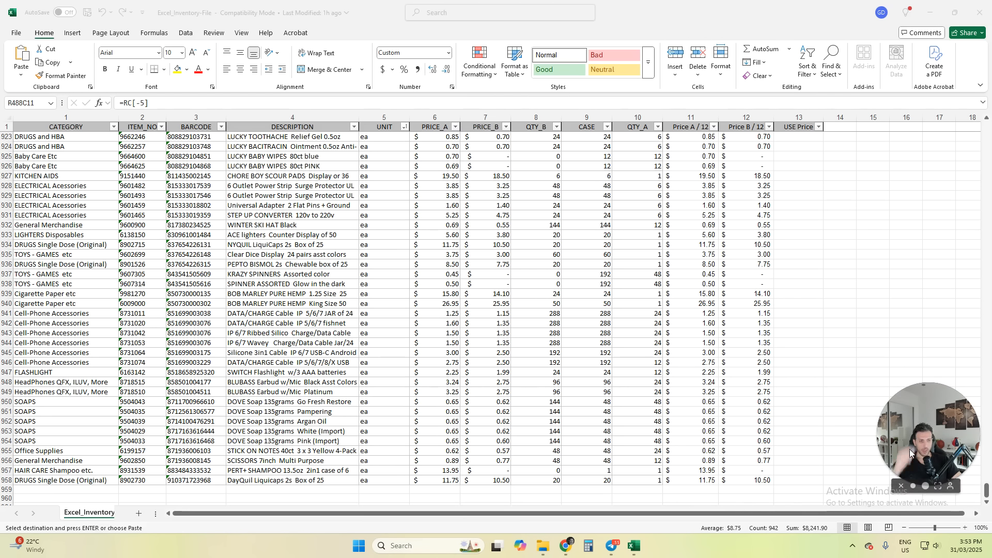
{"action": "left_click", "coordinate": [988, 493]}
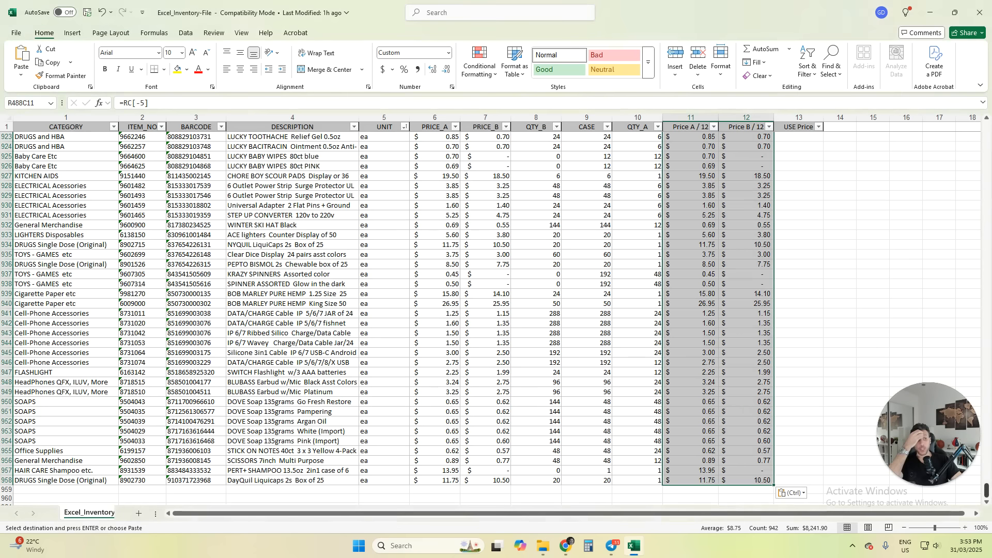
{"action": "left_click", "coordinate": [912, 374]}
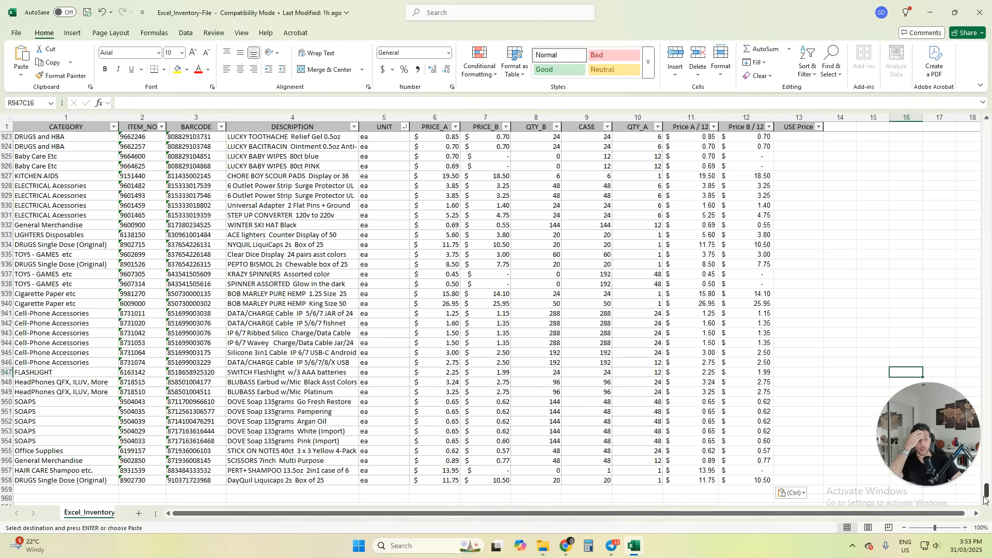
Step: Sort the inventory by the Price B / 12 column from largest to smallest
{"action": "left_click_drag", "start_coordinate": [985, 490], "coordinate": [946, 144]}
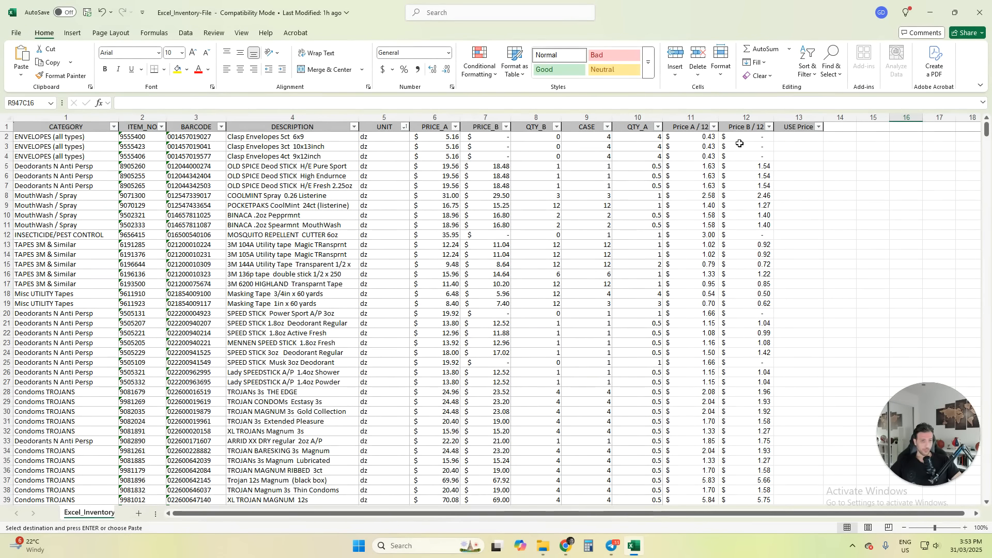
{"action": "left_click", "coordinate": [837, 165]}
{"action": "left_click", "coordinate": [785, 166]}
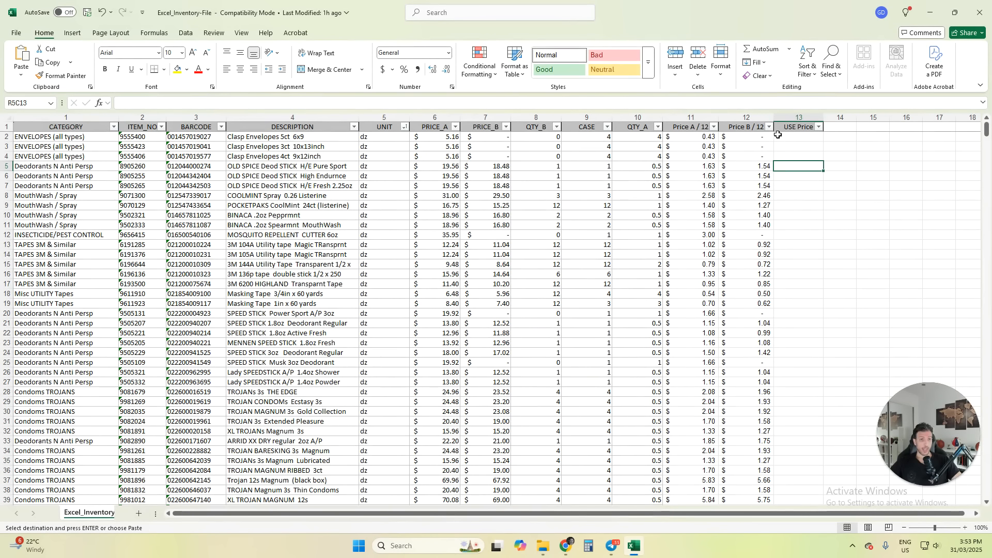
{"action": "left_click", "coordinate": [769, 127]}
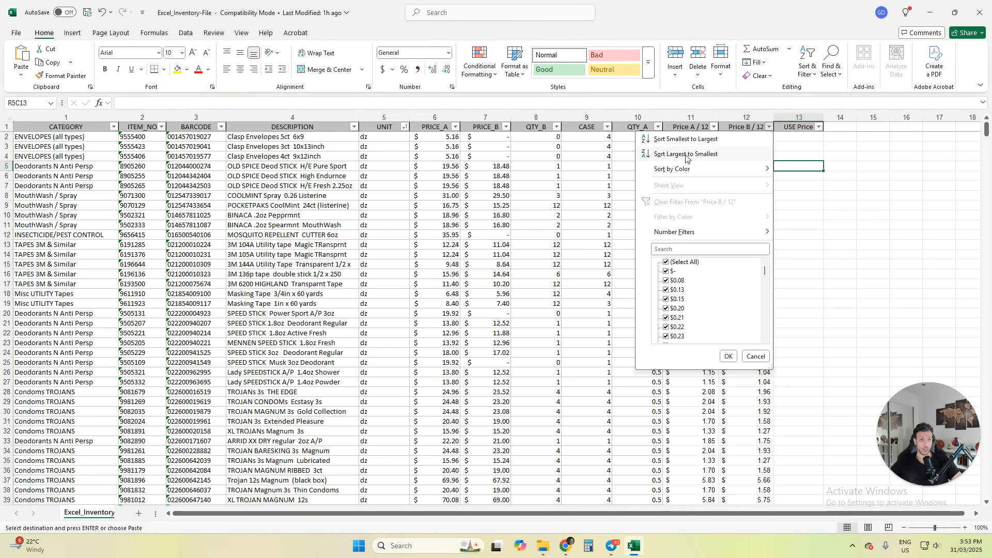
{"action": "left_click", "coordinate": [686, 154]}
{"action": "left_click", "coordinate": [828, 197]}
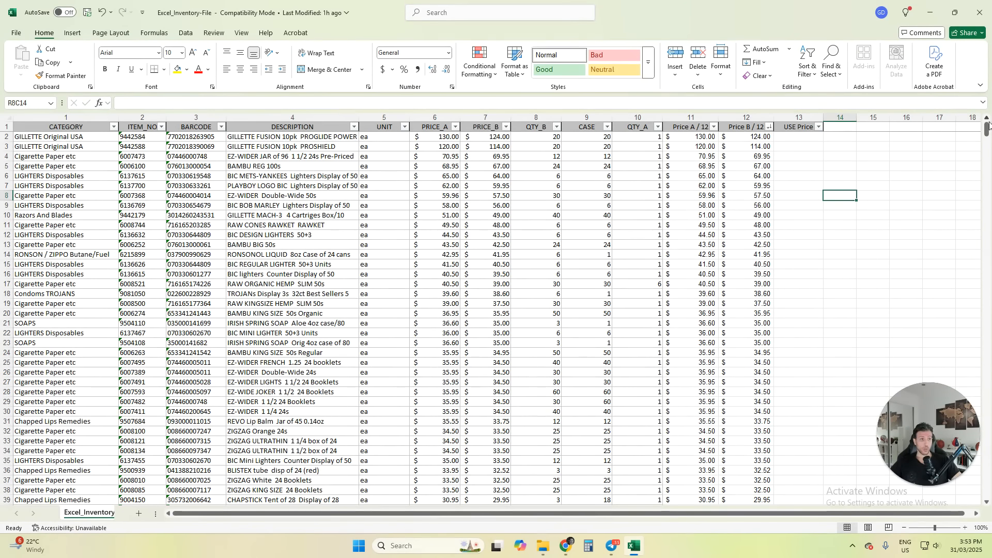
Step: Copy the Price B / 12 cells from row 2 through row 812, the last row with a nonzero price
{"action": "left_click_drag", "start_coordinate": [987, 129], "coordinate": [987, 403]}
{"action": "scroll", "coordinate": [784, 344], "scroll_direction": "down", "scroll_amount": 20}
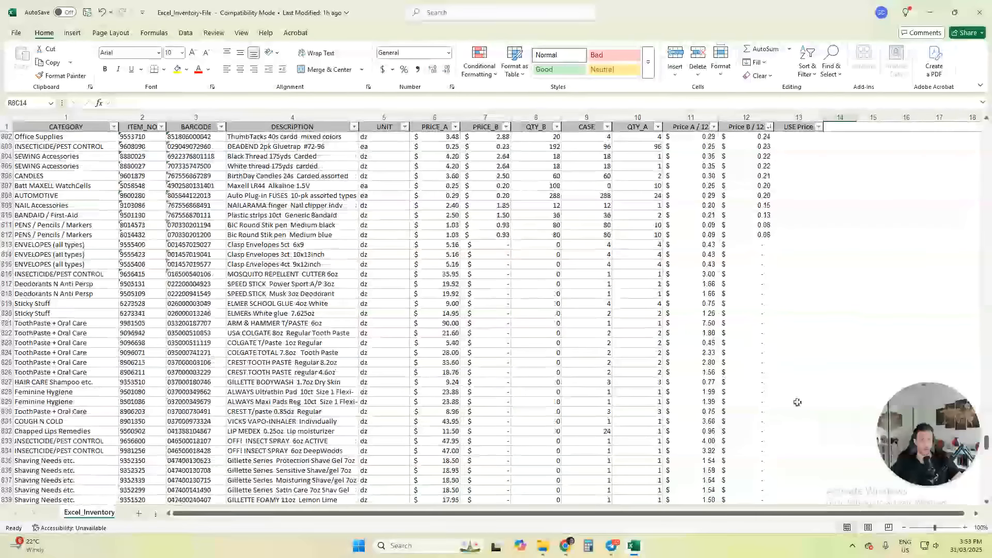
{"action": "scroll", "coordinate": [758, 357], "scroll_direction": "down", "scroll_amount": 20}
{"action": "scroll", "coordinate": [806, 336], "scroll_direction": "up", "scroll_amount": 20}
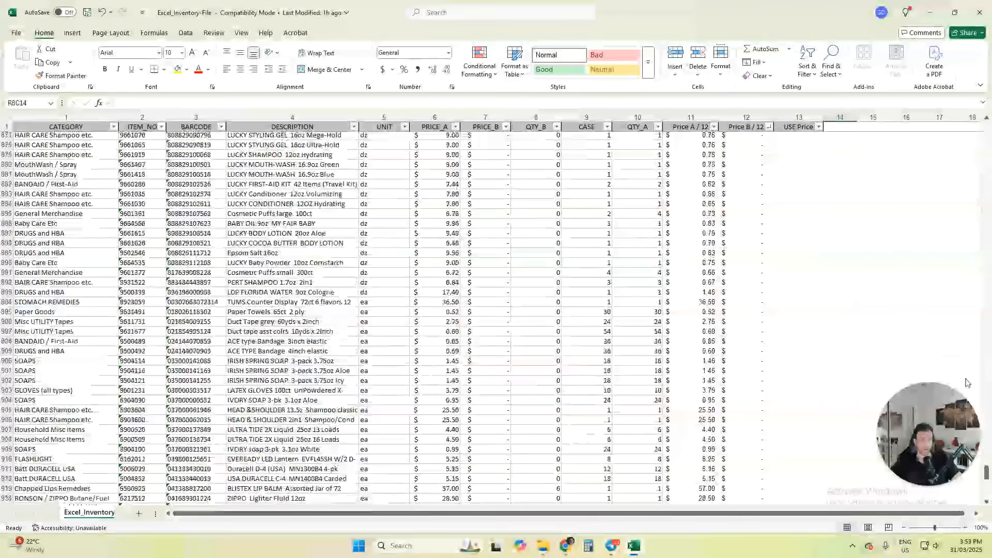
{"action": "left_click_drag", "start_coordinate": [987, 472], "coordinate": [987, 437]}
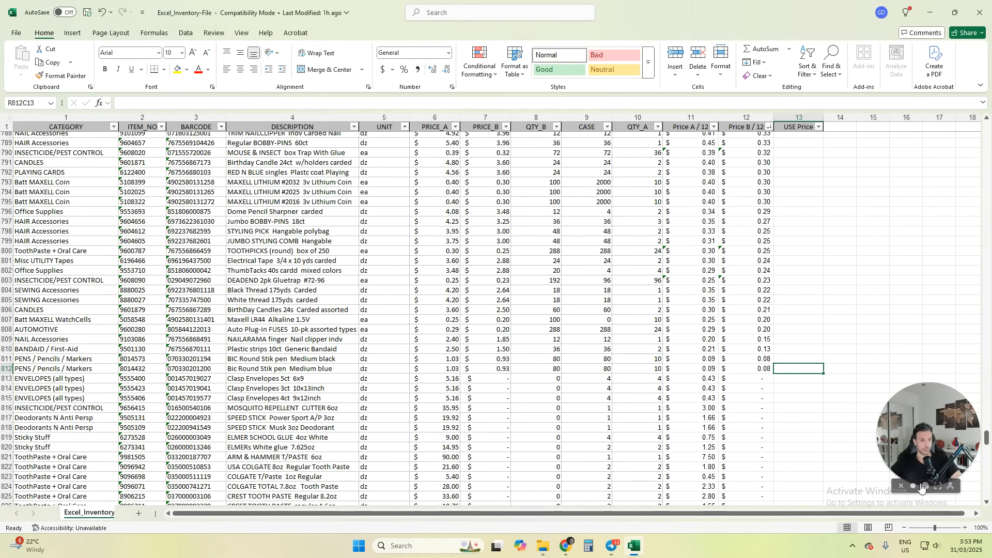
{"action": "left_click_drag", "start_coordinate": [987, 435], "coordinate": [986, 129]}
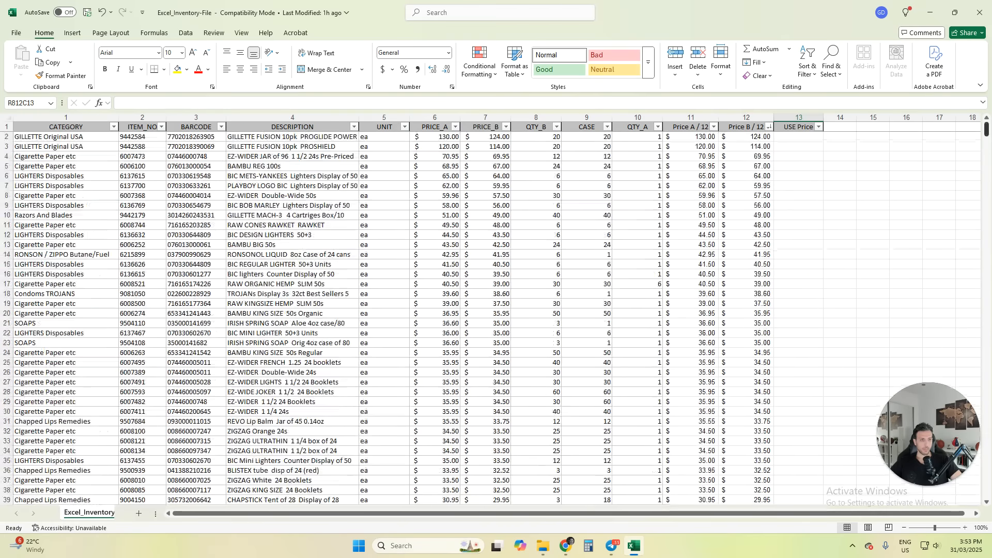
{"action": "left_click_drag", "start_coordinate": [754, 134], "coordinate": [746, 283]}
{"action": "scroll", "coordinate": [754, 181], "scroll_direction": "up", "scroll_amount": 12}
{"action": "left_click_drag", "start_coordinate": [754, 181], "coordinate": [758, 338]}
{"action": "key", "text": "ctrl+c"}
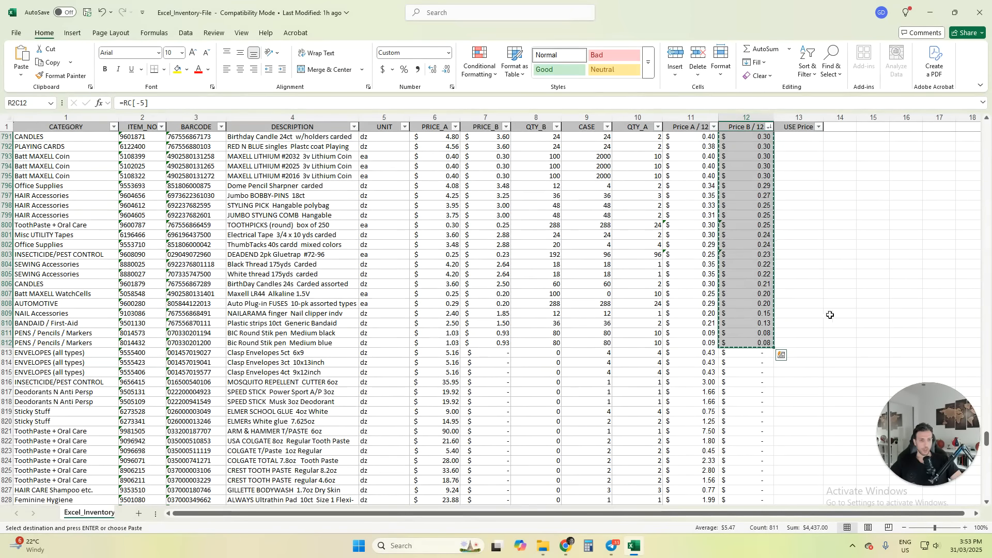
Step: Paste the copied Price B / 12 cells as values only into the USE Price column starting at row 2
{"action": "key", "text": "Right"}
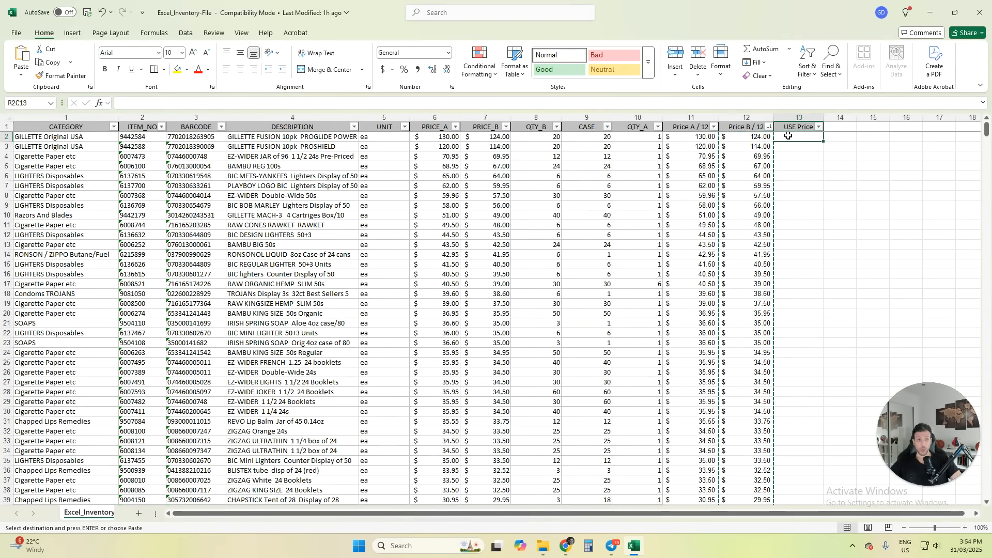
{"action": "right_click", "coordinate": [788, 135]}
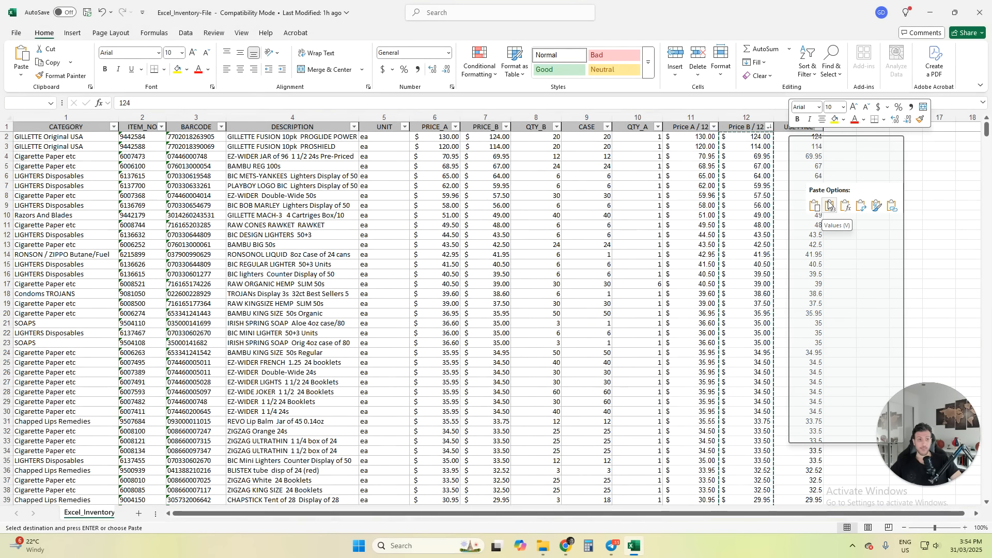
{"action": "left_click", "coordinate": [829, 206]}
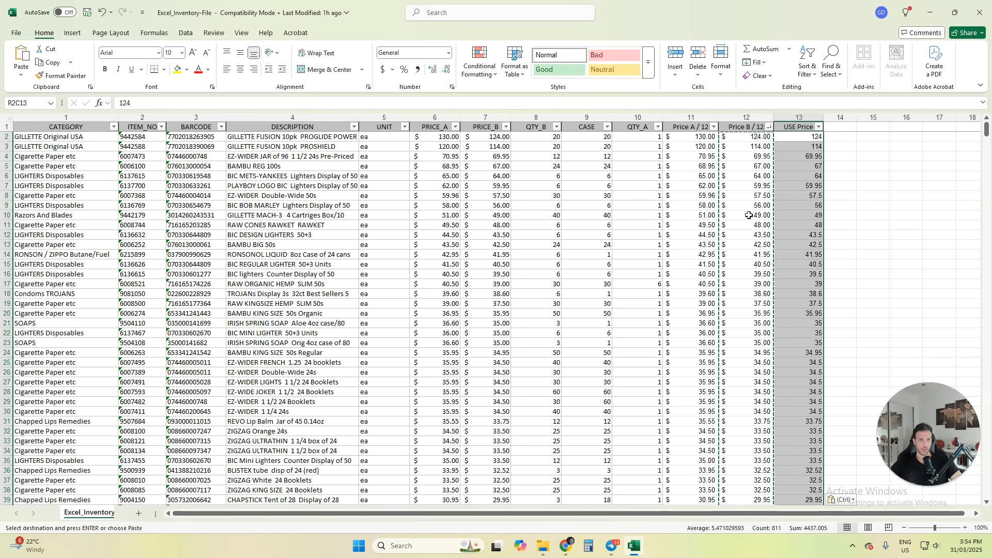
Step: Apply the dollar accounting number format to the whole USE Price column
{"action": "left_click", "coordinate": [795, 117]}
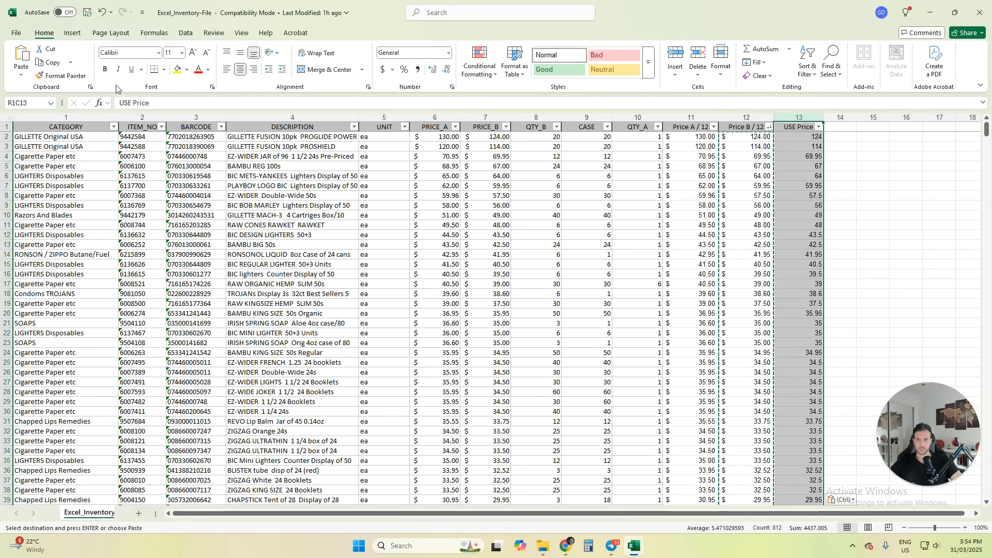
{"action": "left_click", "coordinate": [381, 69]}
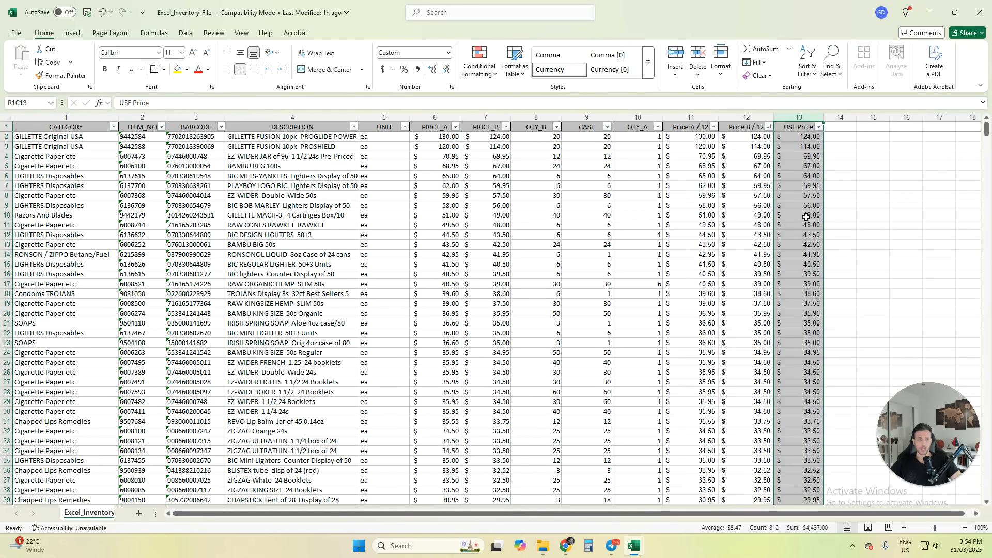
{"action": "left_click", "coordinate": [877, 204]}
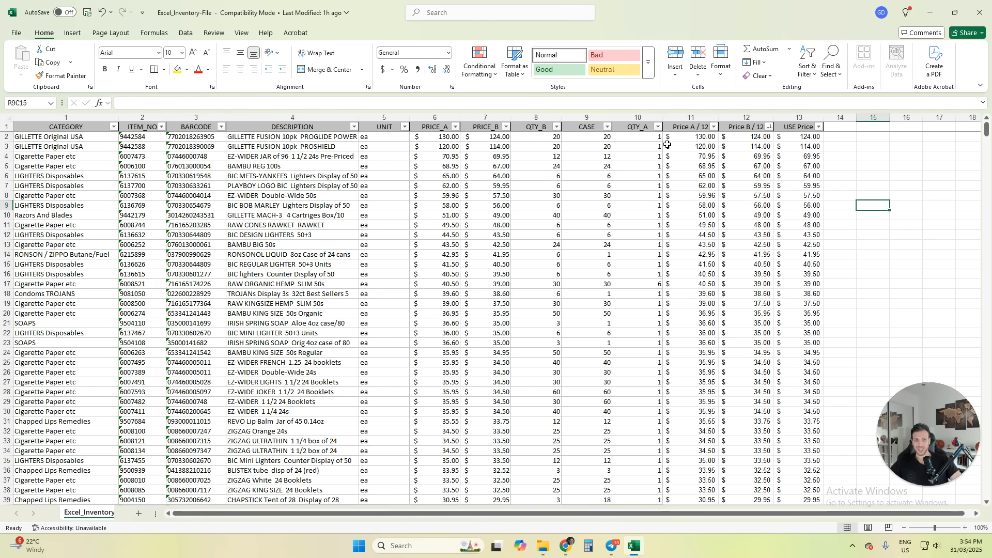
Step: Examine the first product's description, unit, quantity and price cells across row 2
{"action": "left_click", "coordinate": [309, 137]}
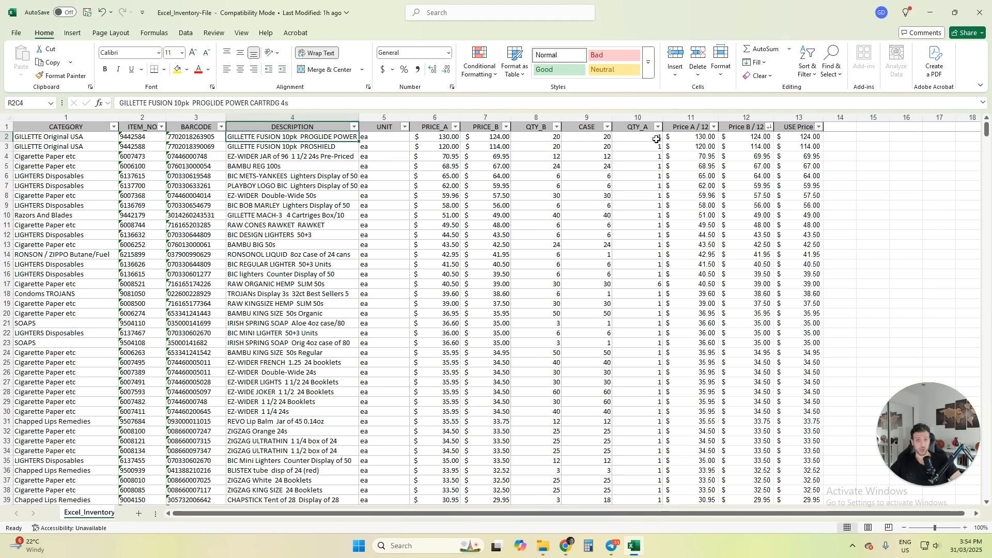
{"action": "left_click", "coordinate": [682, 136]}
{"action": "key", "text": "Left"}
{"action": "key", "text": "Left"}
{"action": "key", "text": "Left"}
{"action": "key", "text": "Left"}
{"action": "key", "text": "Left"}
{"action": "key", "text": "Left"}
{"action": "key", "text": "Left"}
{"action": "key", "text": "Left"}
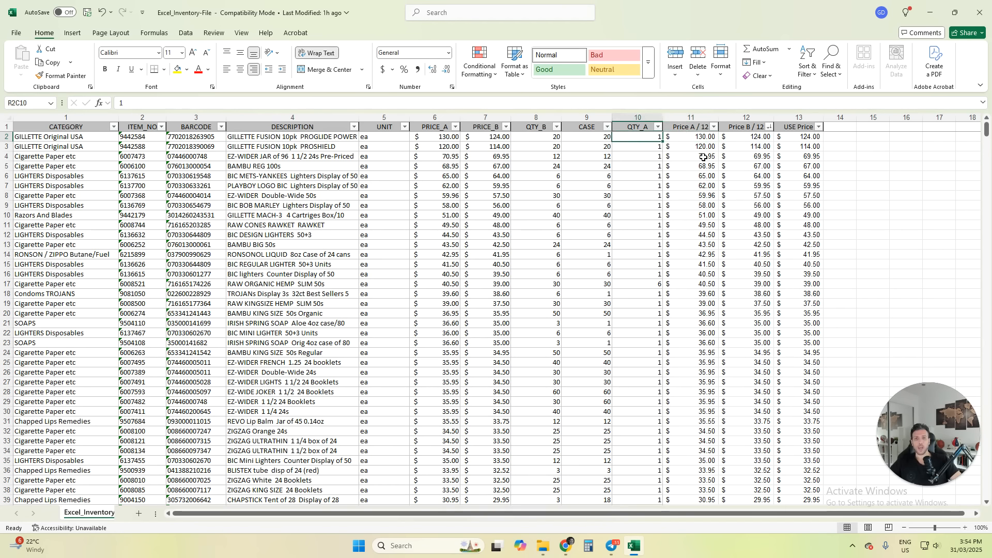
{"action": "key", "text": "Right"}
{"action": "key", "text": "Right"}
{"action": "key", "text": "Right"}
{"action": "key", "text": "Right"}
{"action": "key", "text": "Right"}
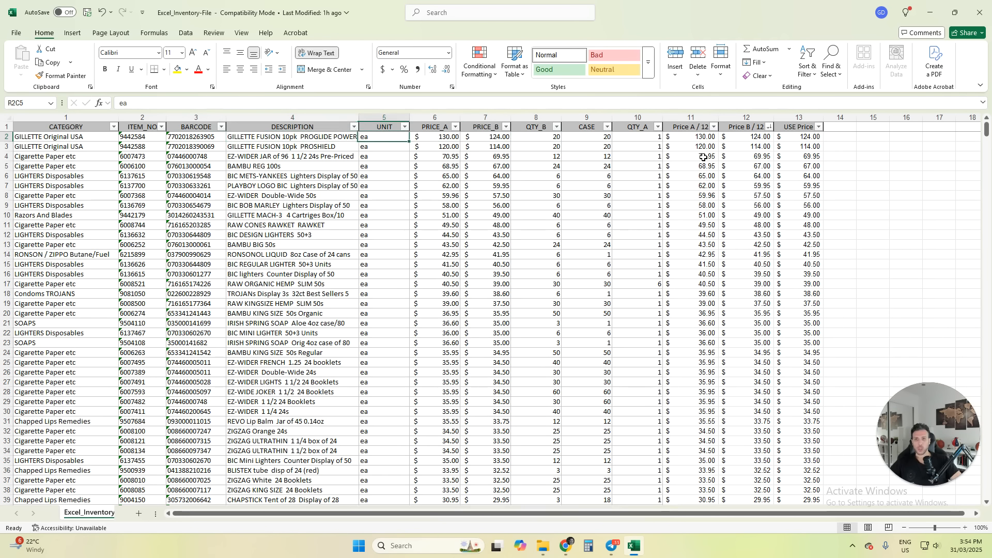
Step: Set the first product's Price A / 12 to 13 and its Price B / 12 to 12.4 in row 2
{"action": "key", "text": "Right"}
{"action": "key", "text": "Right"}
{"action": "key", "text": "Right"}
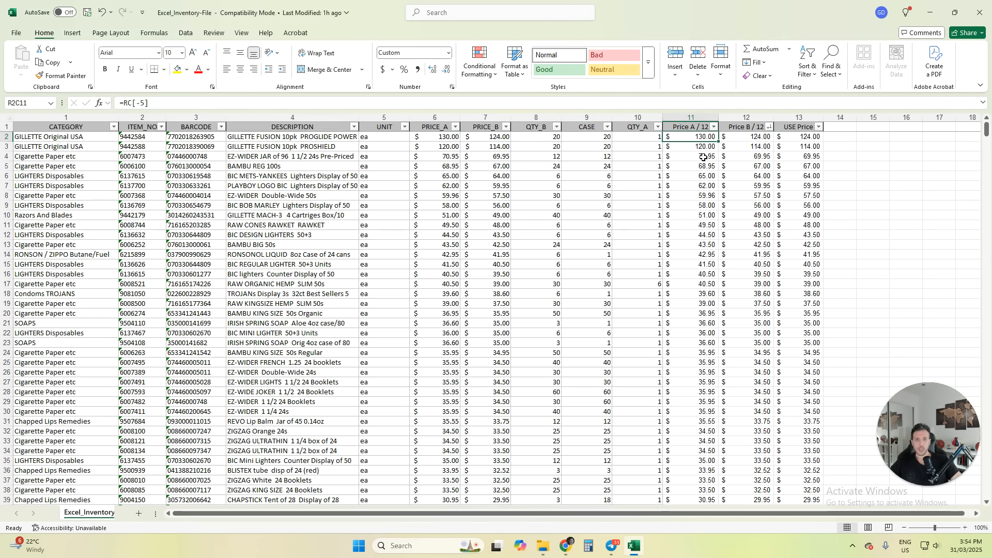
{"action": "type", "text": "13"}
{"action": "key", "text": "Right"}
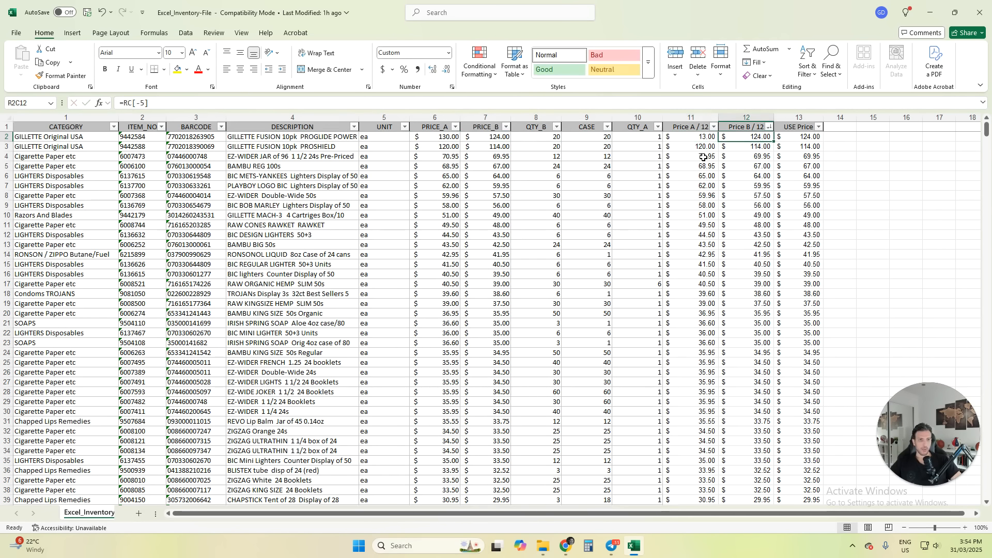
{"action": "type", "text": "12.4"}
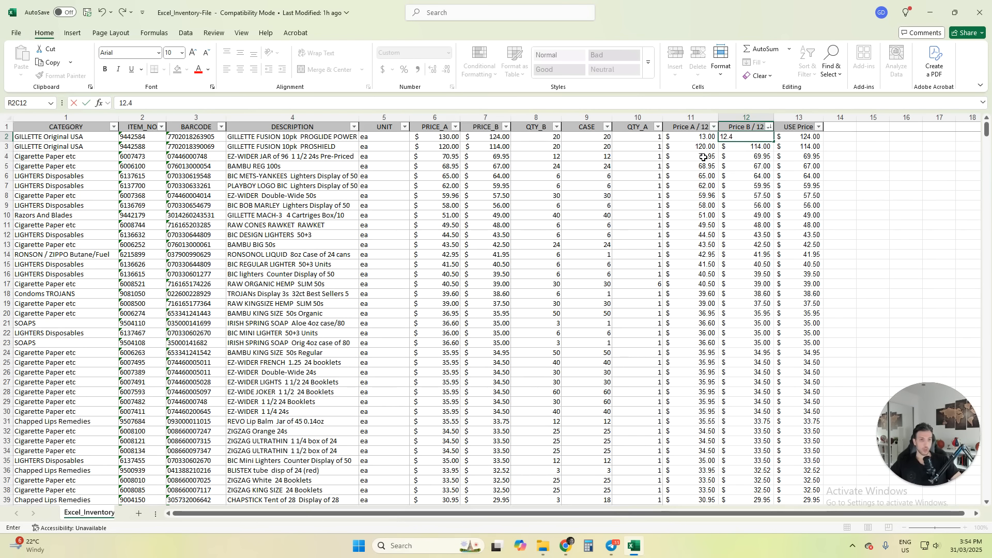
{"action": "key", "text": "Return"}
Step: Set the second product's Price A / 12 to 12 and its Price B / 12 to 11.4 in row 3
{"action": "key", "text": "Left"}
{"action": "key", "text": "Right"}
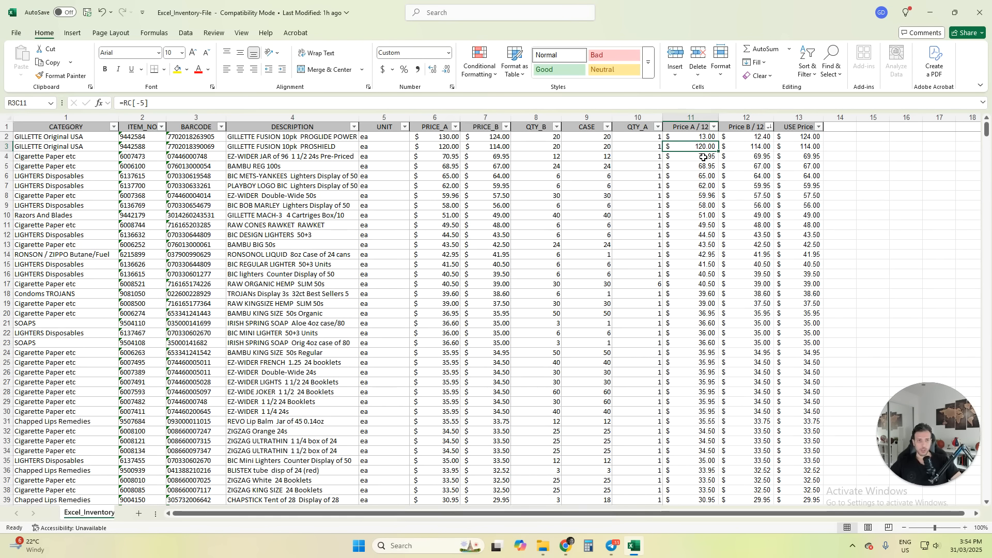
{"action": "type", "text": "12"}
{"action": "key", "text": "Right"}
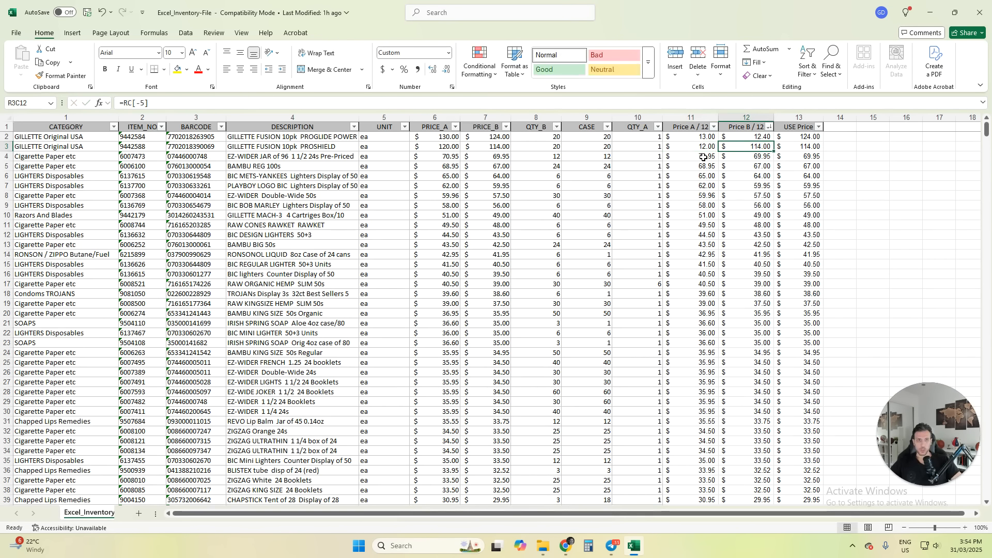
{"action": "type", "text": "11."}
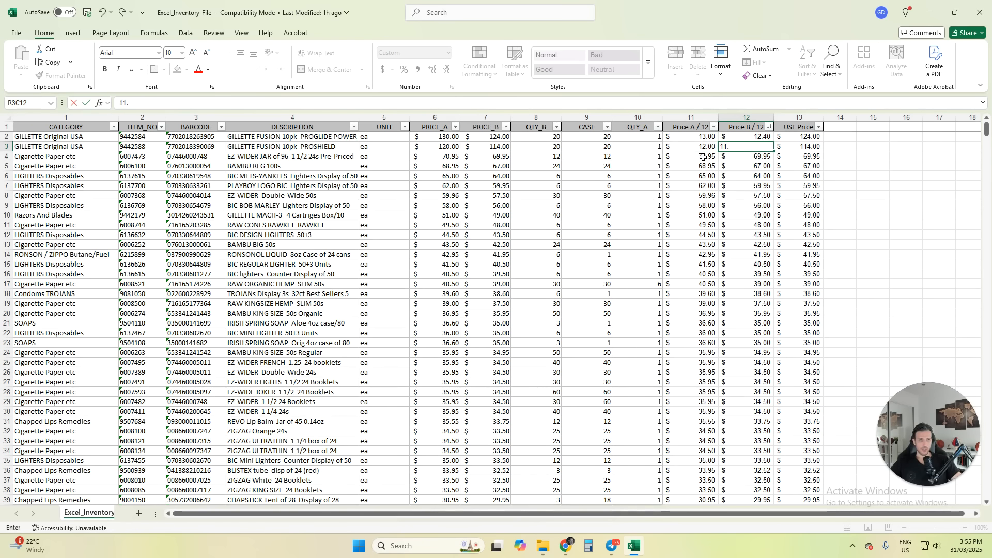
{"action": "type", "text": "4"}
{"action": "key", "text": "Right"}
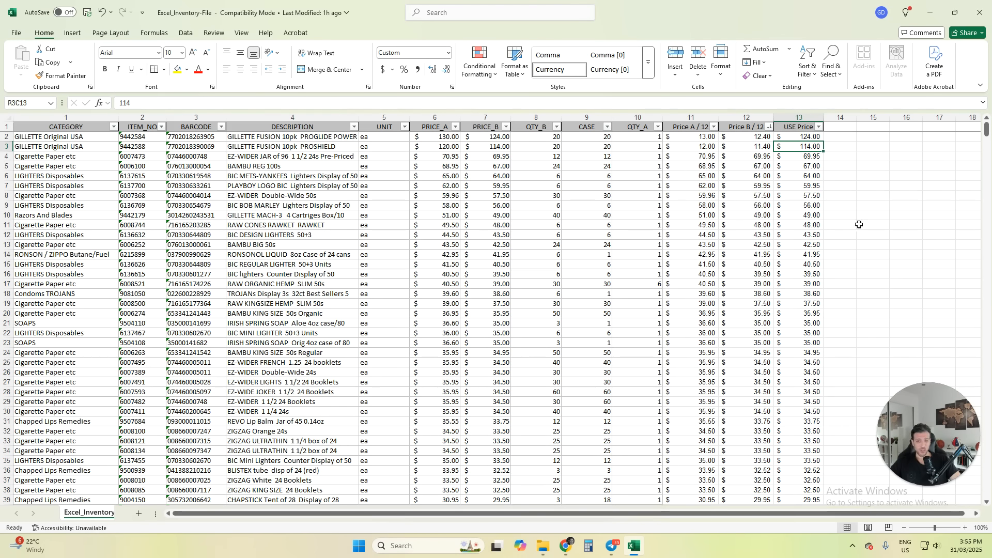
Step: Copy the Price A / 12 cells from row 813, the first row without a Price B, through the last row
{"action": "scroll", "coordinate": [878, 182], "scroll_direction": "down", "scroll_amount": 20}
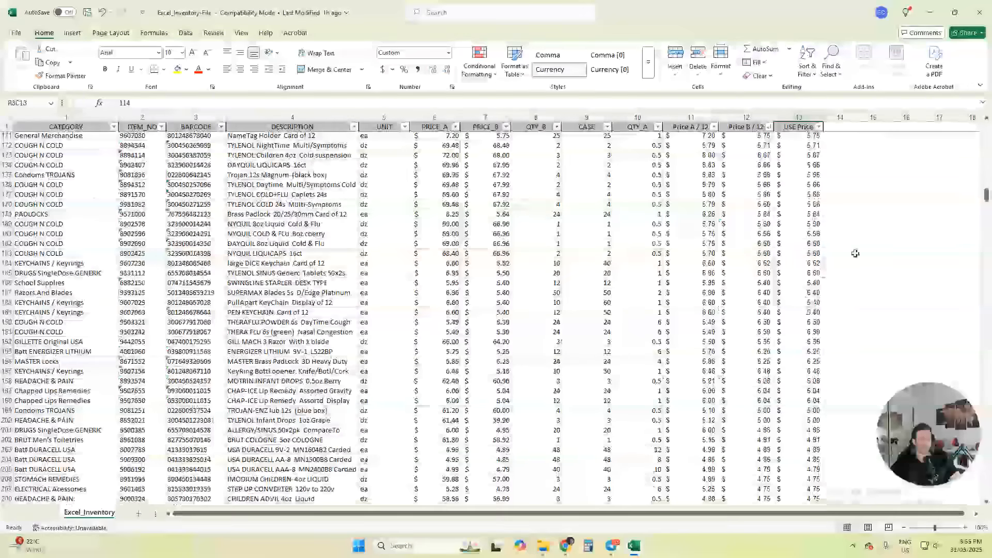
{"action": "scroll", "coordinate": [807, 274], "scroll_direction": "down", "scroll_amount": 20}
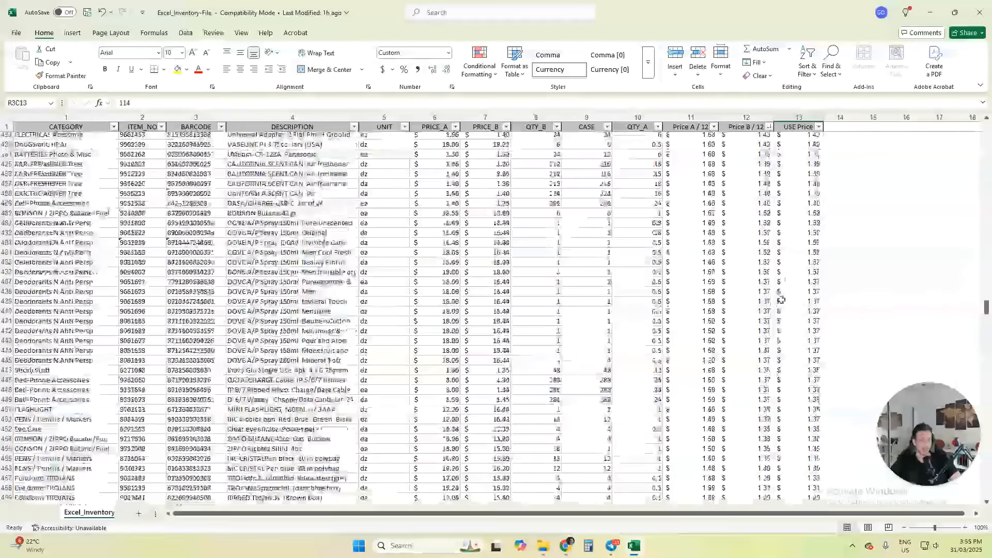
{"action": "scroll", "coordinate": [792, 277], "scroll_direction": "down", "scroll_amount": 20}
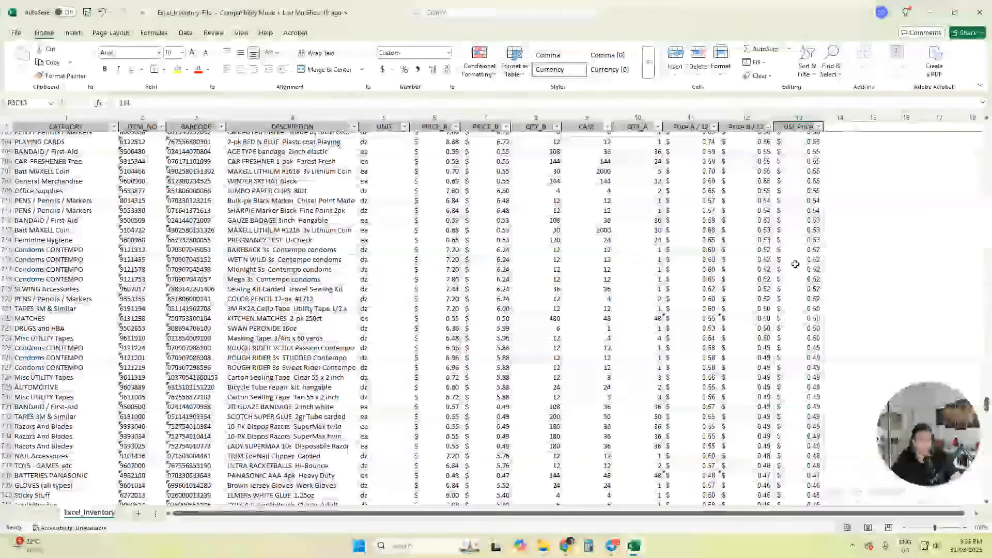
{"action": "scroll", "coordinate": [790, 261], "scroll_direction": "down", "scroll_amount": 10}
{"action": "scroll", "coordinate": [779, 215], "scroll_direction": "up", "scroll_amount": 8}
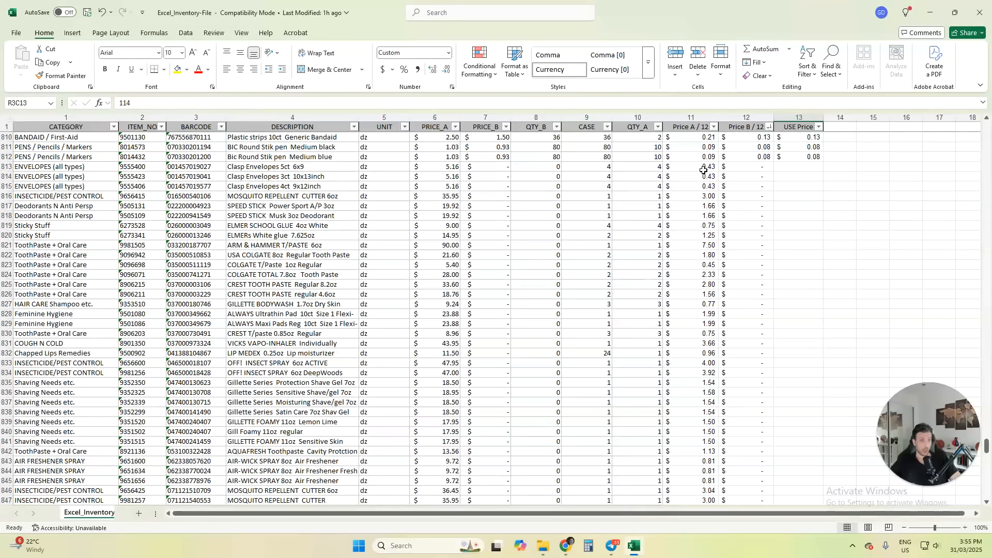
{"action": "left_click", "coordinate": [697, 169]}
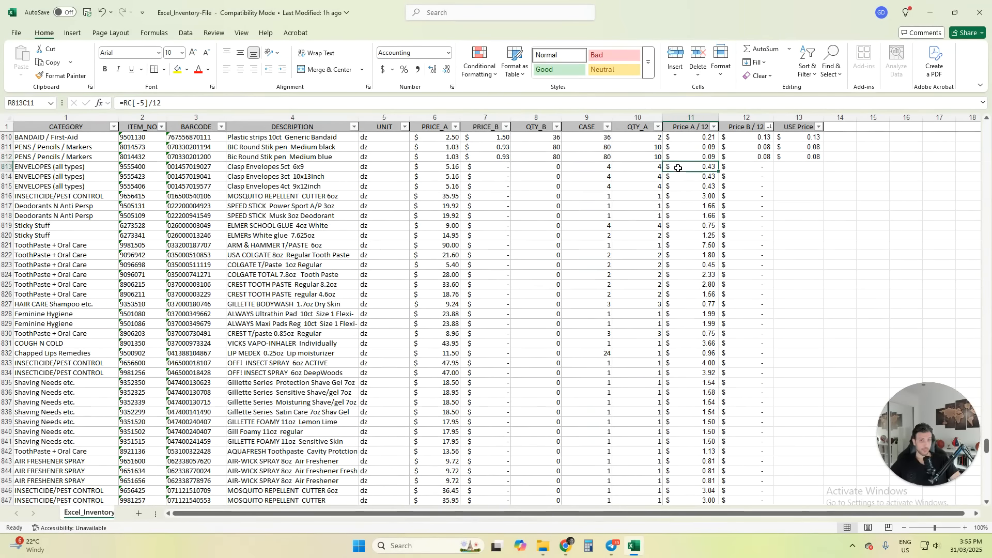
{"action": "key", "text": "ctrl+shift+Down"}
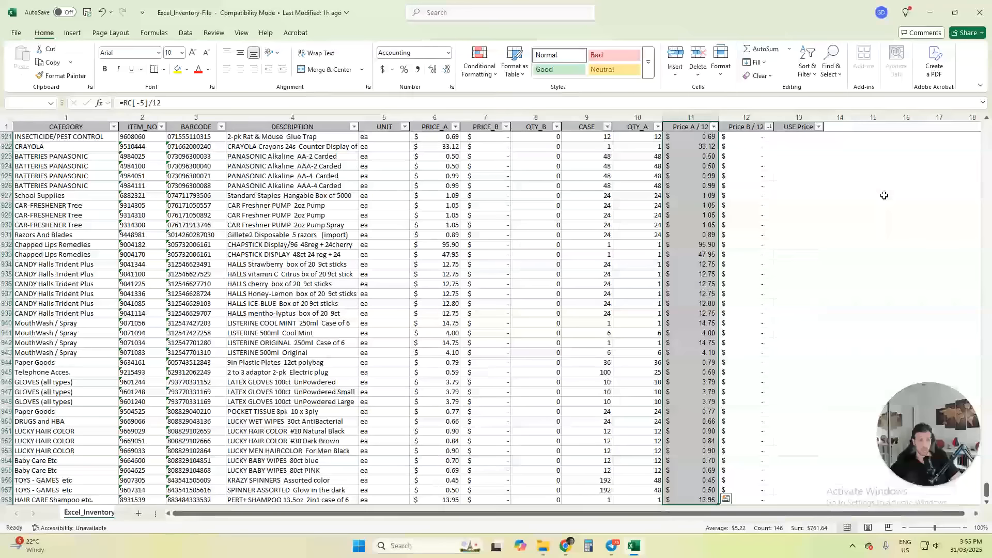
{"action": "key", "text": "ctrl+c"}
Step: Paste the copied Price A / 12 cells as values only into the USE Price column from row 813, and save the workbook
{"action": "key", "text": "Right"}
{"action": "key", "text": "Up"}
{"action": "key", "text": "Up"}
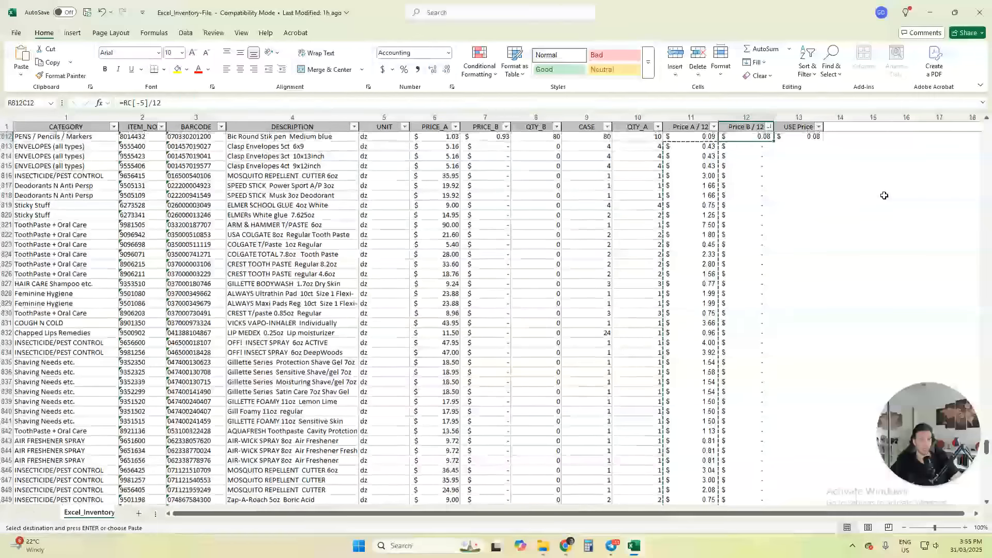
{"action": "key", "text": "Down"}
{"action": "key", "text": "Right"}
{"action": "key", "text": "Down"}
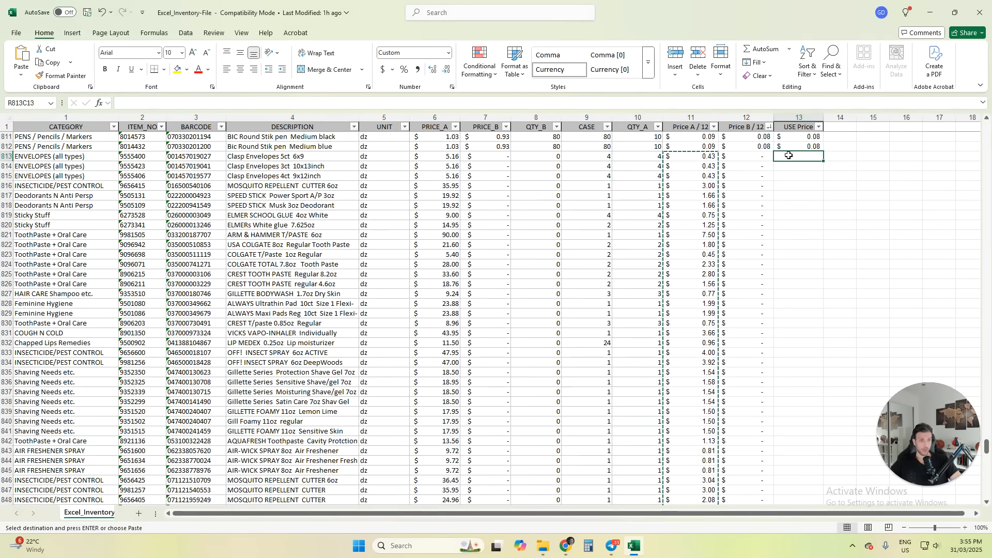
{"action": "right_click", "coordinate": [789, 155]}
{"action": "left_click", "coordinate": [832, 232]}
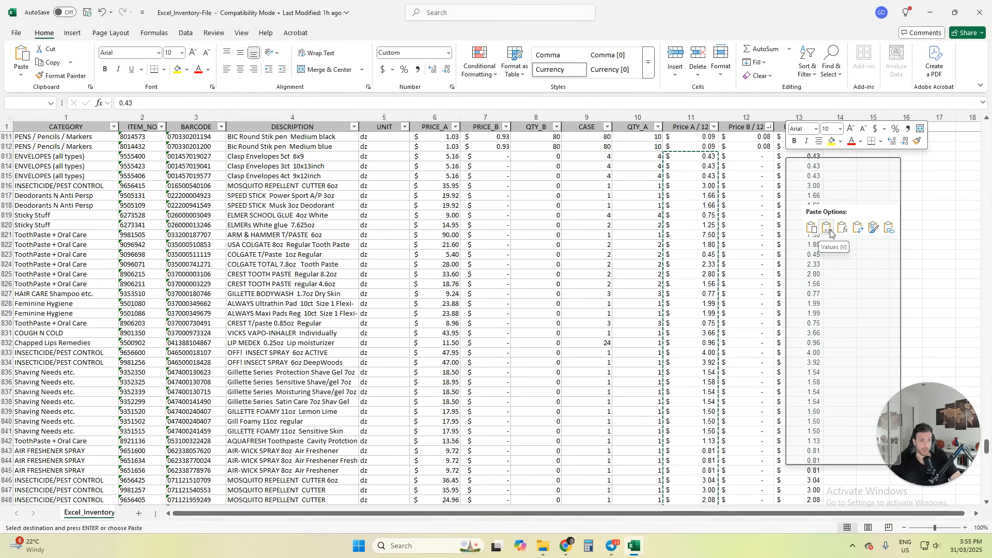
{"action": "left_click", "coordinate": [882, 251]}
{"action": "scroll", "coordinate": [883, 251], "scroll_direction": "down", "scroll_amount": 6}
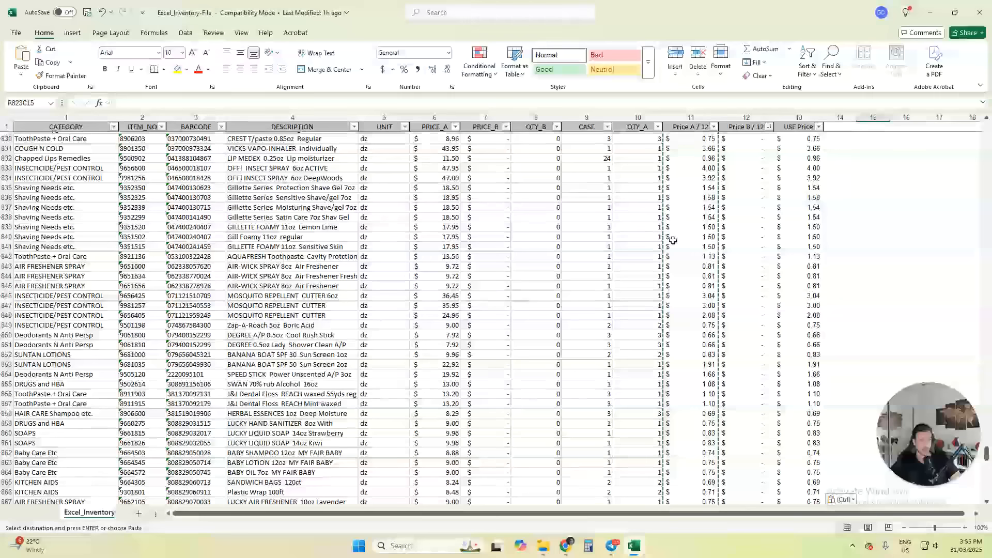
{"action": "key", "text": "Escape"}
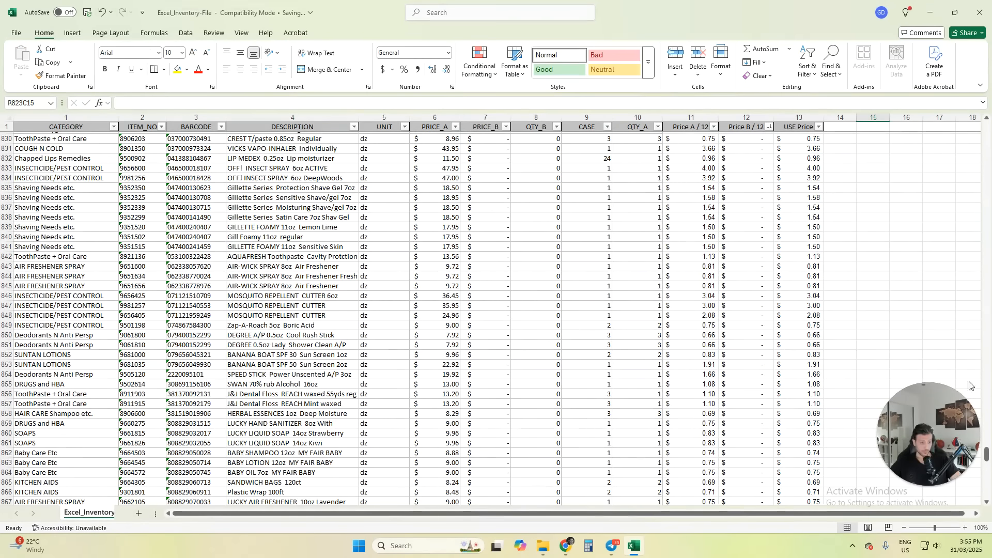
Step: Look over the filled USE Price column back to the first rows, and close the inventory workbook
{"action": "scroll", "coordinate": [986, 448], "scroll_direction": "up", "scroll_amount": 8}
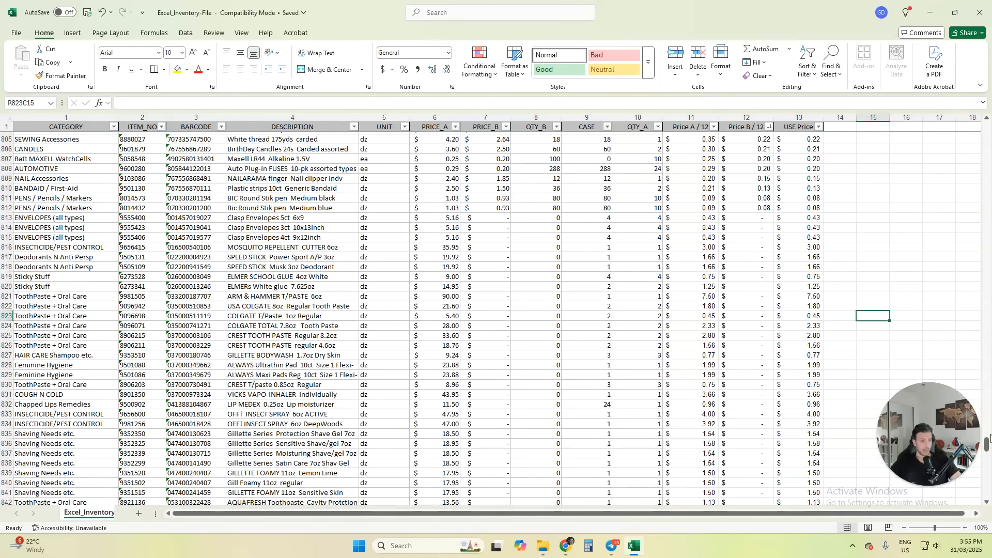
{"action": "left_click", "coordinate": [988, 456]}
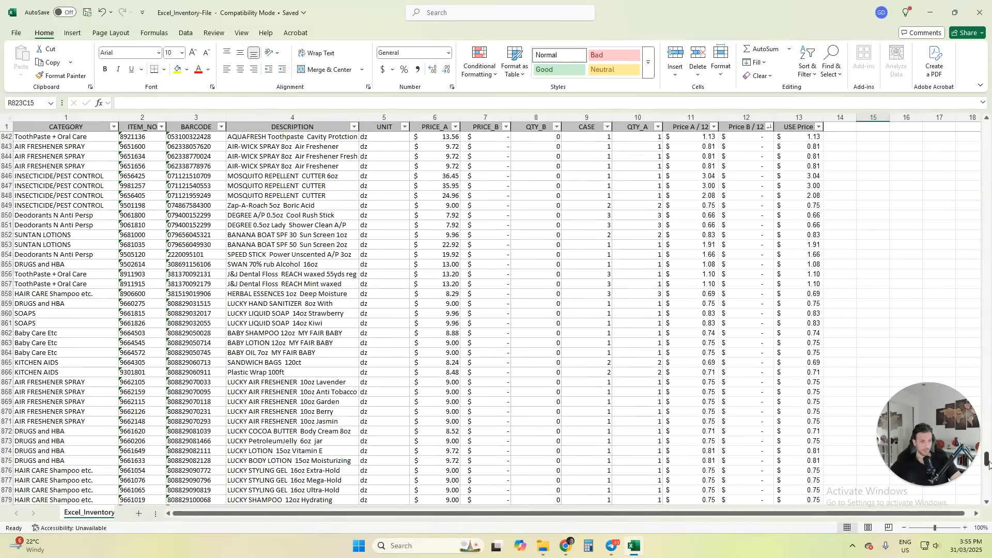
{"action": "left_click_drag", "start_coordinate": [986, 458], "coordinate": [973, 124]}
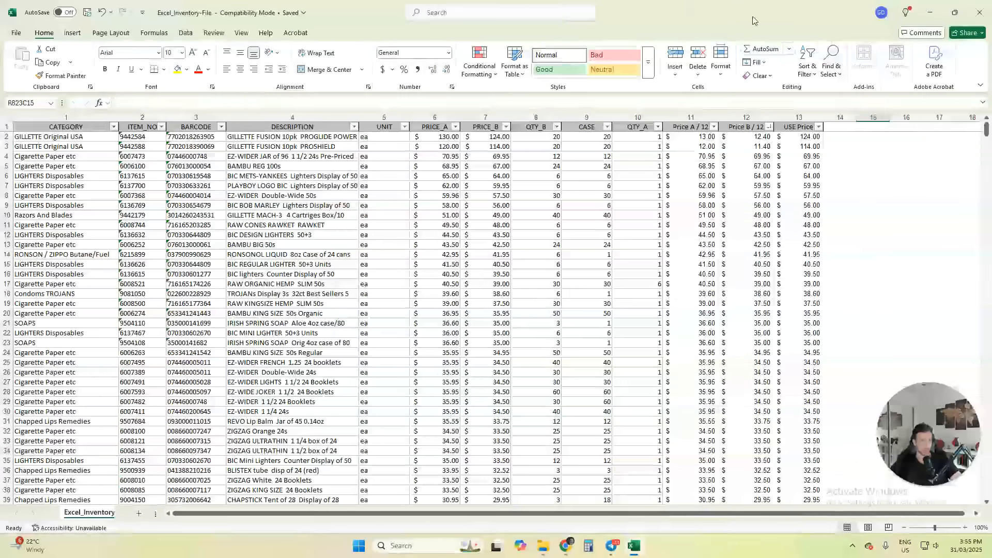
{"action": "left_click", "coordinate": [977, 6]}
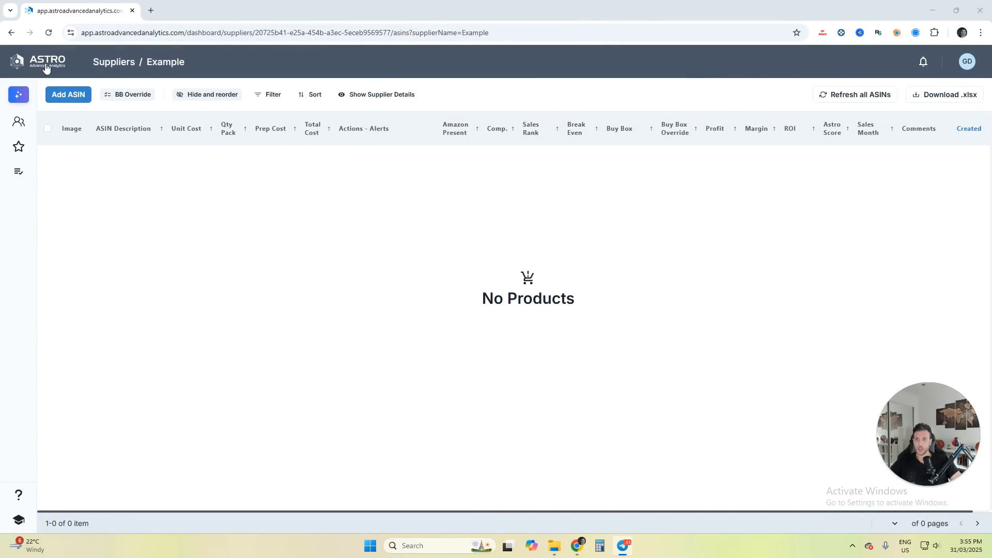
Step: In Astro Advanced Analytics, start a bulk ASIN upload for the Example supplier with UPC/EAN identifiers and load the inventory workbook
{"action": "left_click", "coordinate": [78, 106]}
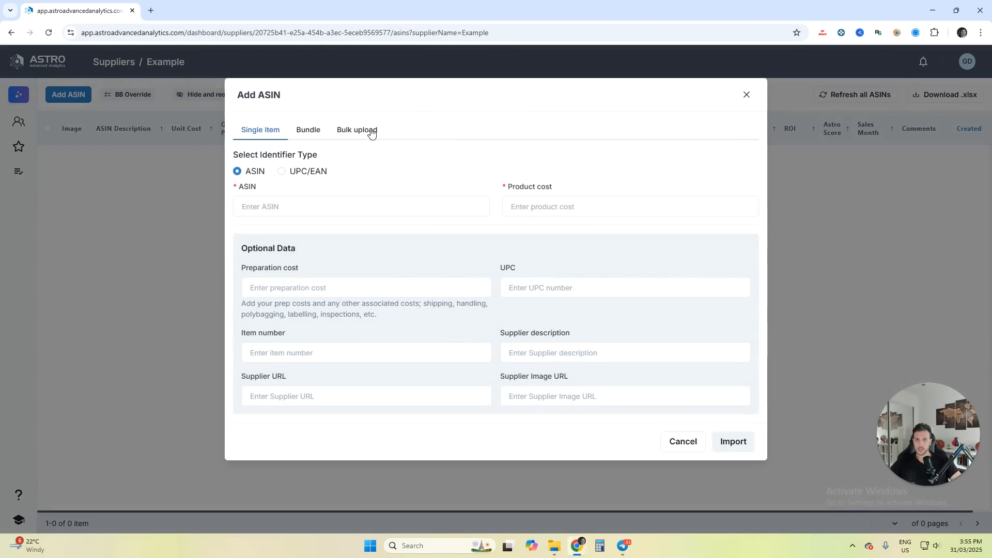
{"action": "left_click", "coordinate": [370, 130]}
{"action": "left_click", "coordinate": [308, 173]}
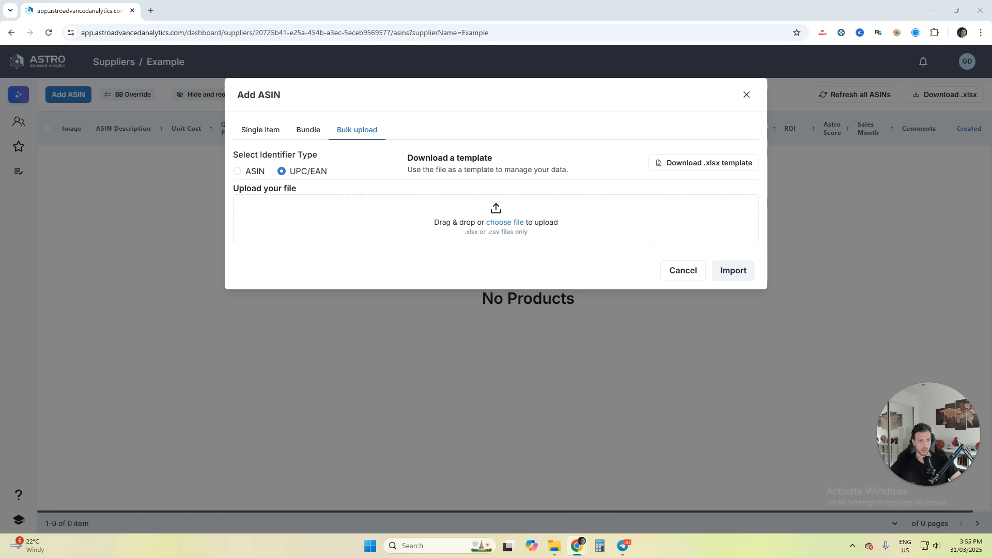
{"action": "left_click_drag", "start_coordinate": [686, 253], "coordinate": [501, 216]}
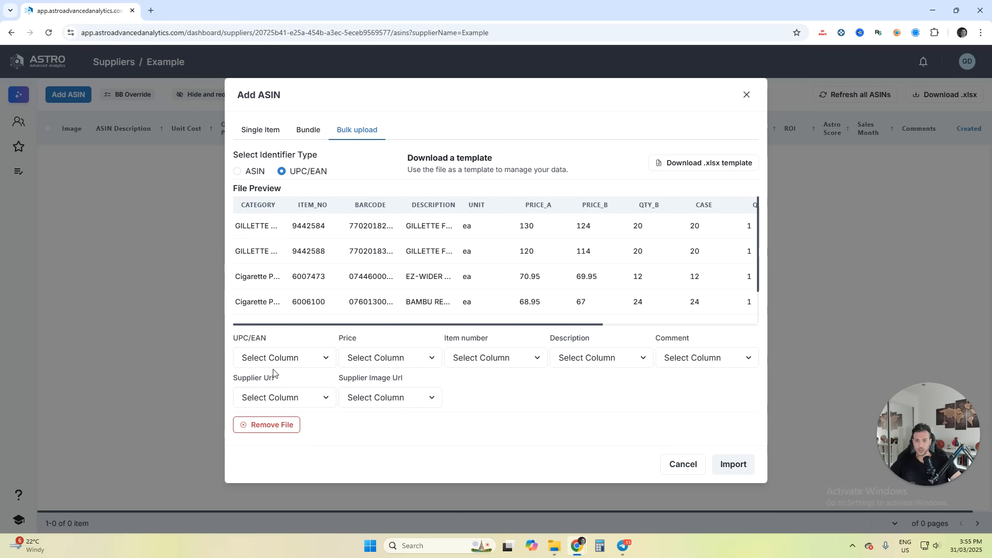
Step: Map UPC/EAN to BARCODE, Price to USE Price, Item number to ITEM_NO and Description to DESCRIPTION, and import the file
{"action": "left_click", "coordinate": [305, 355]}
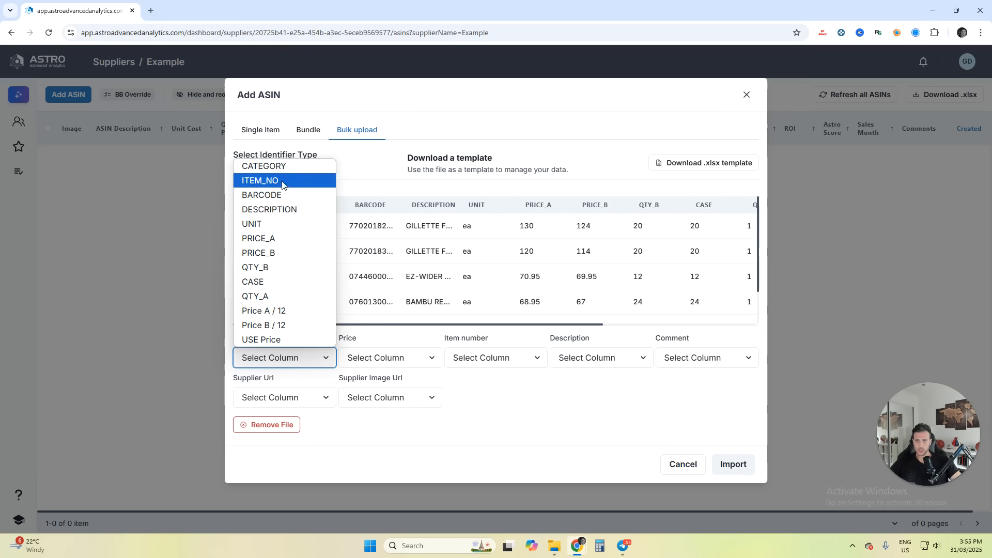
{"action": "left_click", "coordinate": [283, 197]}
{"action": "left_click", "coordinate": [372, 356]}
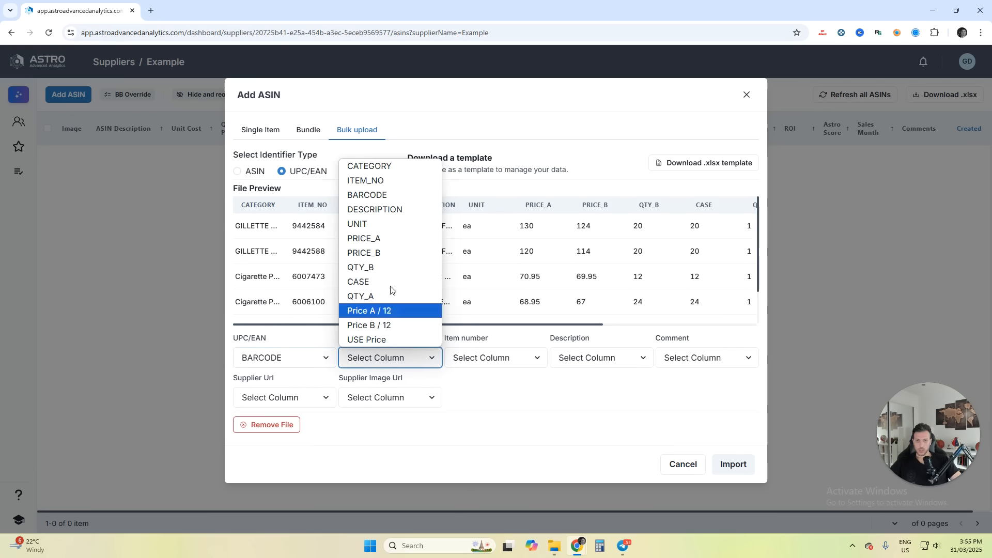
{"action": "left_click", "coordinate": [379, 340]}
{"action": "left_click", "coordinate": [493, 361]}
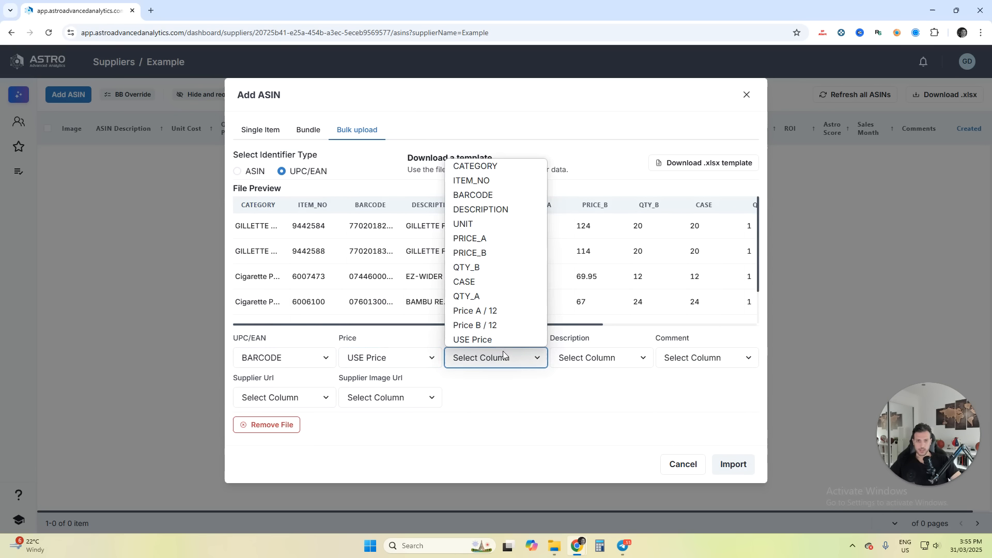
{"action": "left_click", "coordinate": [487, 179]}
{"action": "left_click", "coordinate": [594, 358]}
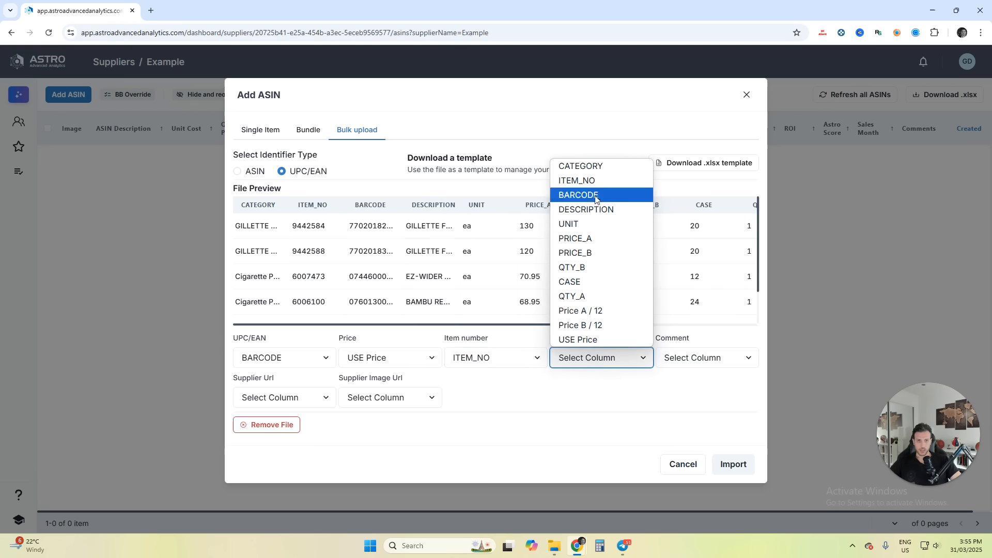
{"action": "left_click", "coordinate": [597, 210]}
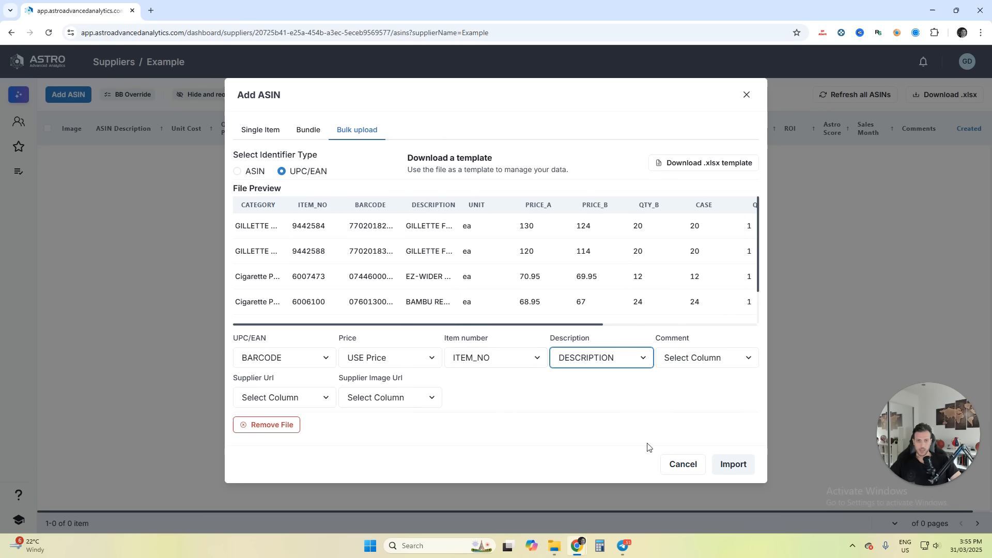
{"action": "left_click", "coordinate": [732, 464]}
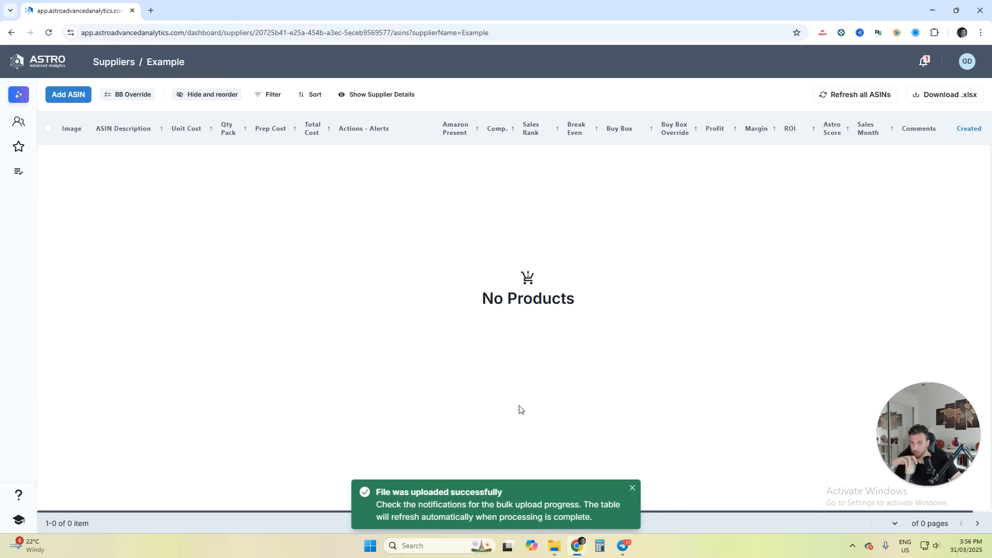
Step: Check the bulk upload's progress in the notifications, and show the supplier's product list full screen
{"action": "left_click", "coordinate": [925, 62]}
{"action": "left_click", "coordinate": [925, 63]}
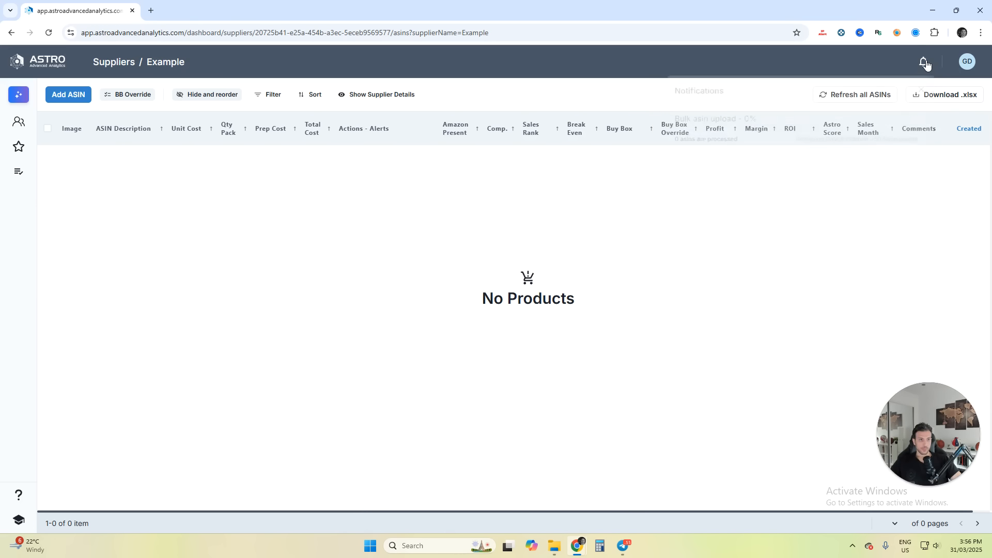
{"action": "key", "text": "F11"}
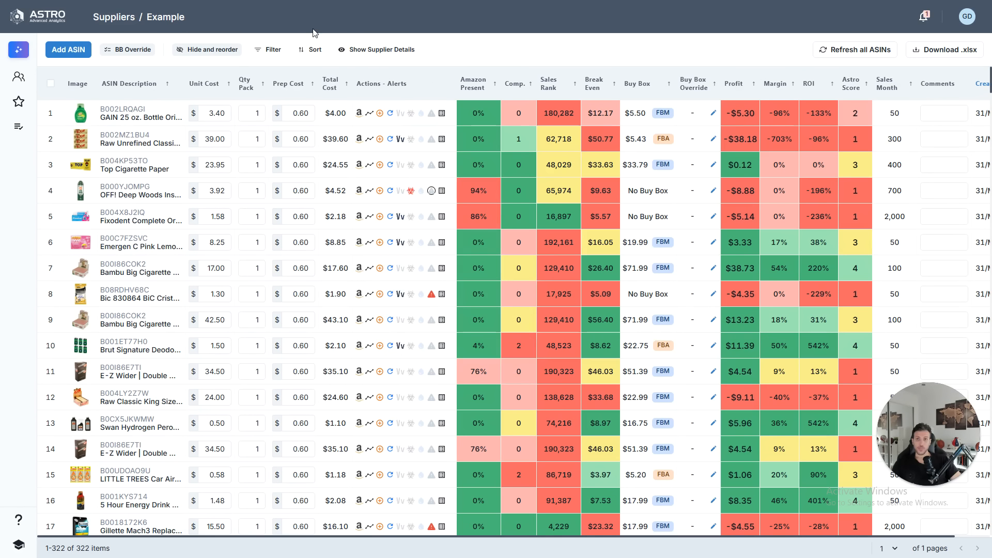
{"action": "left_click", "coordinate": [278, 56]}
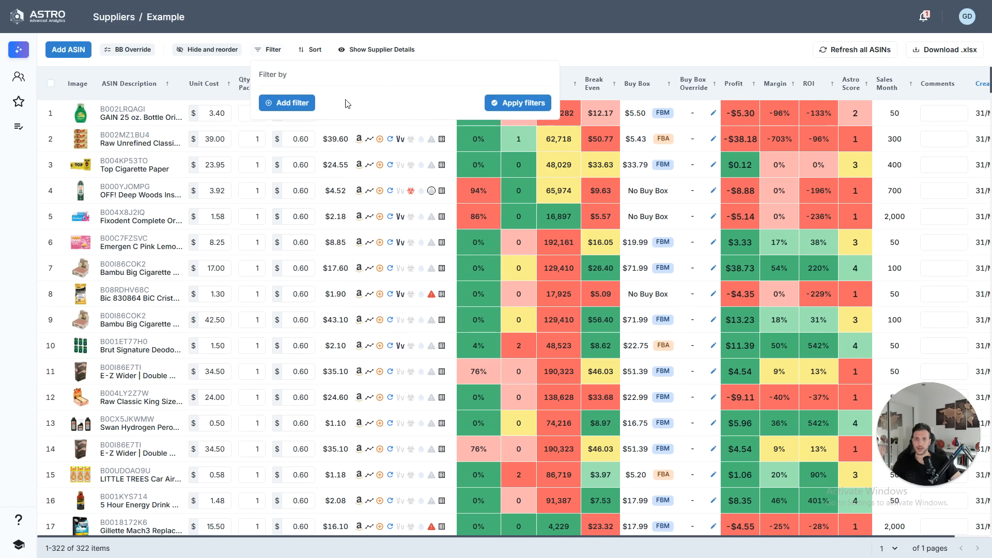
{"action": "left_click", "coordinate": [645, 45]}
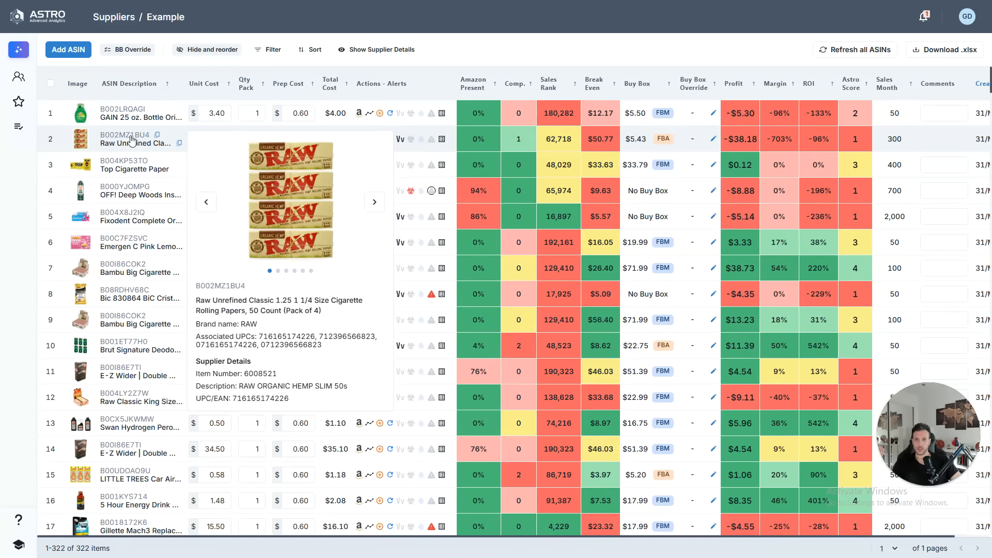
Step: Browse the product pictures of Top Cigarette Paper, and review the details of the Raw Classic King Size Supreme rolling papers
{"action": "mouse_move", "coordinate": [108, 163]}
{"action": "left_click", "coordinate": [374, 233]}
{"action": "left_click", "coordinate": [375, 233]}
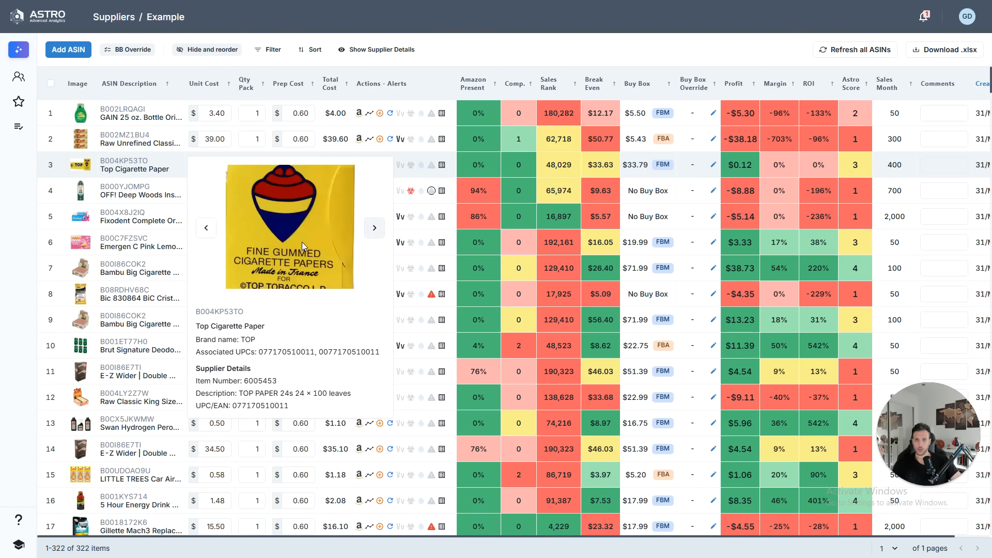
{"action": "left_click", "coordinate": [375, 233]}
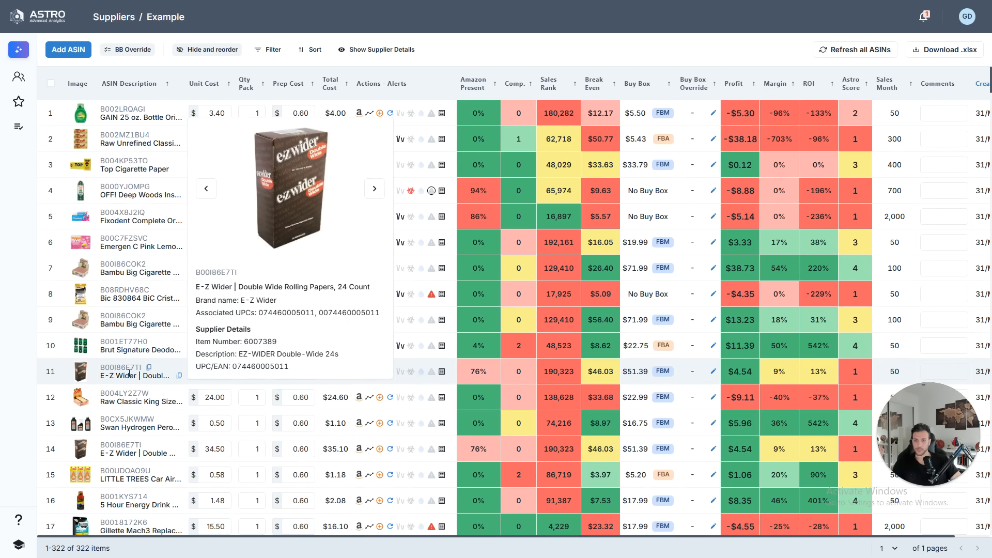
{"action": "mouse_move", "coordinate": [135, 396]}
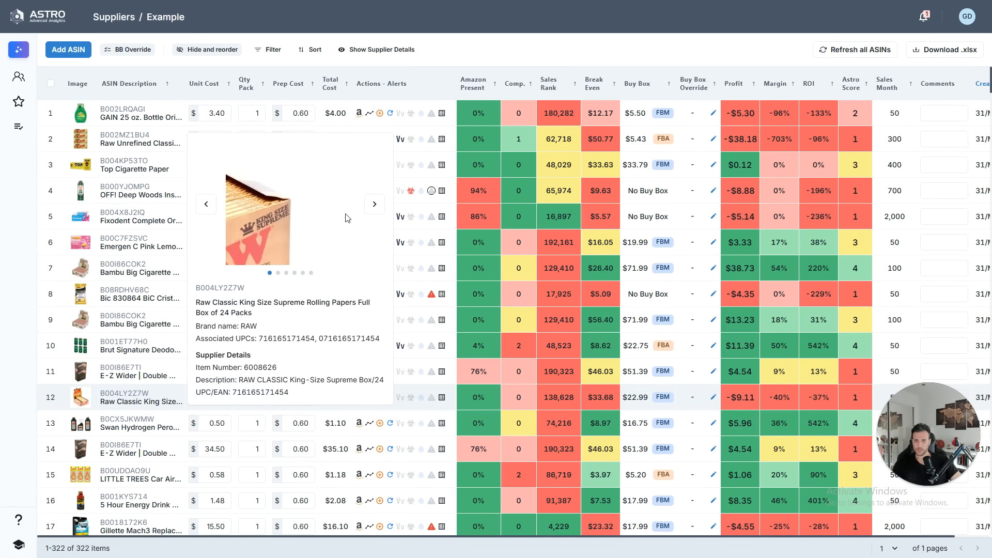
{"action": "left_click", "coordinate": [137, 394]}
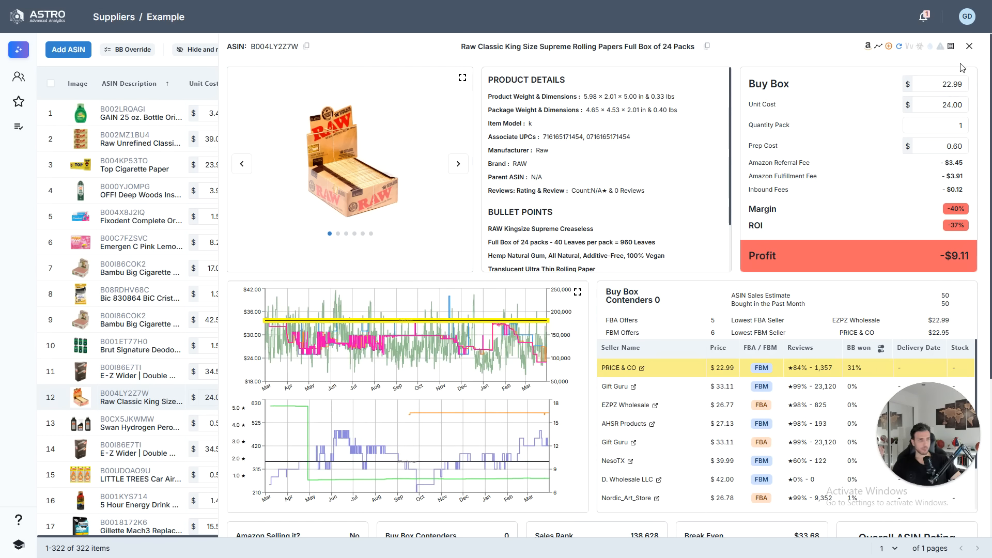
{"action": "left_click", "coordinate": [969, 46]}
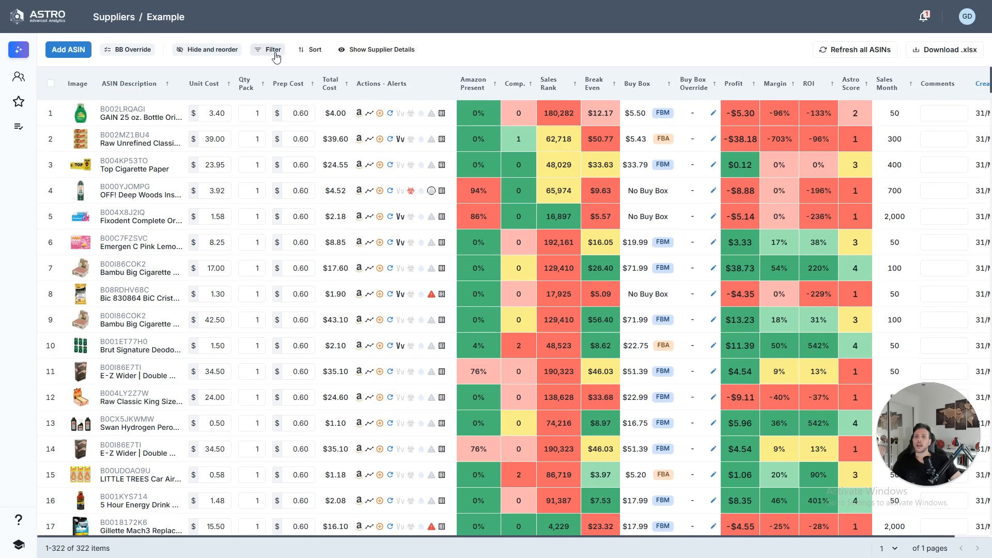
Step: Start filtering the supplier's products with the condition Astro Score more than Average
{"action": "left_click", "coordinate": [269, 50]}
{"action": "left_click", "coordinate": [290, 103]}
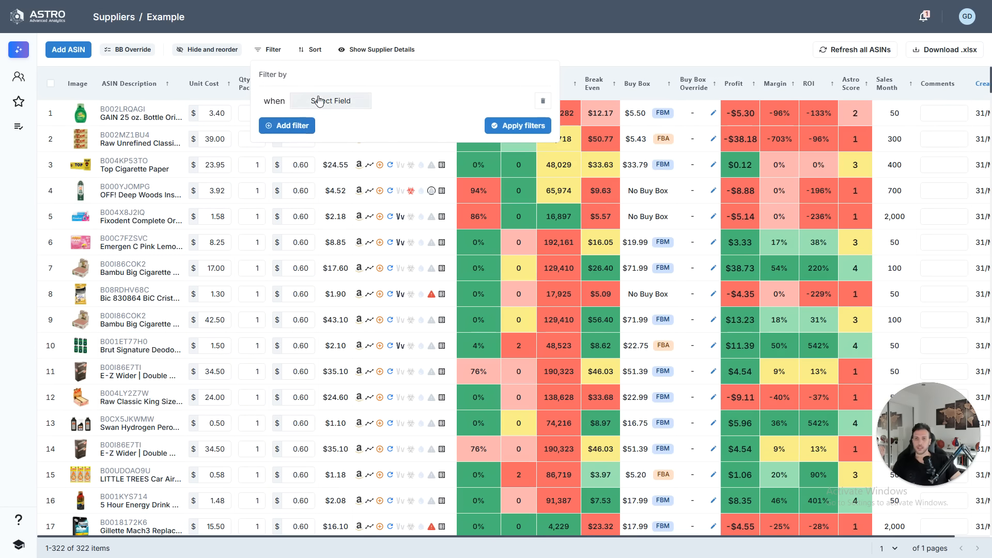
{"action": "left_click", "coordinate": [323, 100]}
{"action": "left_click", "coordinate": [335, 216]}
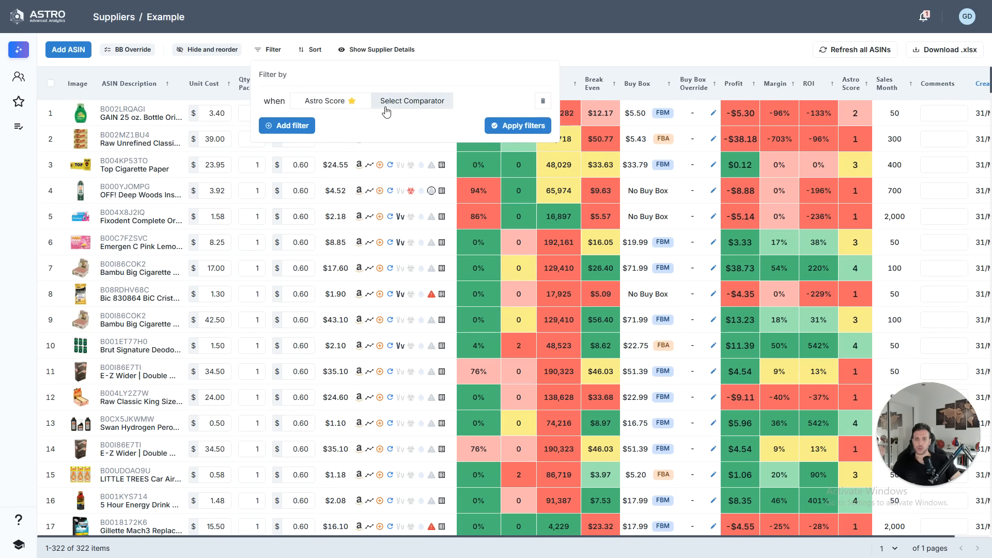
{"action": "left_click", "coordinate": [385, 105]}
{"action": "left_click", "coordinate": [401, 123]}
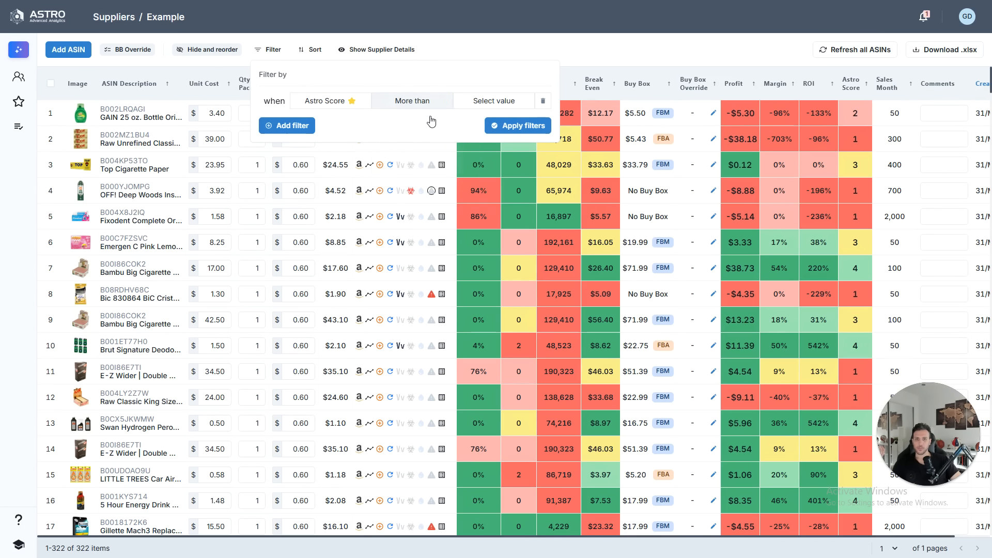
{"action": "left_click", "coordinate": [483, 101]}
{"action": "left_click", "coordinate": [486, 160]}
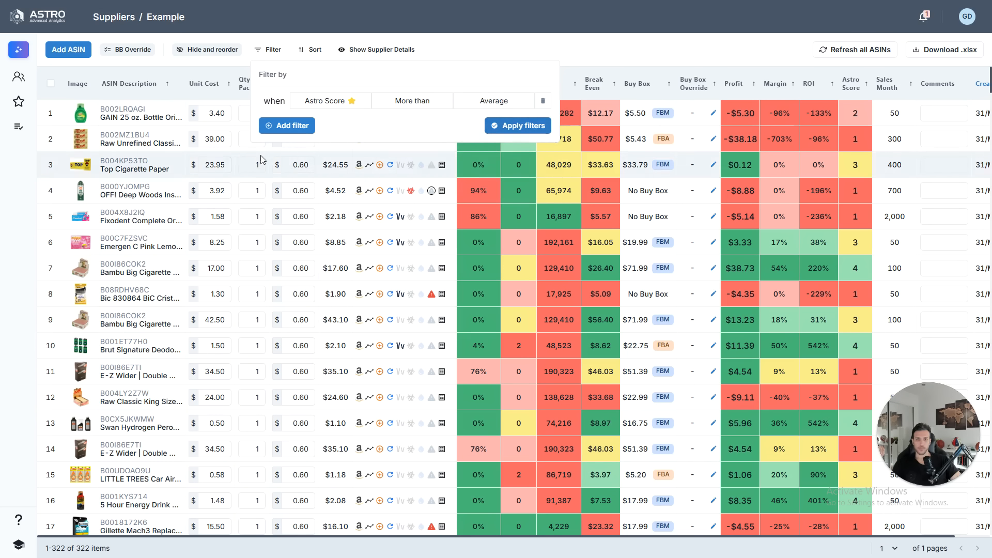
Step: Add a second filter condition requiring ROI % more than 50
{"action": "left_click", "coordinate": [306, 131]}
{"action": "left_click", "coordinate": [330, 123]}
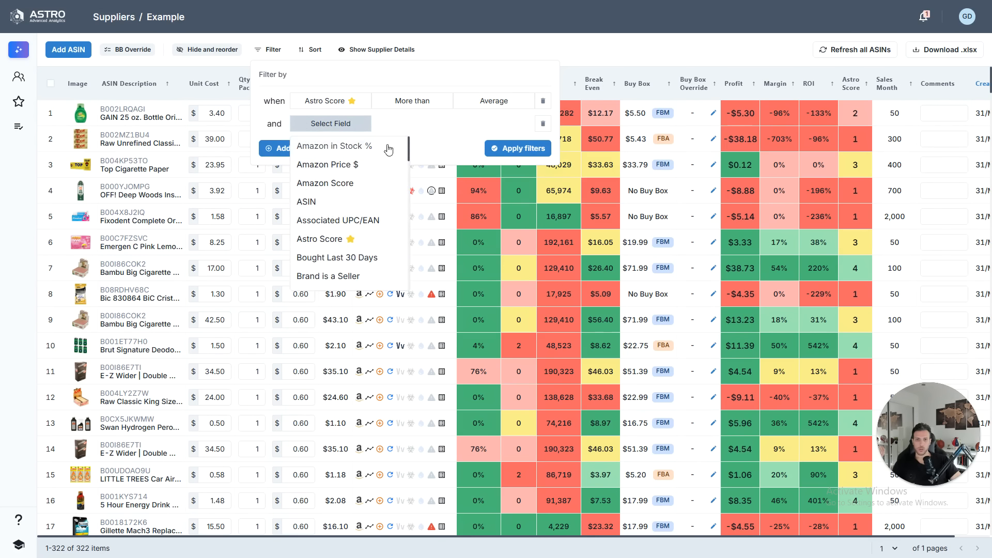
{"action": "scroll", "coordinate": [330, 230], "scroll_direction": "down", "scroll_amount": 3}
{"action": "scroll", "coordinate": [330, 233], "scroll_direction": "down", "scroll_amount": 10}
{"action": "scroll", "coordinate": [333, 235], "scroll_direction": "up", "scroll_amount": 4}
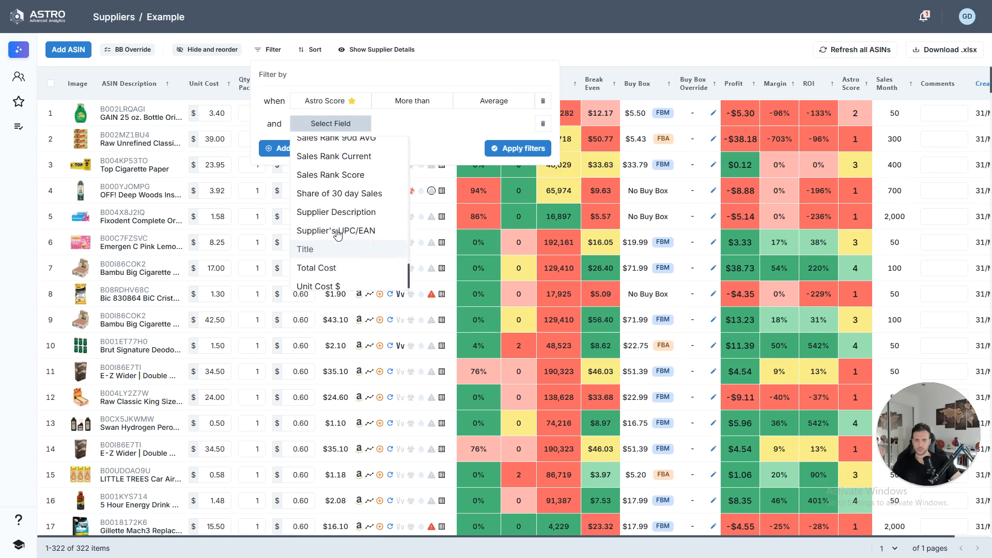
{"action": "left_click", "coordinate": [334, 163]}
{"action": "left_click", "coordinate": [412, 122]}
{"action": "left_click", "coordinate": [414, 146]}
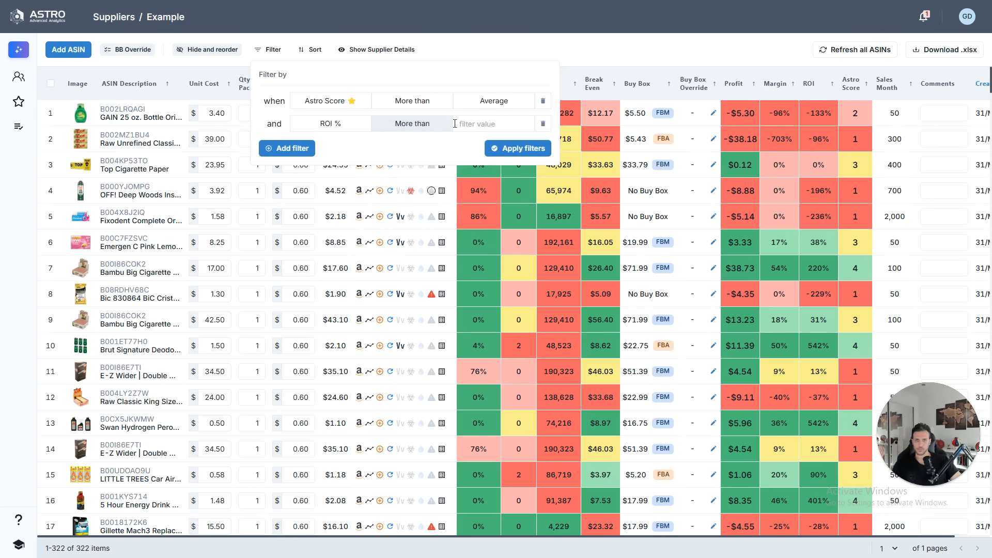
{"action": "type", "text": "50"}
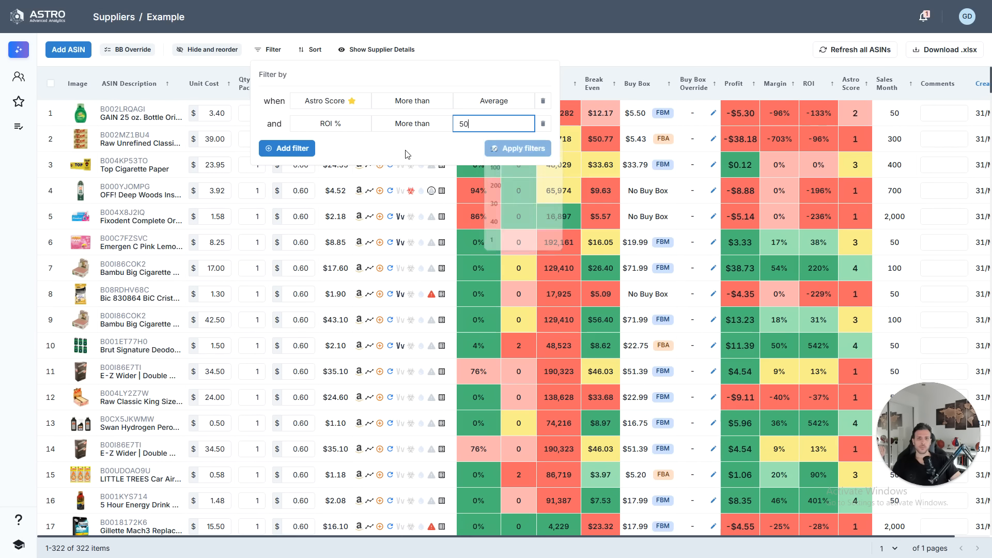
Step: Add a third filter condition requiring Bought Last 30 Days more than 200
{"action": "left_click", "coordinate": [287, 148]}
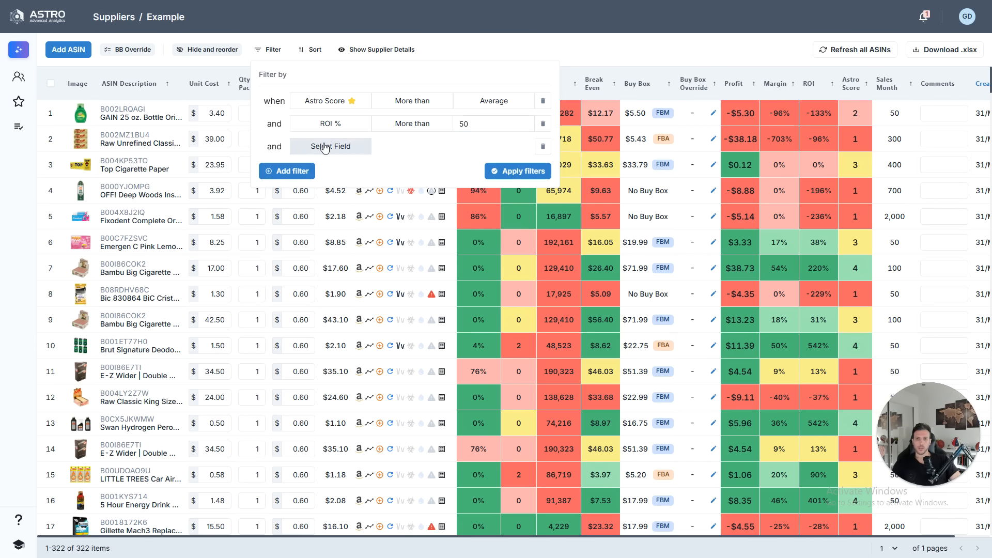
{"action": "left_click", "coordinate": [334, 147]}
{"action": "scroll", "coordinate": [345, 186], "scroll_direction": "down", "scroll_amount": 3}
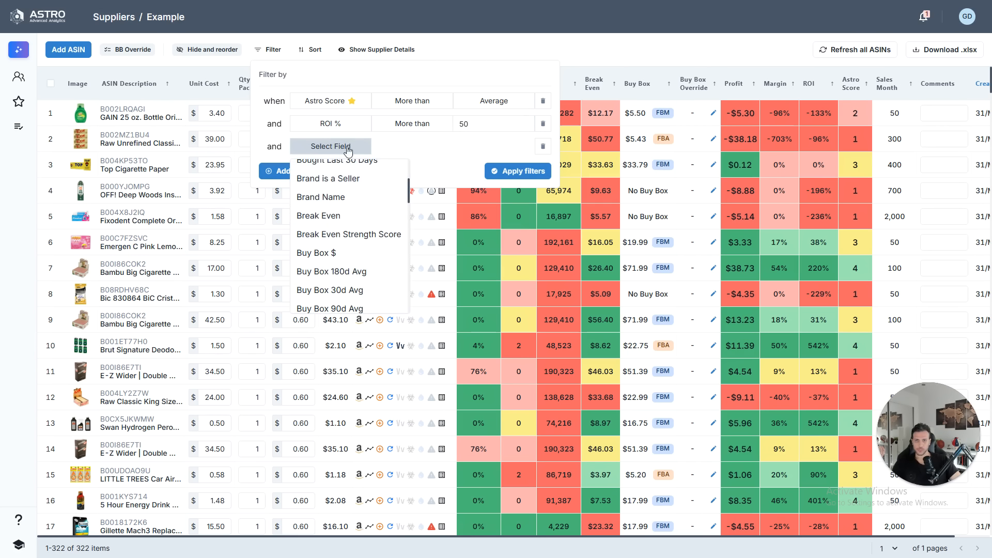
{"action": "scroll", "coordinate": [355, 218], "scroll_direction": "up", "scroll_amount": 3}
{"action": "left_click", "coordinate": [356, 280]}
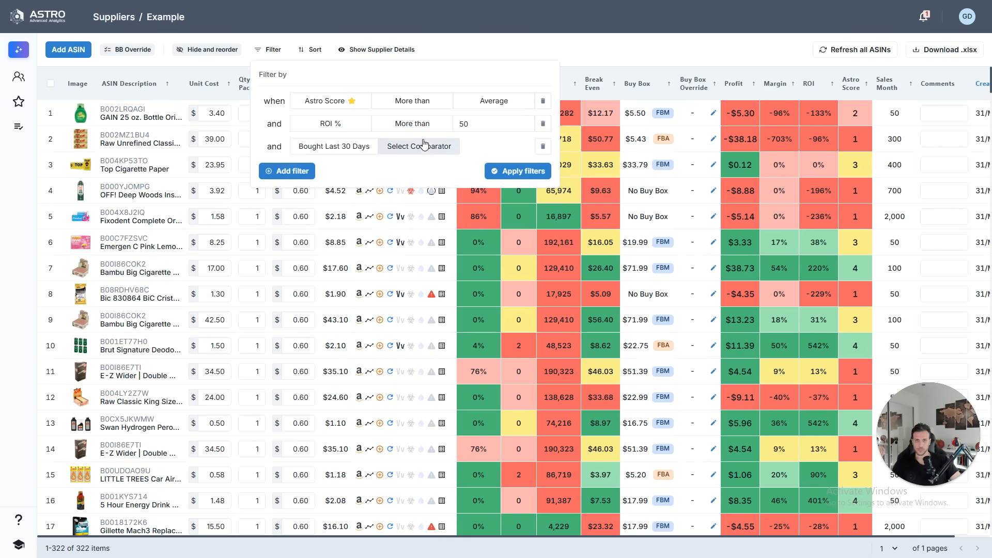
{"action": "left_click", "coordinate": [421, 147]}
{"action": "left_click", "coordinate": [408, 169]}
{"action": "type", "text": "200"}
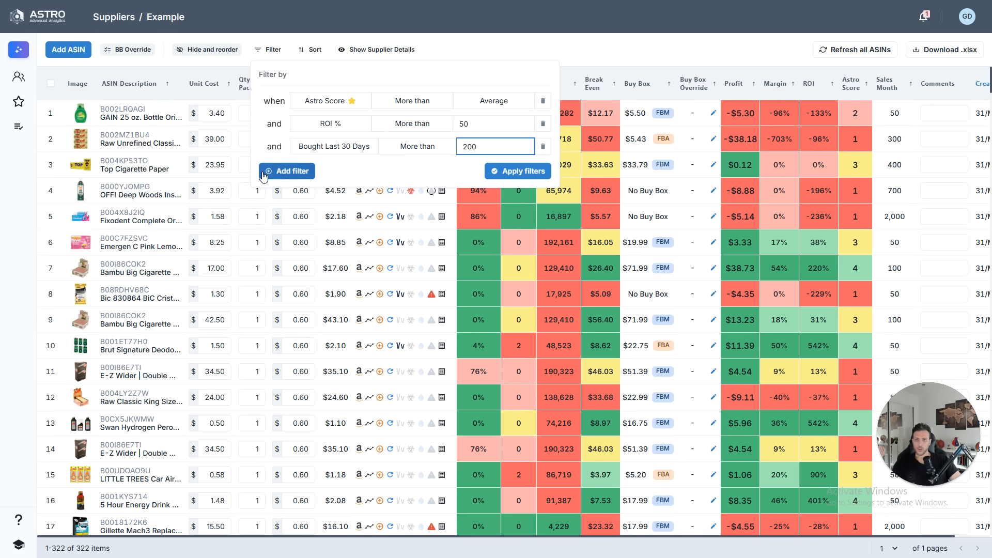
Step: Add a fourth filter condition, Break Even Strength Score more than Average, and apply all the filters to the product list
{"action": "left_click", "coordinate": [298, 171]}
{"action": "left_click", "coordinate": [335, 170]}
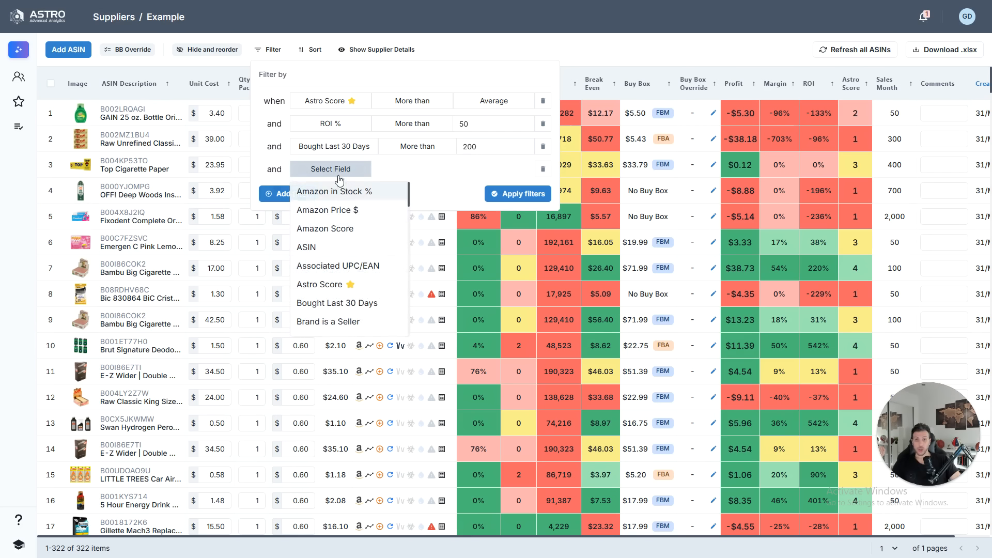
{"action": "scroll", "coordinate": [372, 276], "scroll_direction": "down", "scroll_amount": 3}
{"action": "scroll", "coordinate": [361, 263], "scroll_direction": "up", "scroll_amount": 3}
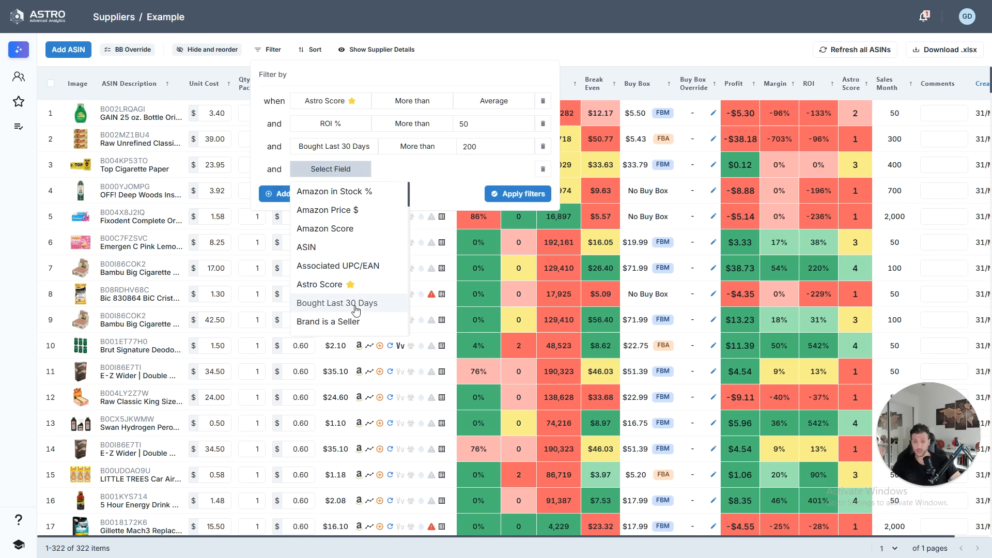
{"action": "scroll", "coordinate": [358, 277], "scroll_direction": "down", "scroll_amount": 3}
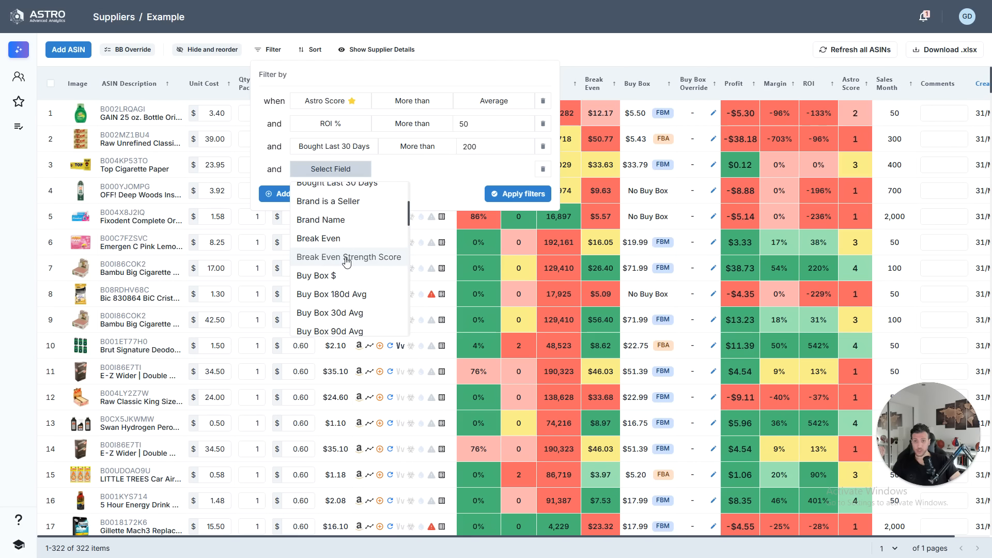
{"action": "left_click", "coordinate": [346, 258]}
{"action": "left_click", "coordinate": [433, 190]}
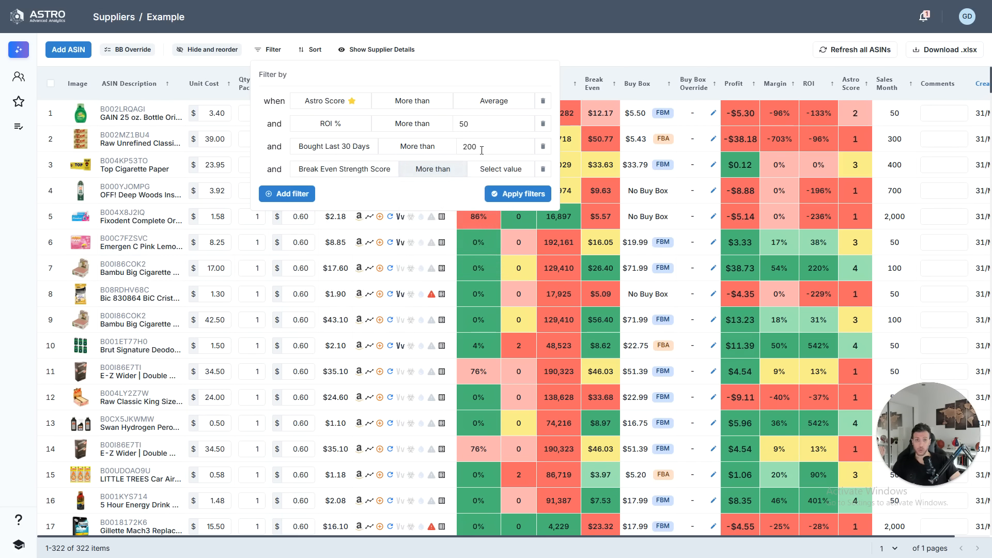
{"action": "left_click", "coordinate": [486, 169]}
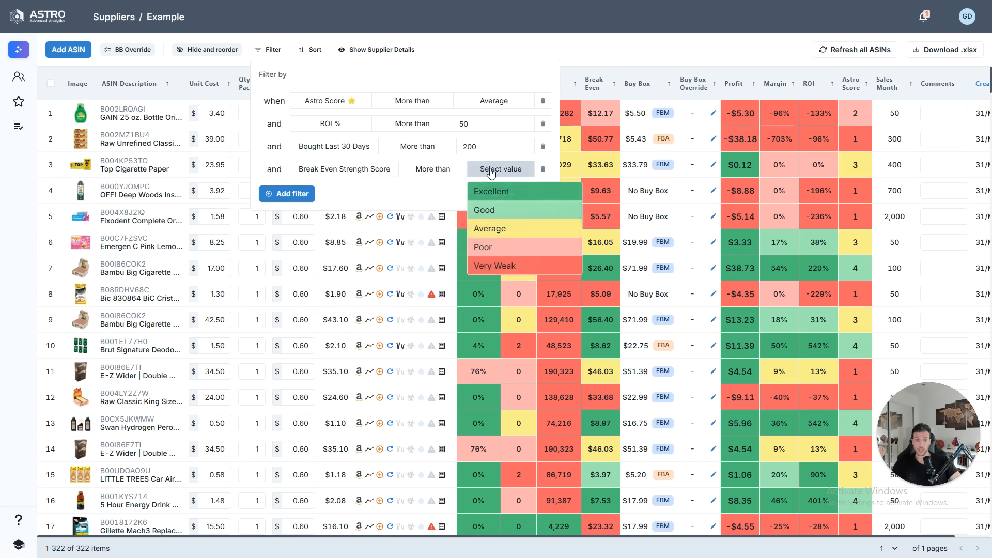
{"action": "left_click", "coordinate": [514, 227]}
{"action": "left_click", "coordinate": [517, 195]}
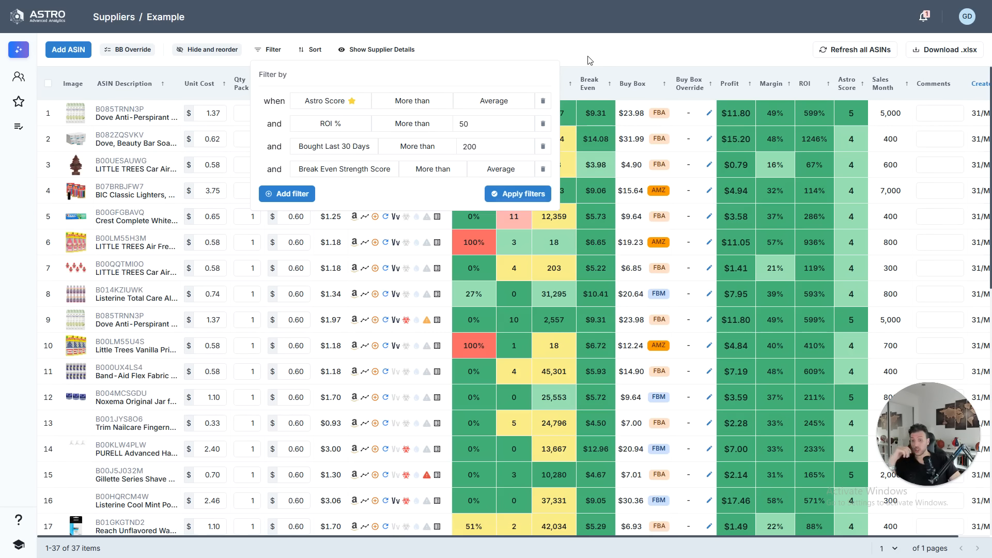
{"action": "left_click", "coordinate": [661, 48]}
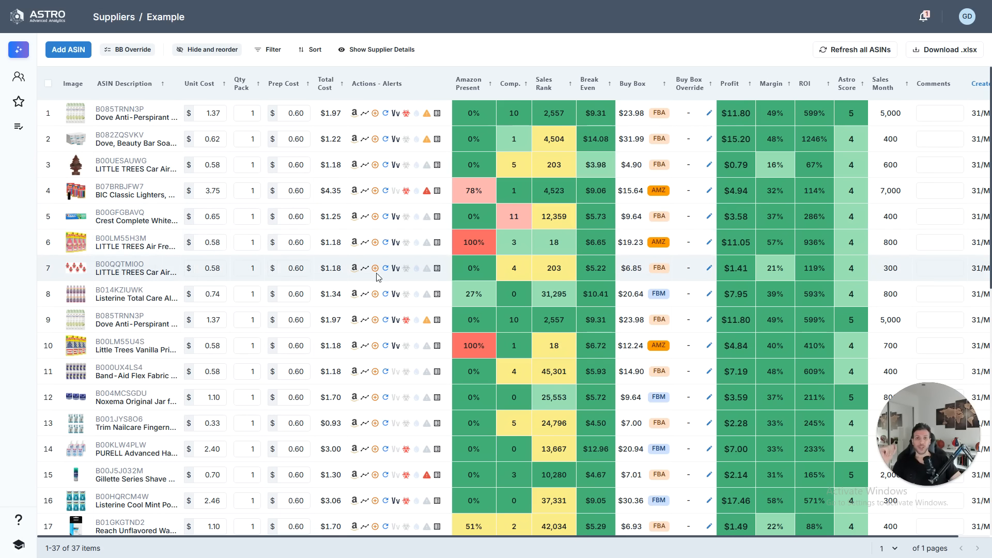
Step: Review the details of the BIC Classic Lighters, and open those of the Band-Aid Flex Fabric Travel Pack
{"action": "left_click", "coordinate": [113, 194]}
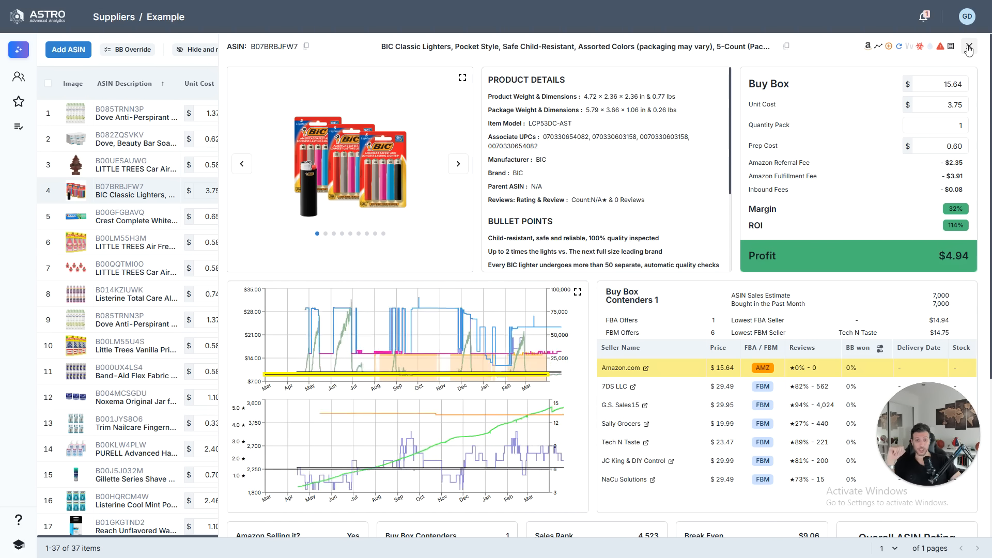
{"action": "left_click", "coordinate": [43, 347]}
{"action": "mouse_move", "coordinate": [118, 375]}
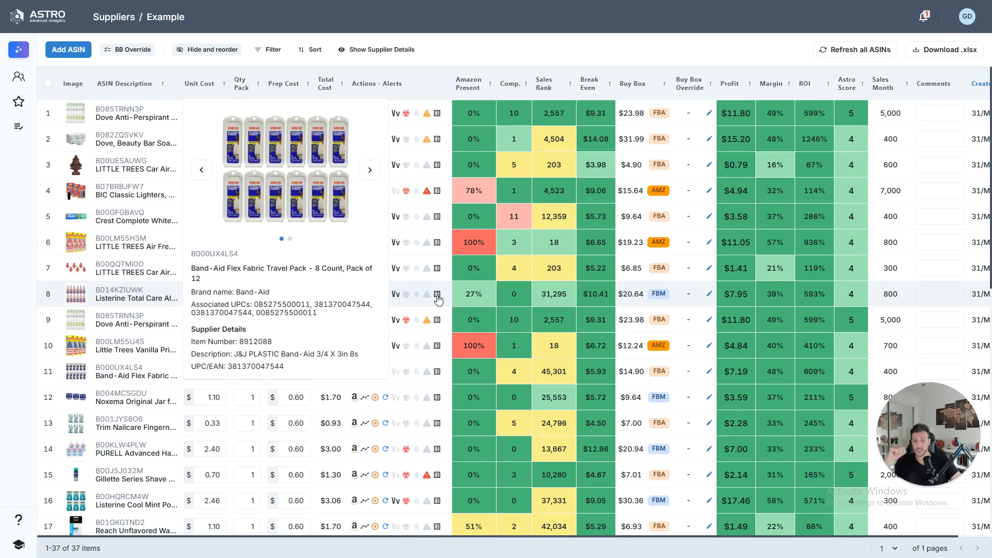
{"action": "left_click", "coordinate": [119, 372]}
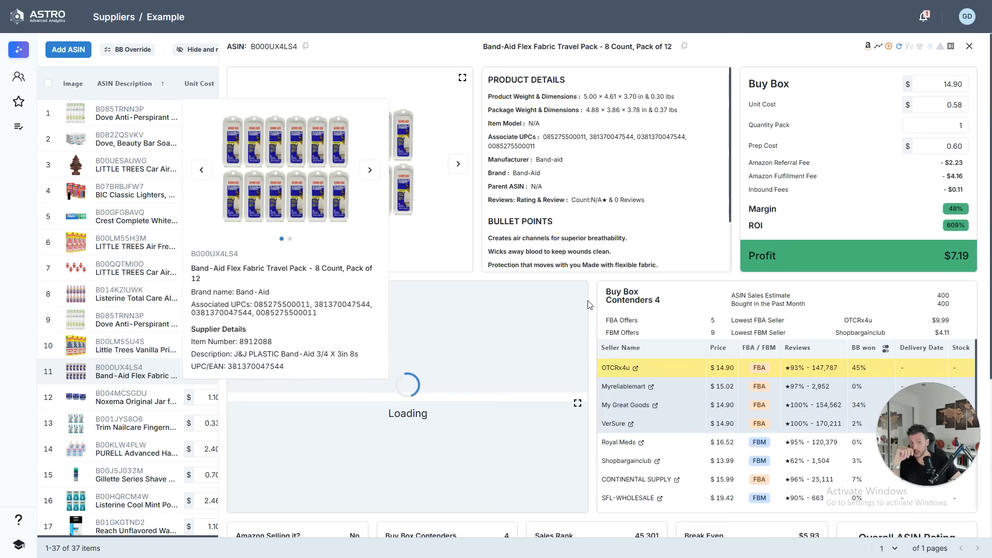